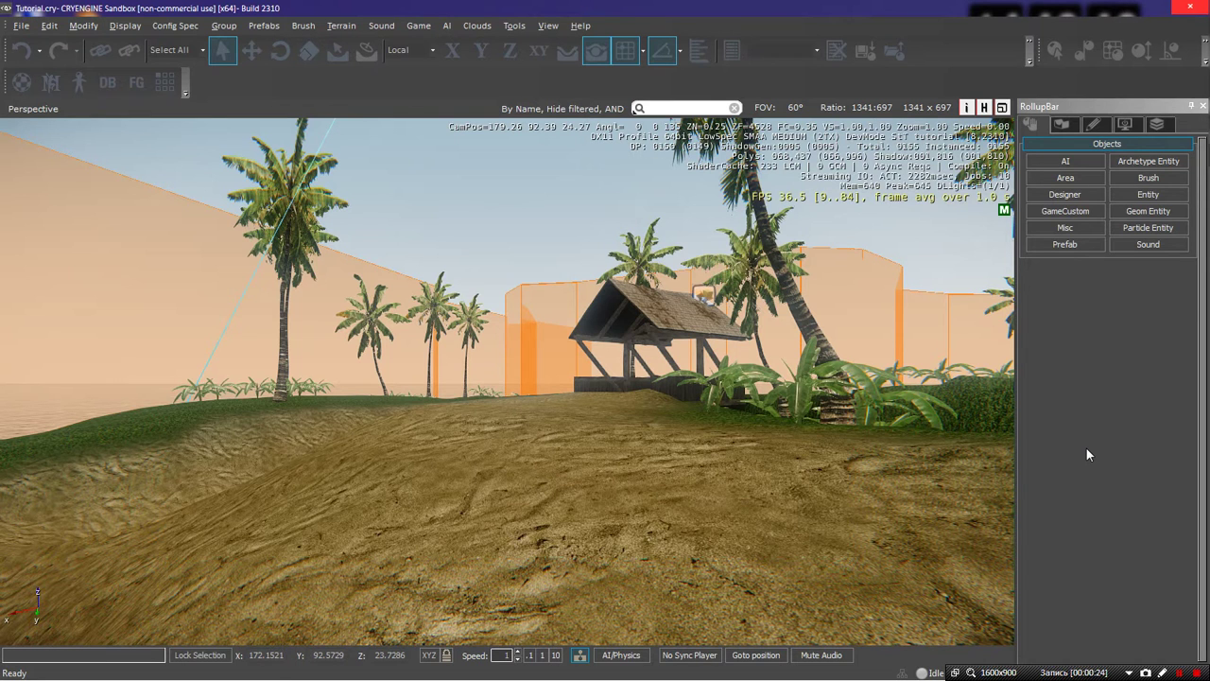
Select the flowgraph entity on the sandy path and open its flow graph
right_click_drag(754, 382, 775, 445)
key("s")
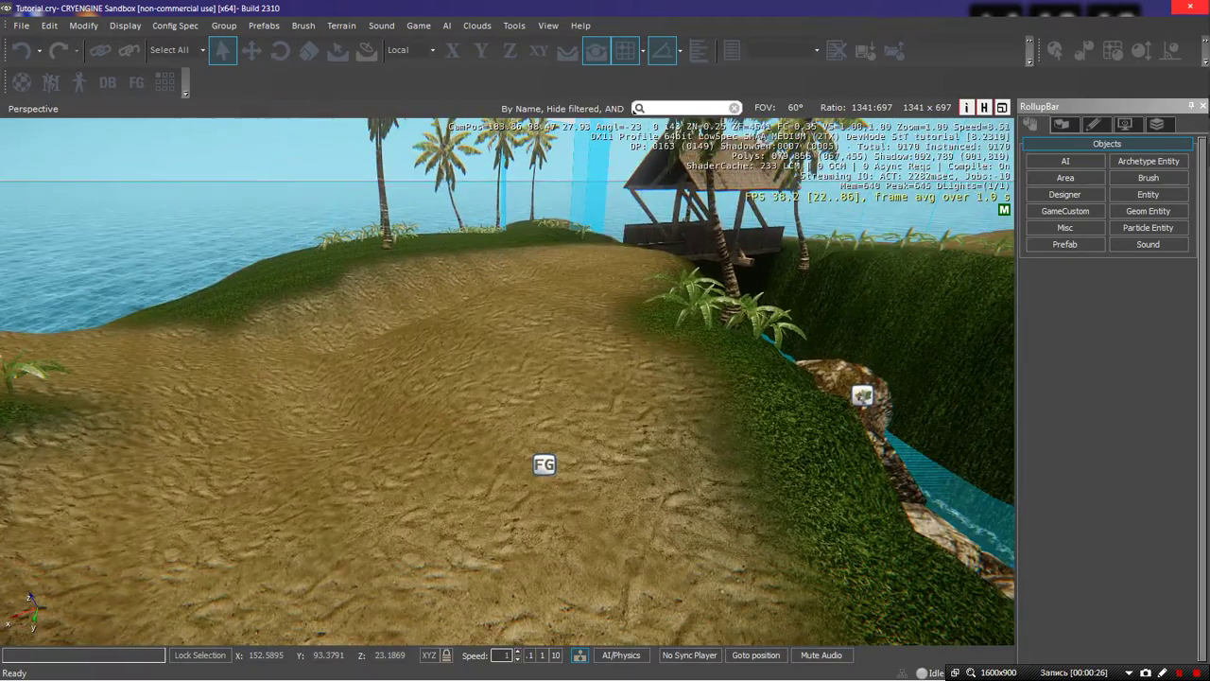
key("w")
key("s")
left_click(550, 470)
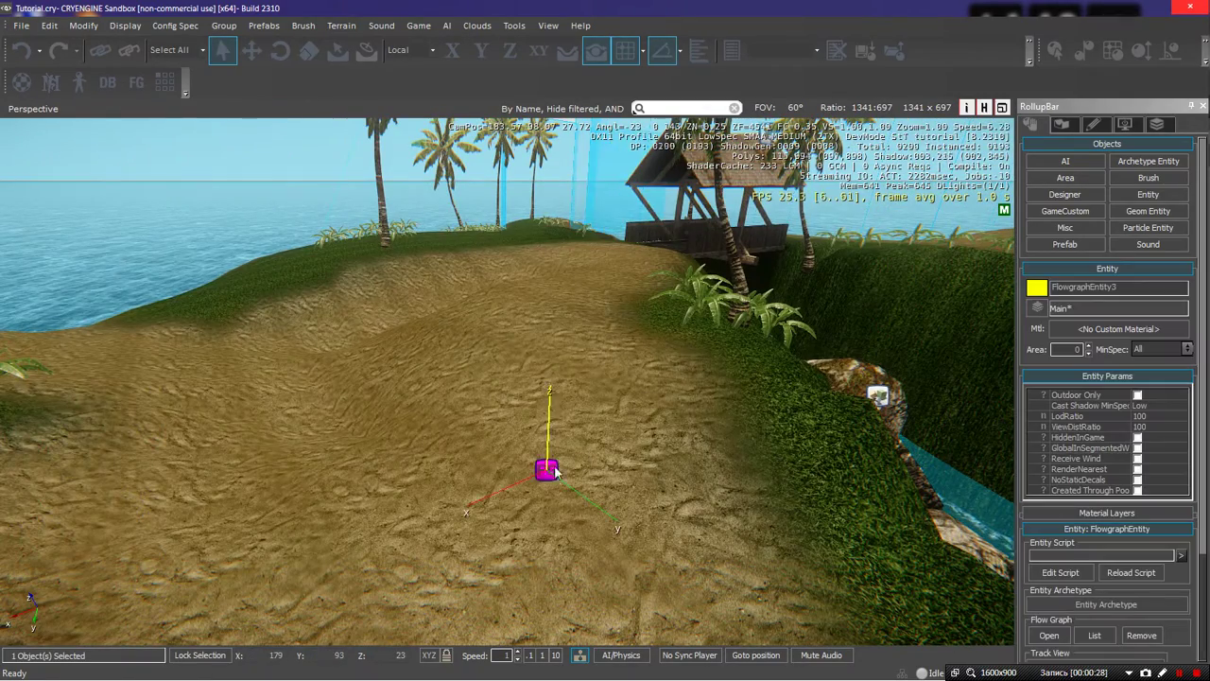
left_click(1063, 640)
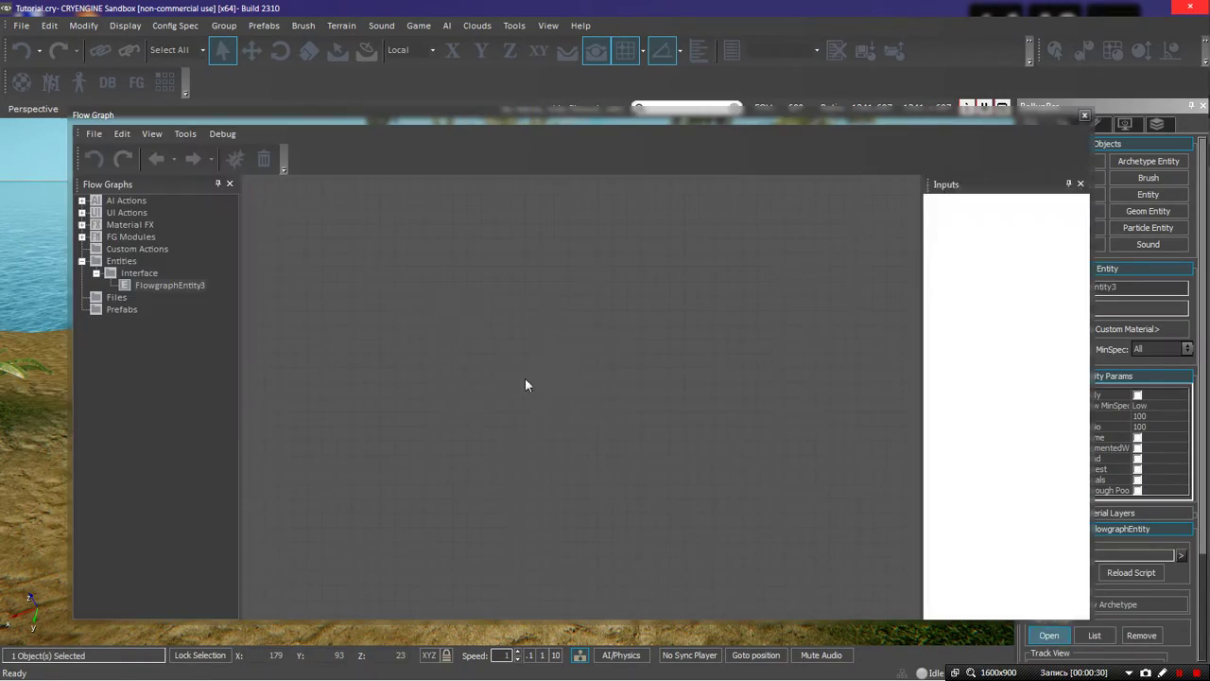
Add a Game:Start node to the empty graph and move it slightly down and to the left
right_click(379, 249)
mouse_move(416, 261)
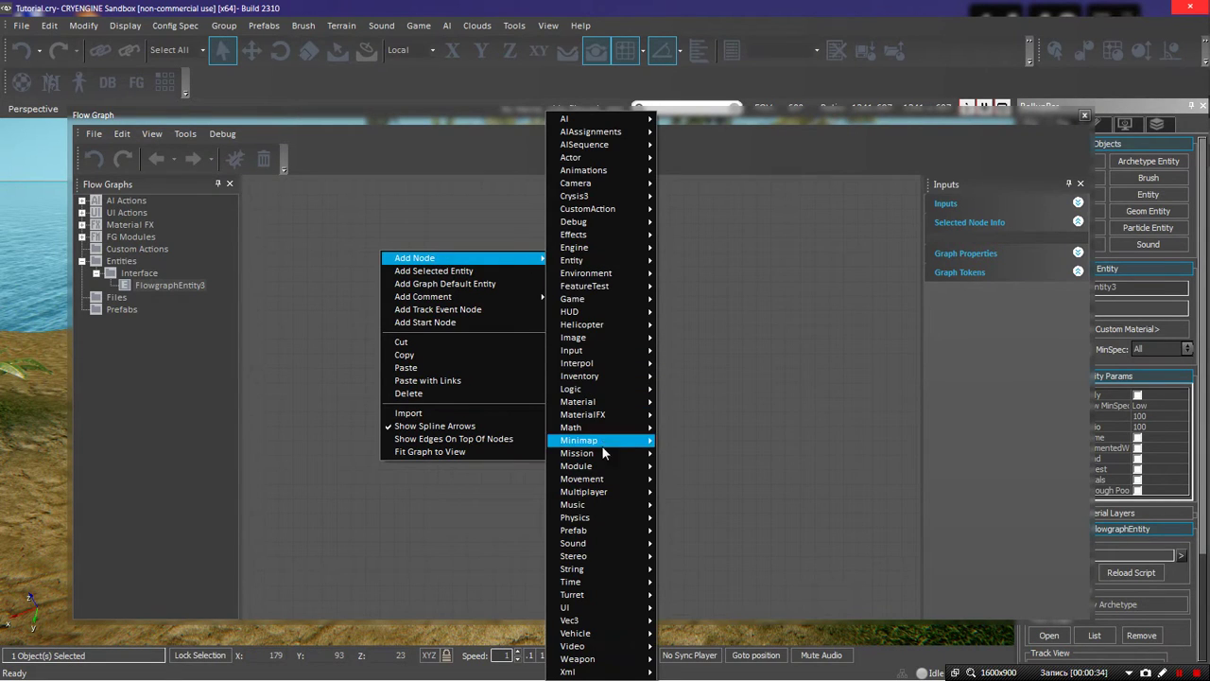
mouse_move(591, 299)
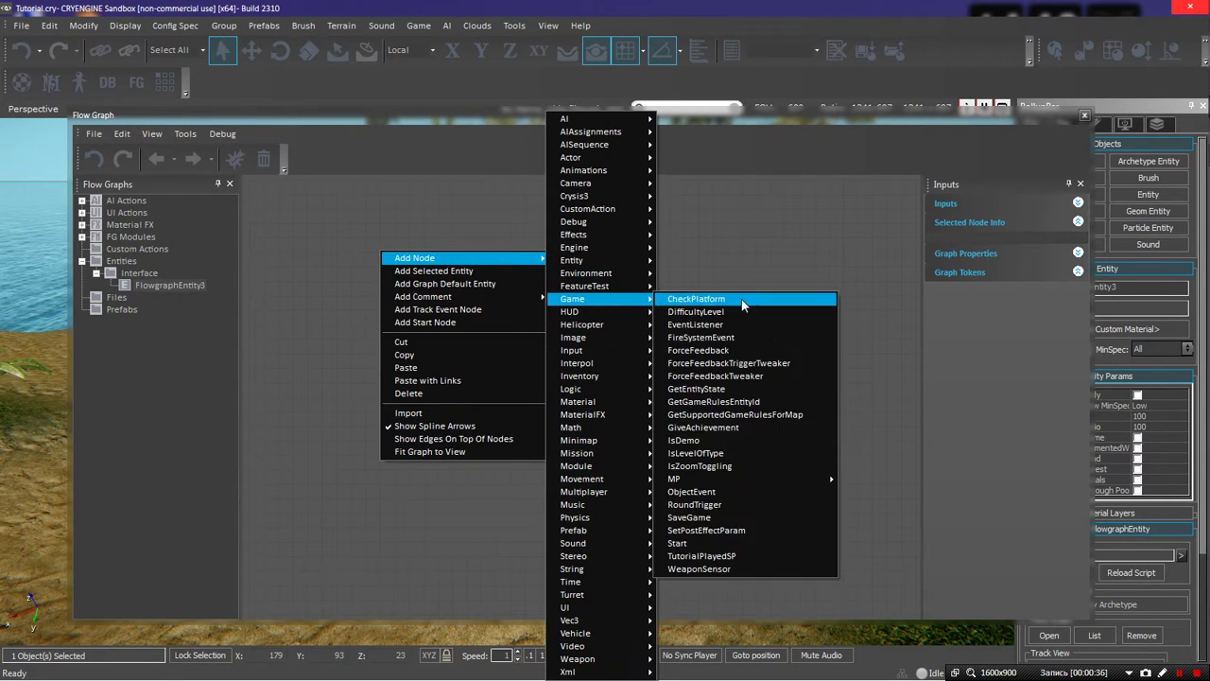
left_click(681, 535)
left_click_drag(430, 252, 345, 284)
left_click(481, 299)
left_click(479, 287)
Add a Debug:ExecuteString node beside Game:Start and connect the start node's output to its Set input
right_click(478, 293)
mouse_move(515, 295)
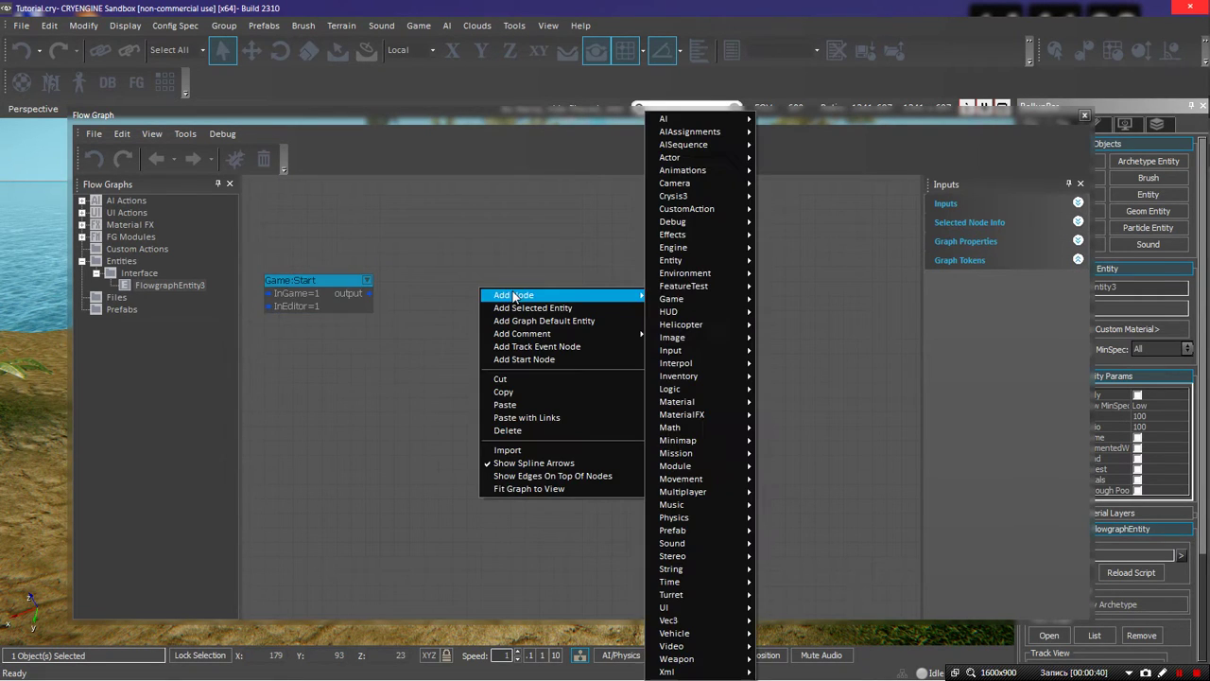
mouse_move(686, 269)
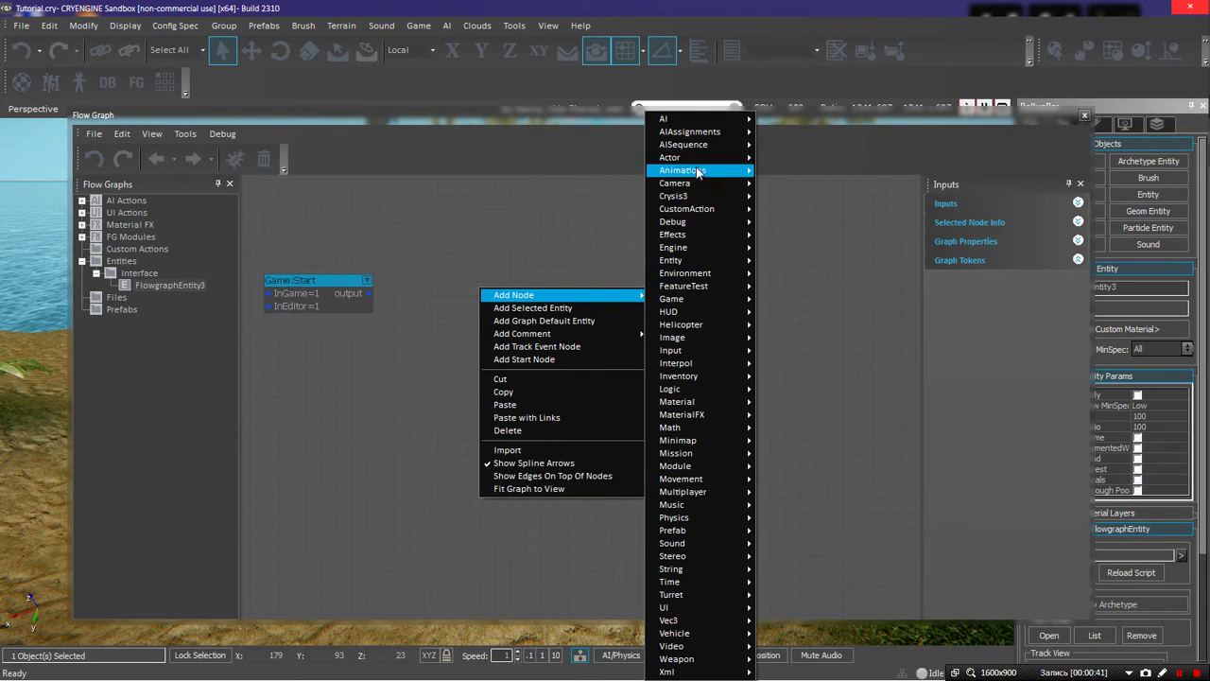
mouse_move(693, 223)
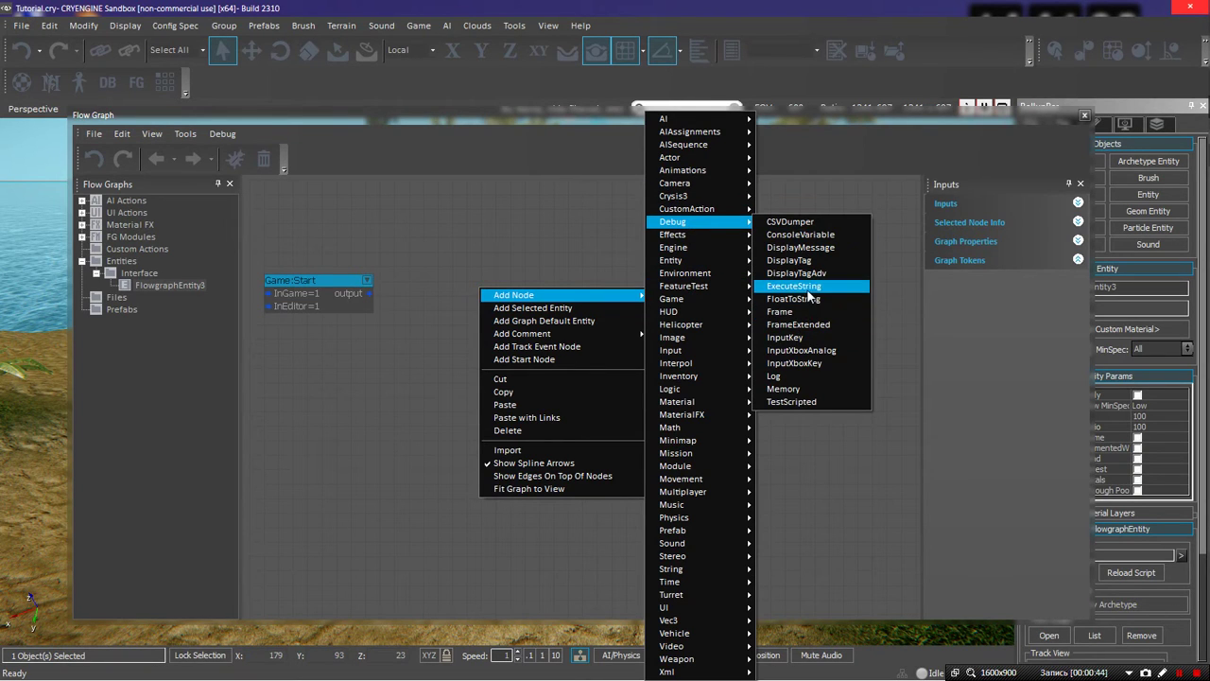
left_click(794, 286)
left_click_drag(495, 289, 445, 266)
left_click_drag(368, 293, 437, 279)
Set the String input of the ExecuteString node to "hud_hide = 1"
double_click(475, 292)
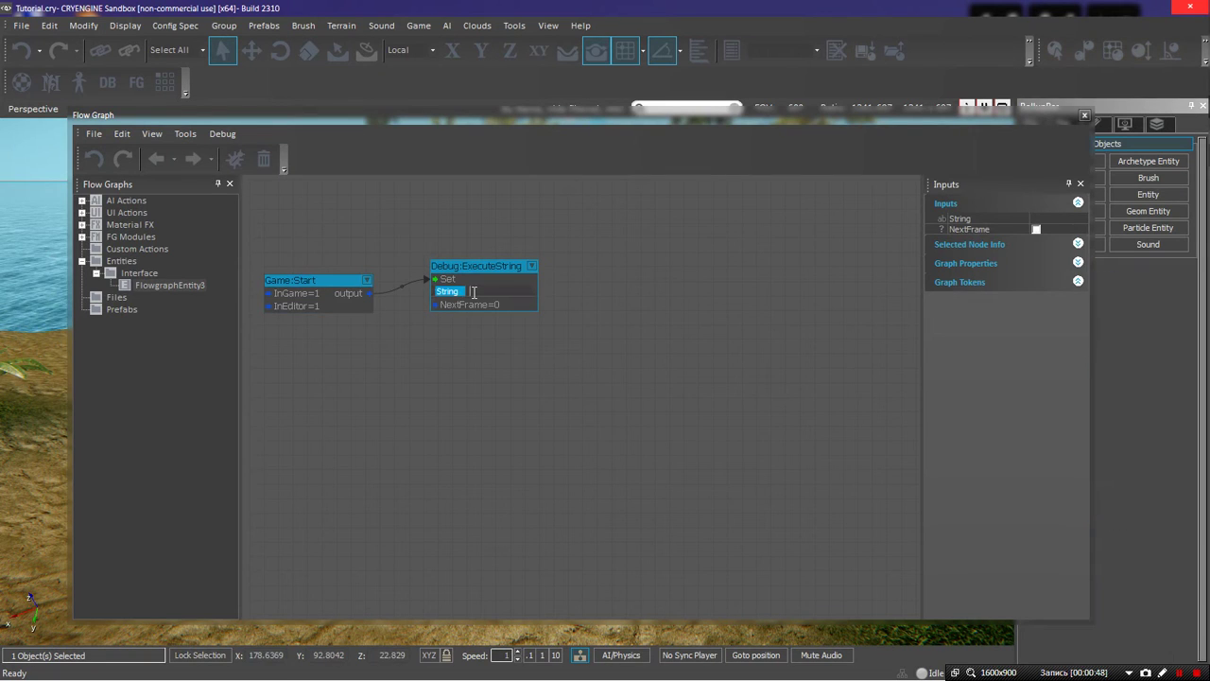
type("hud_")
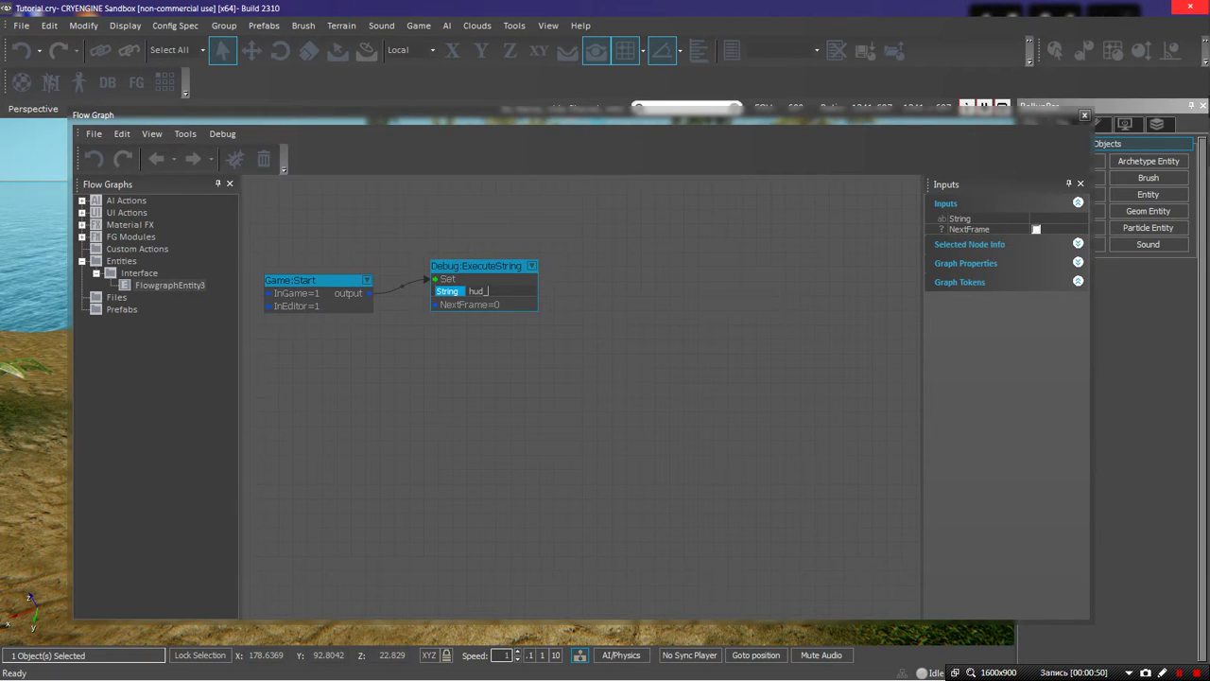
type("hide = 1")
key("Return")
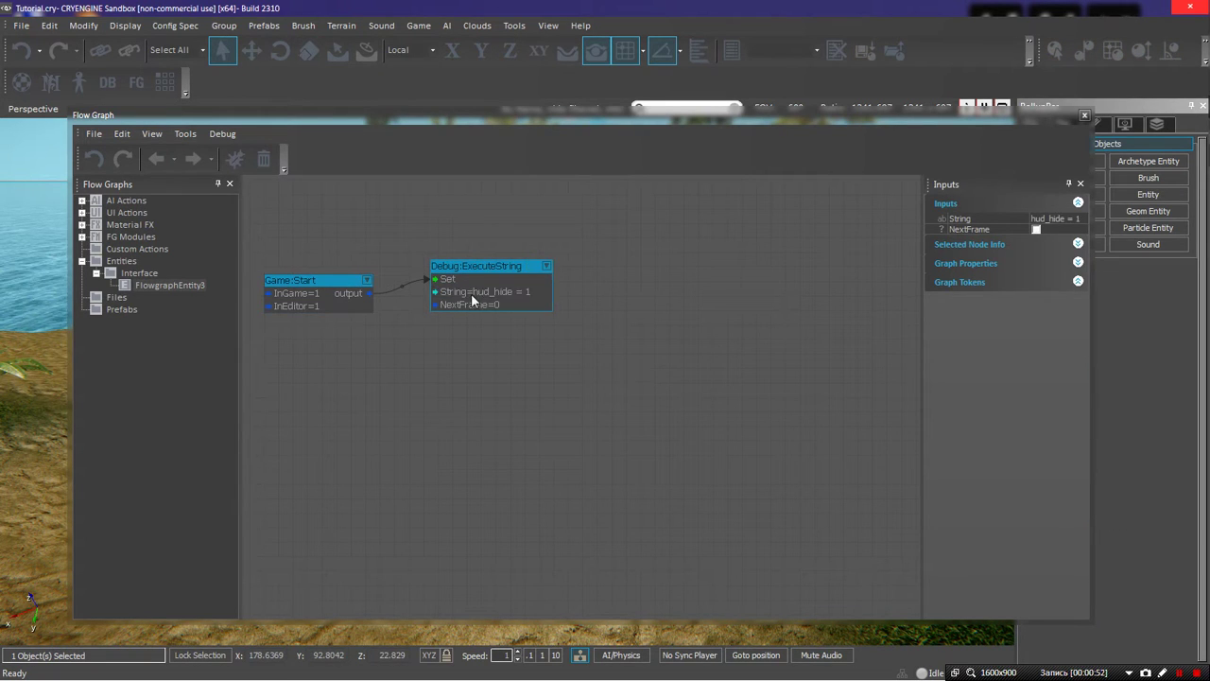
Move the flow graph window aside, test the level in game mode, and return to the graph
left_click_drag(849, 118, 856, 618)
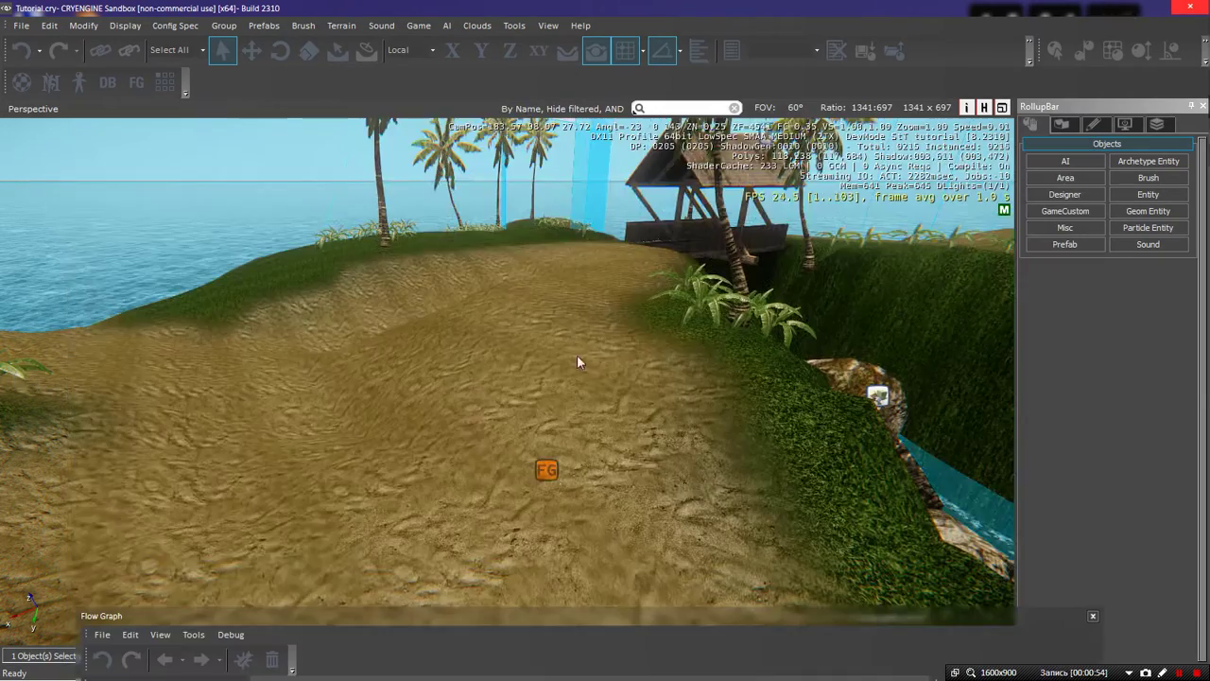
key("ctrl+g")
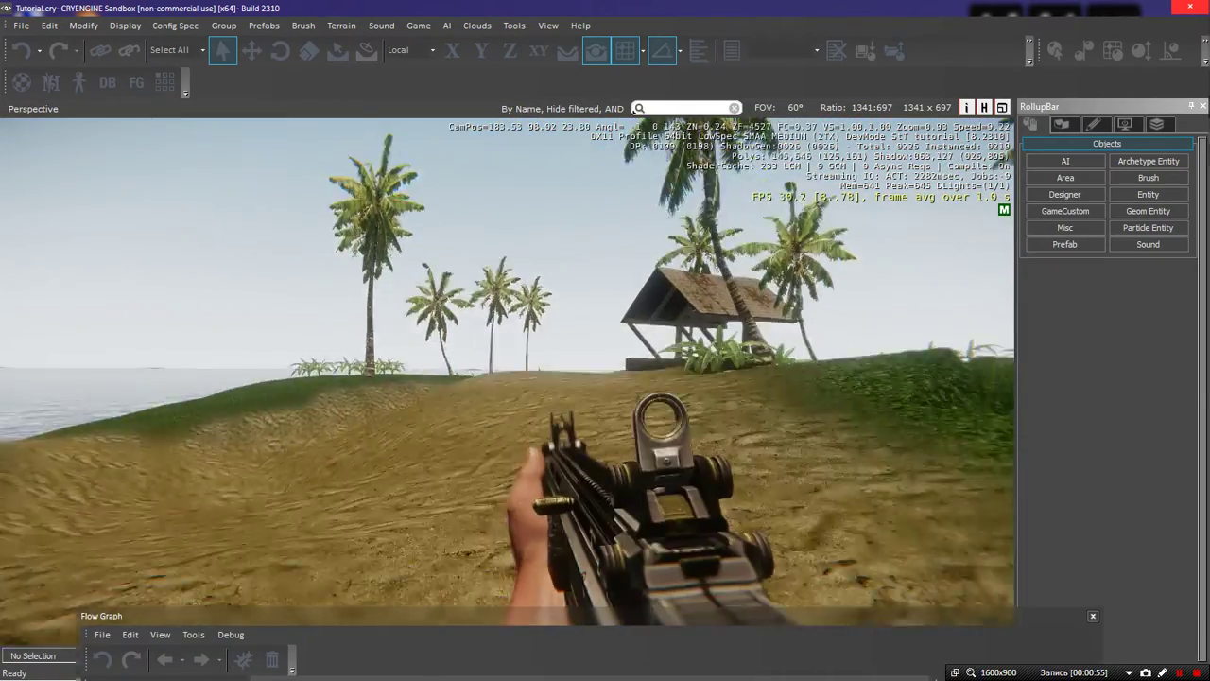
key("Escape")
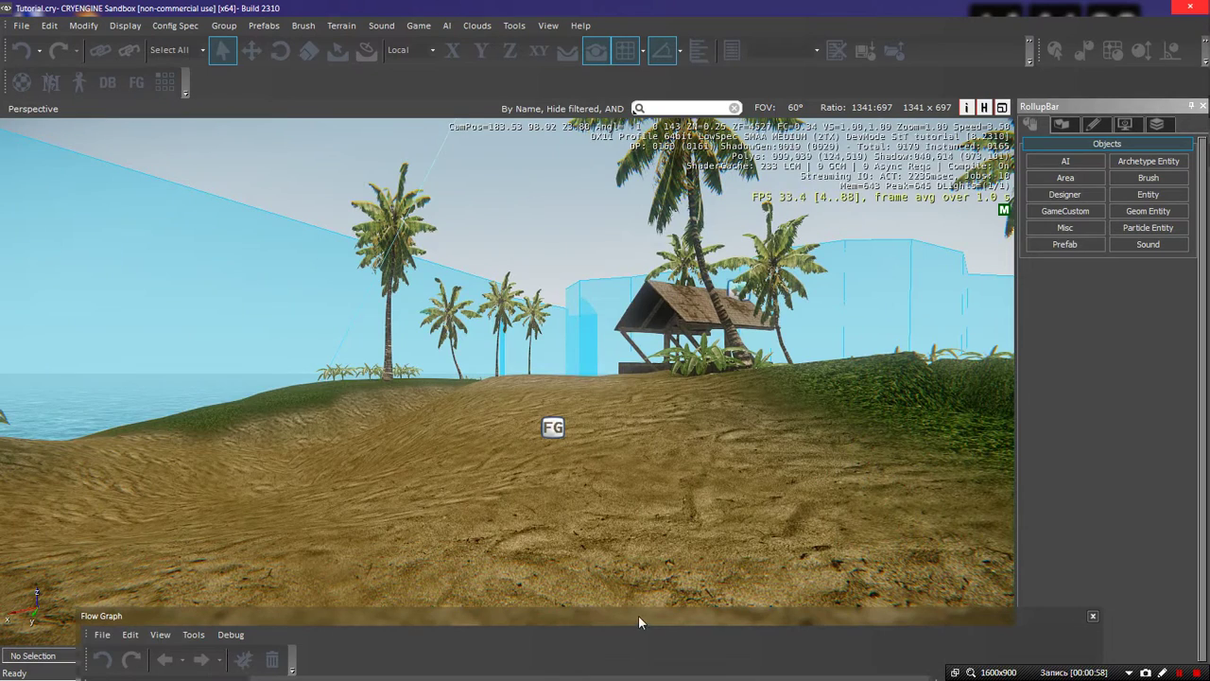
left_click_drag(638, 615, 601, 130)
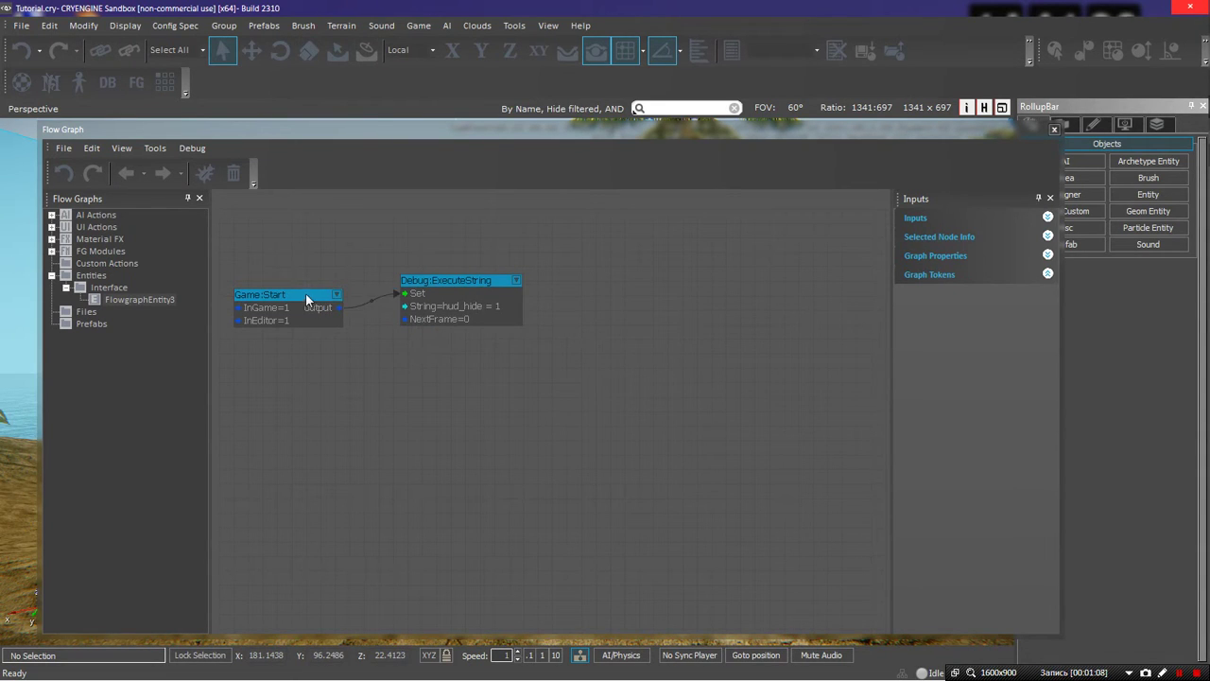
Change the ExecuteString node's String input to "hud_hide = 0"
double_click(496, 306)
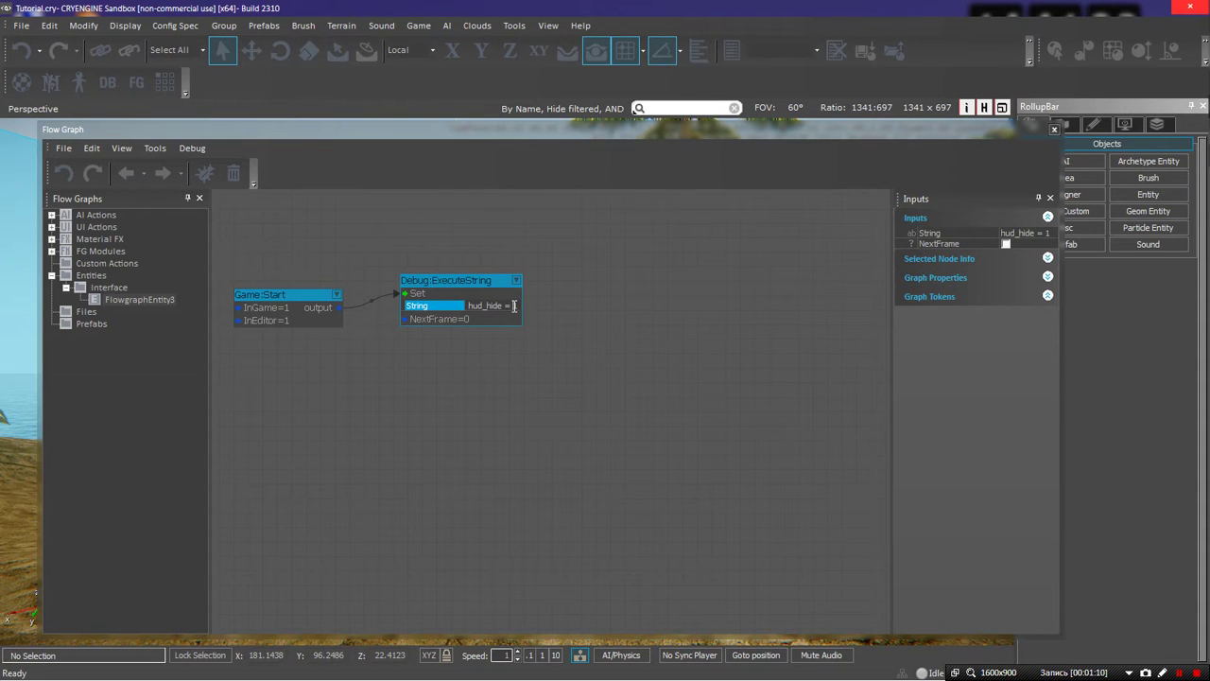
key("BackSpace")
type("0")
key("Return")
left_click(571, 300)
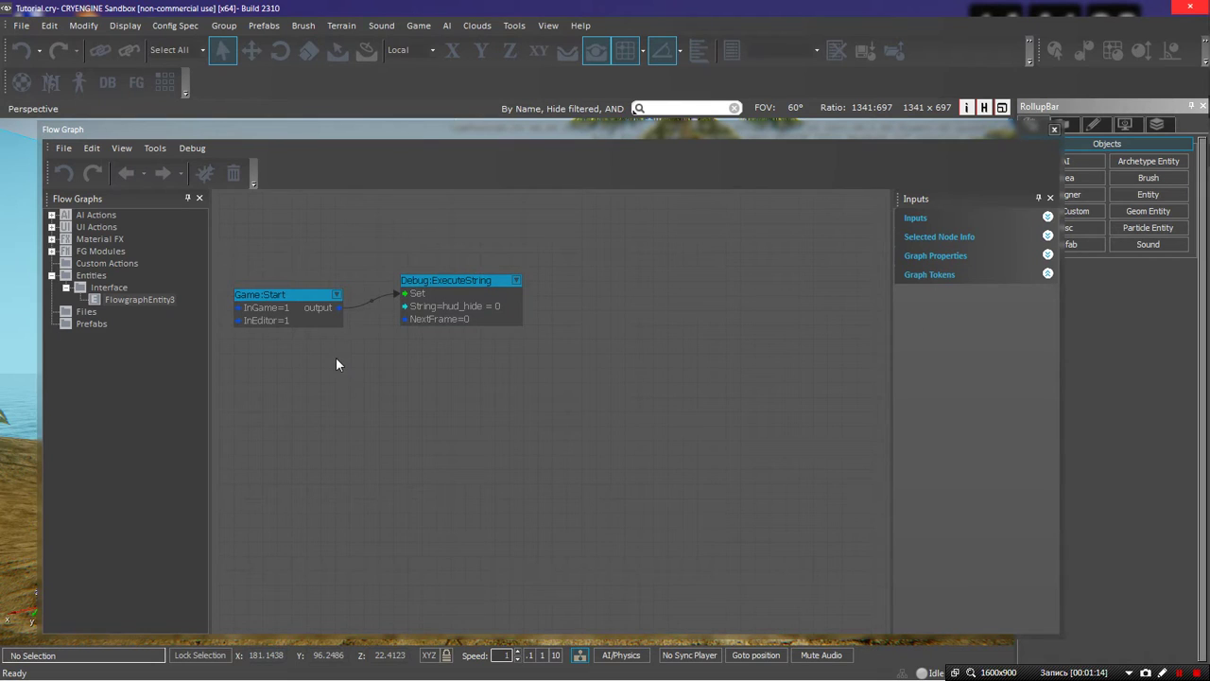
Add an Actor:LocalPlayer node and place it beneath the Game:Start node
right_click(337, 364)
mouse_move(378, 369)
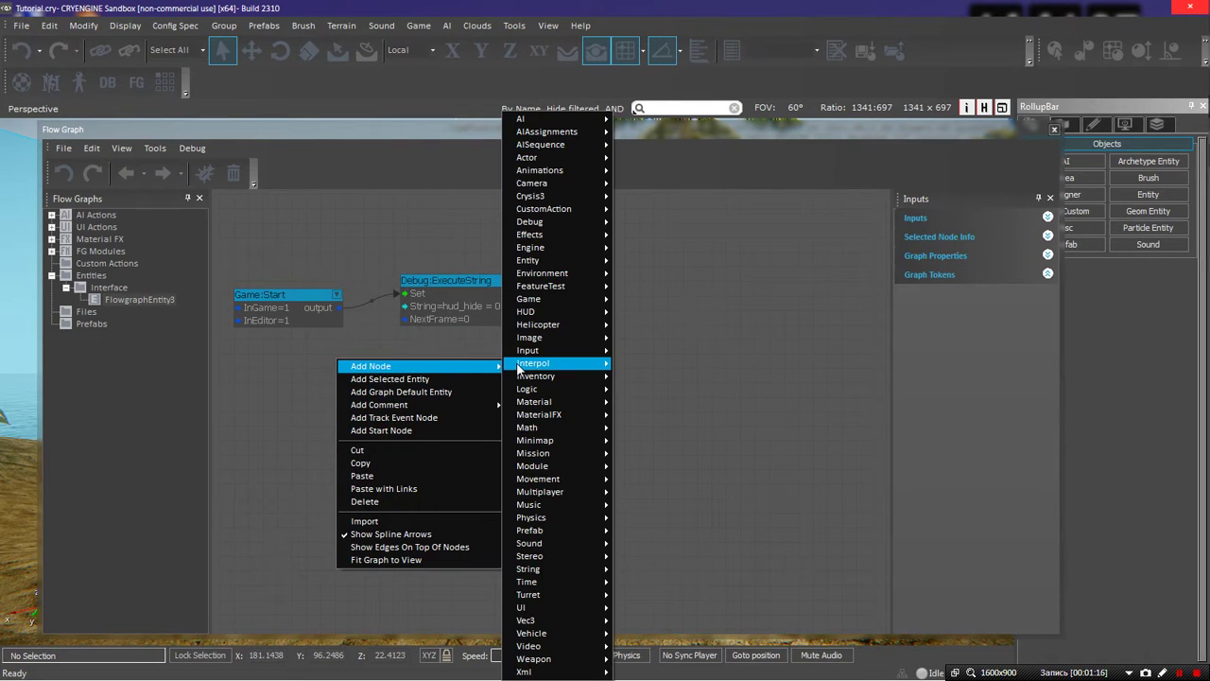
mouse_move(518, 368)
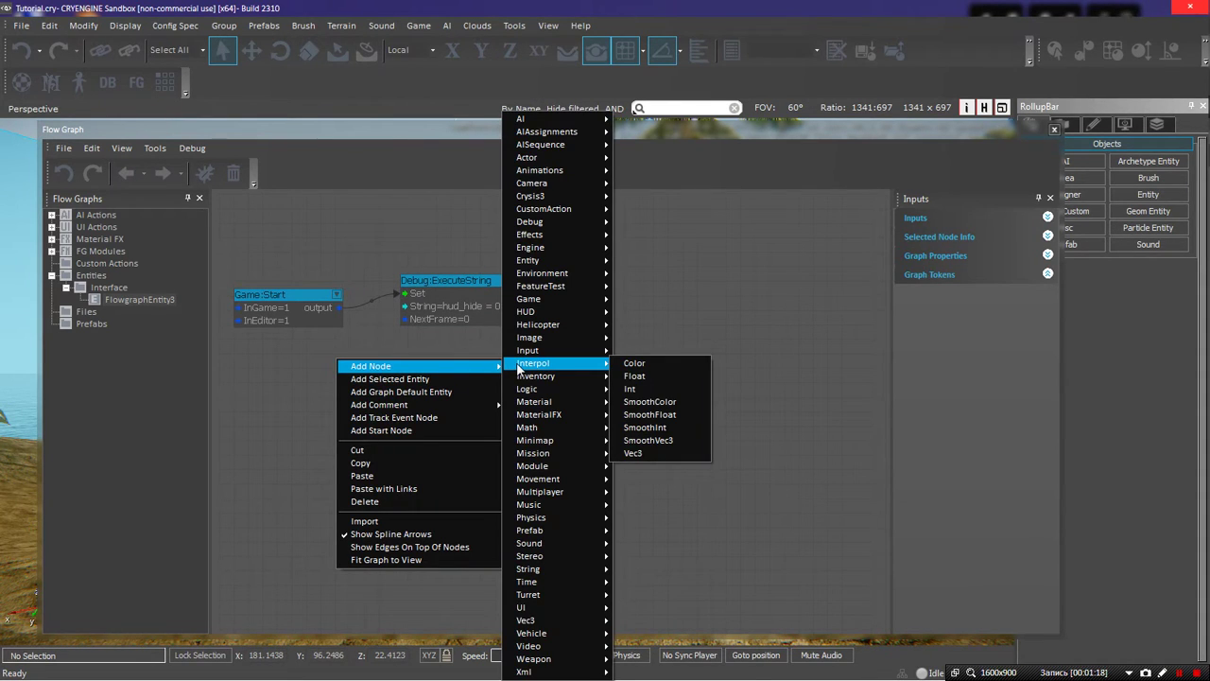
mouse_move(564, 354)
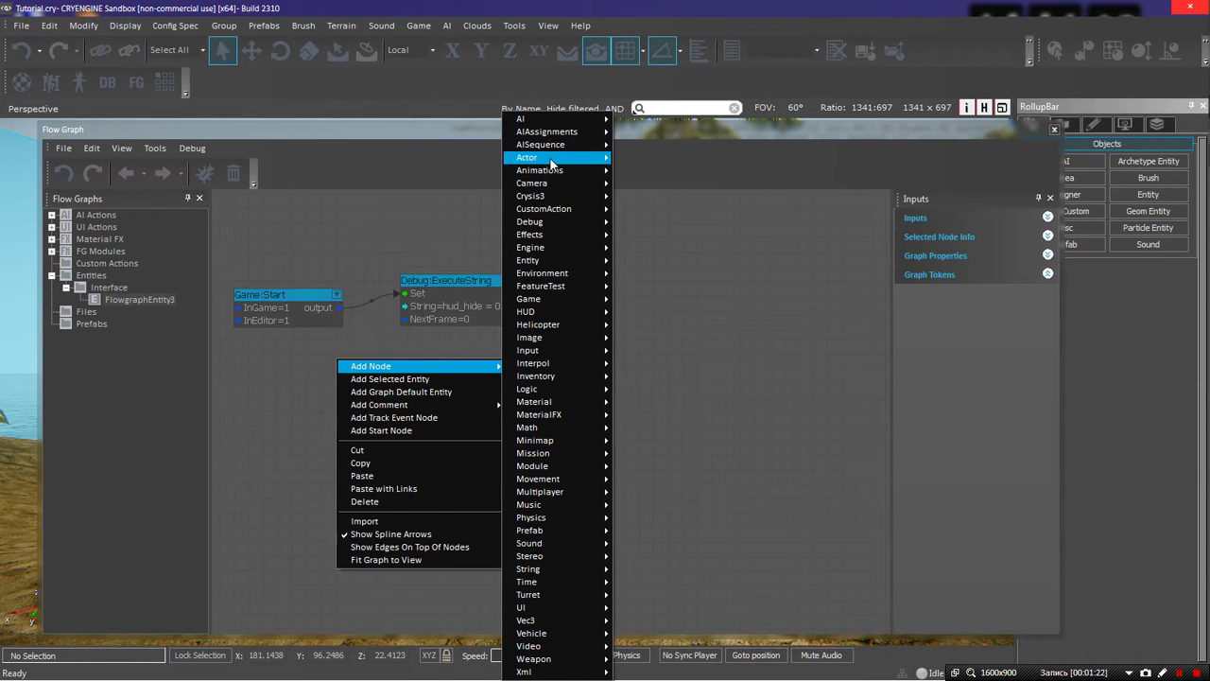
mouse_move(554, 160)
left_click(632, 324)
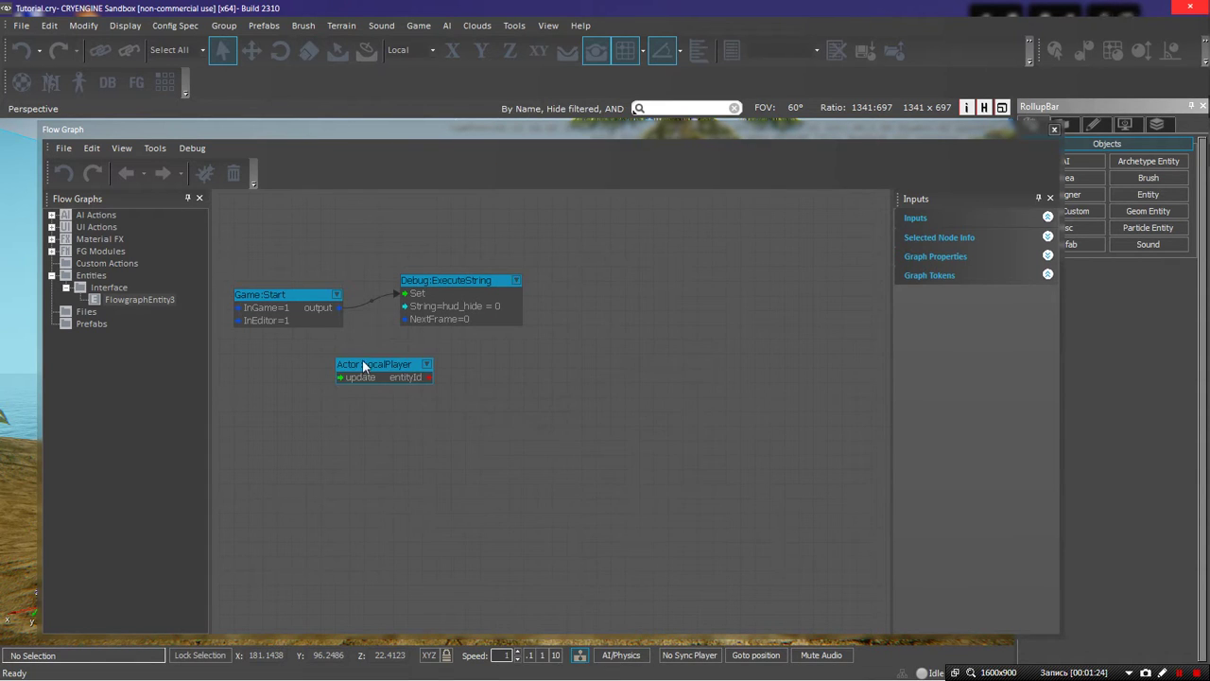
left_click_drag(363, 367, 267, 354)
Add a Debug:InputKey node below the ExecuteString node
right_click(426, 367)
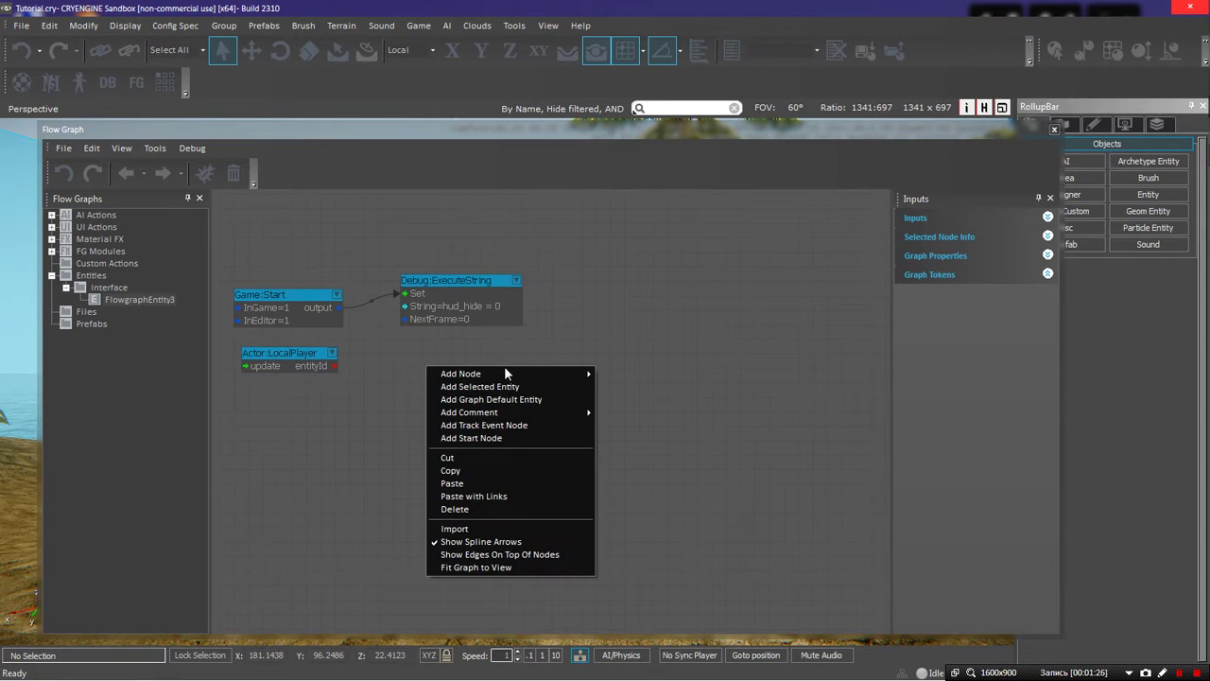
mouse_move(646, 348)
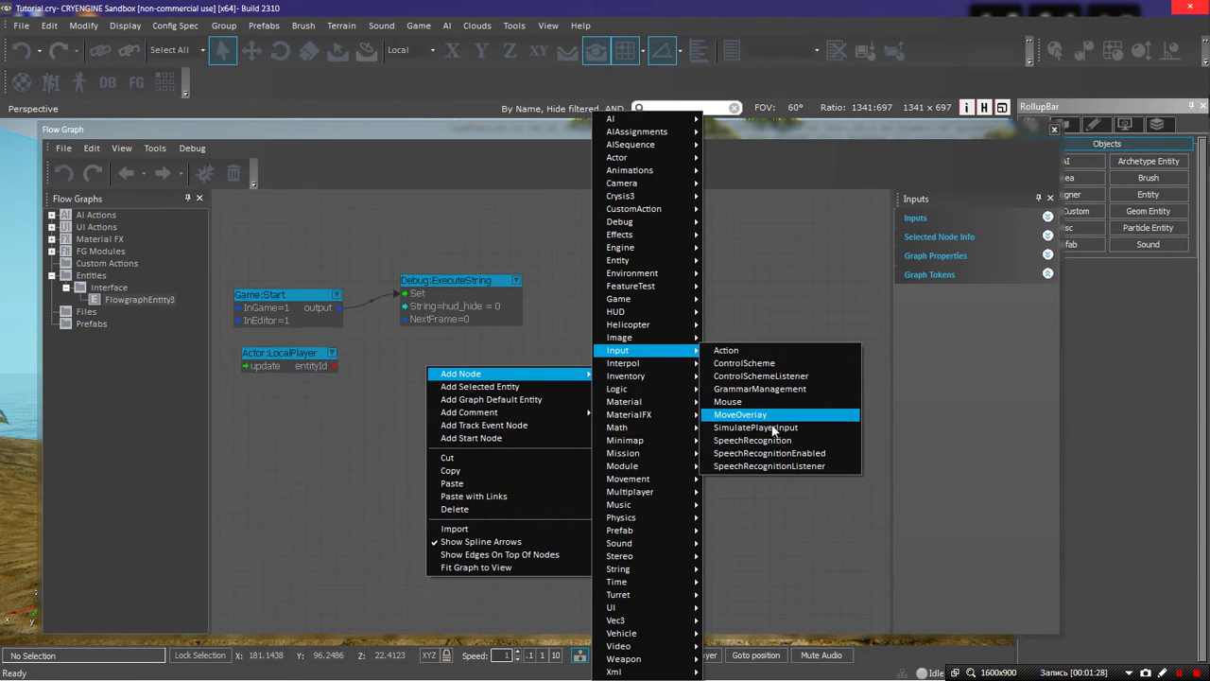
mouse_move(652, 223)
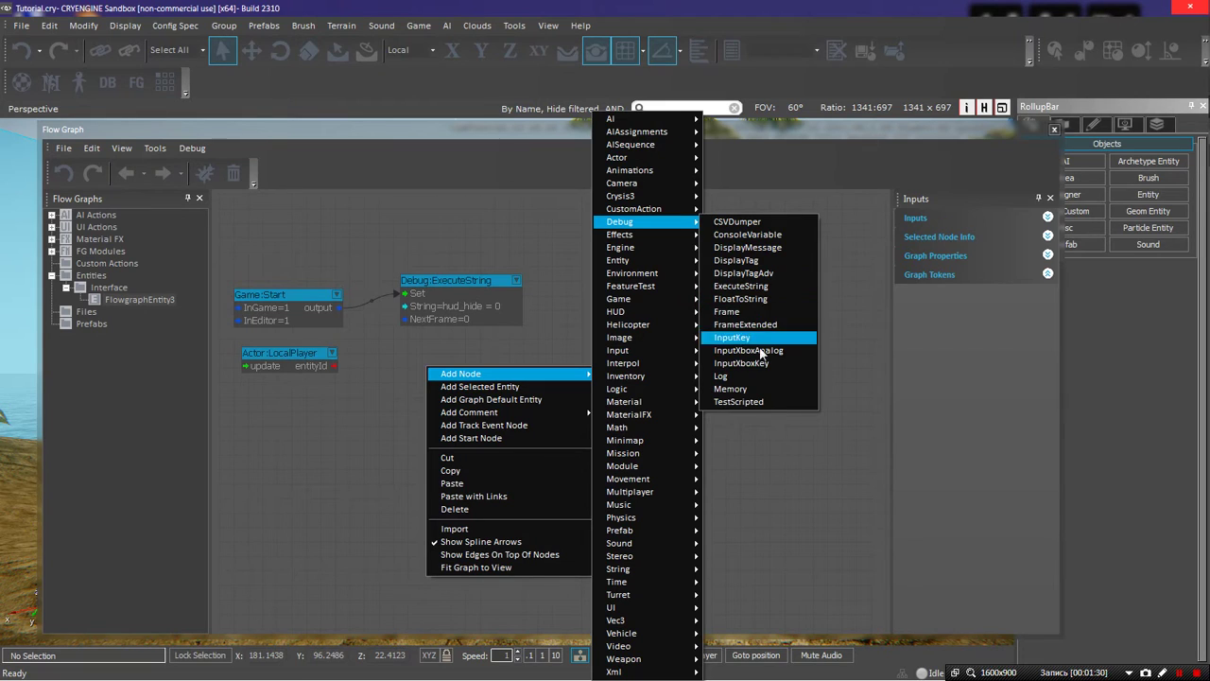
left_click(749, 338)
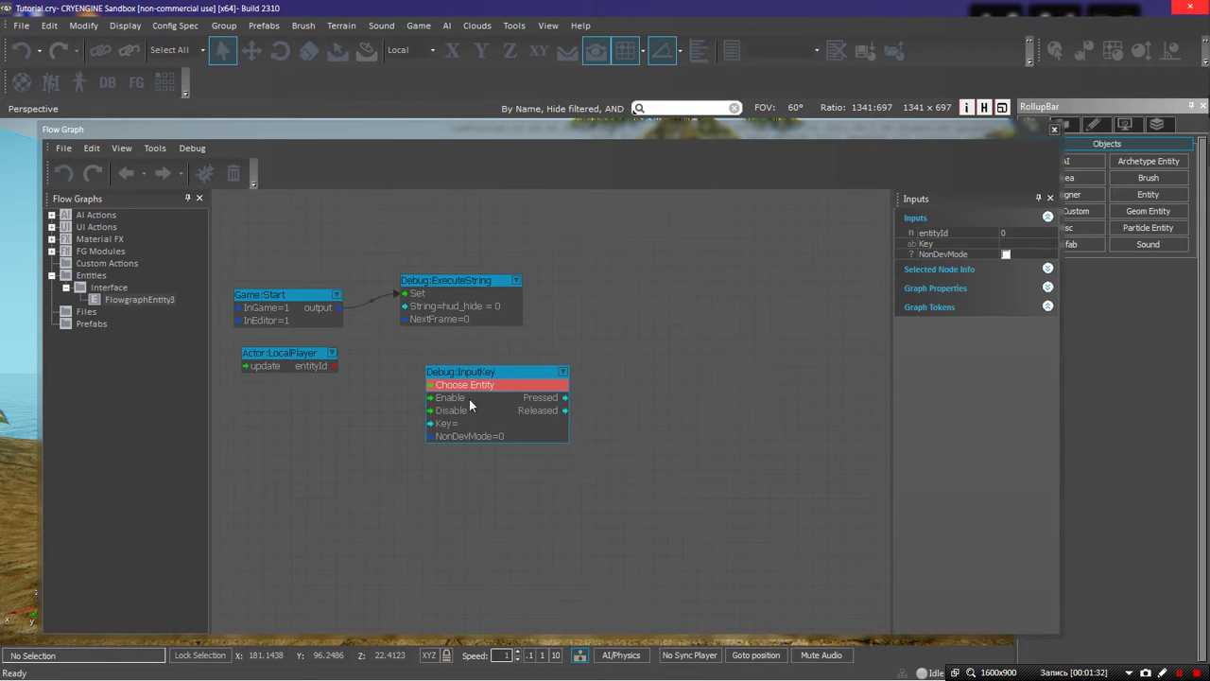
Connect the LocalPlayer entityId output to the InputKey node's entity input and set its Key to K
left_click_drag(325, 365, 450, 355)
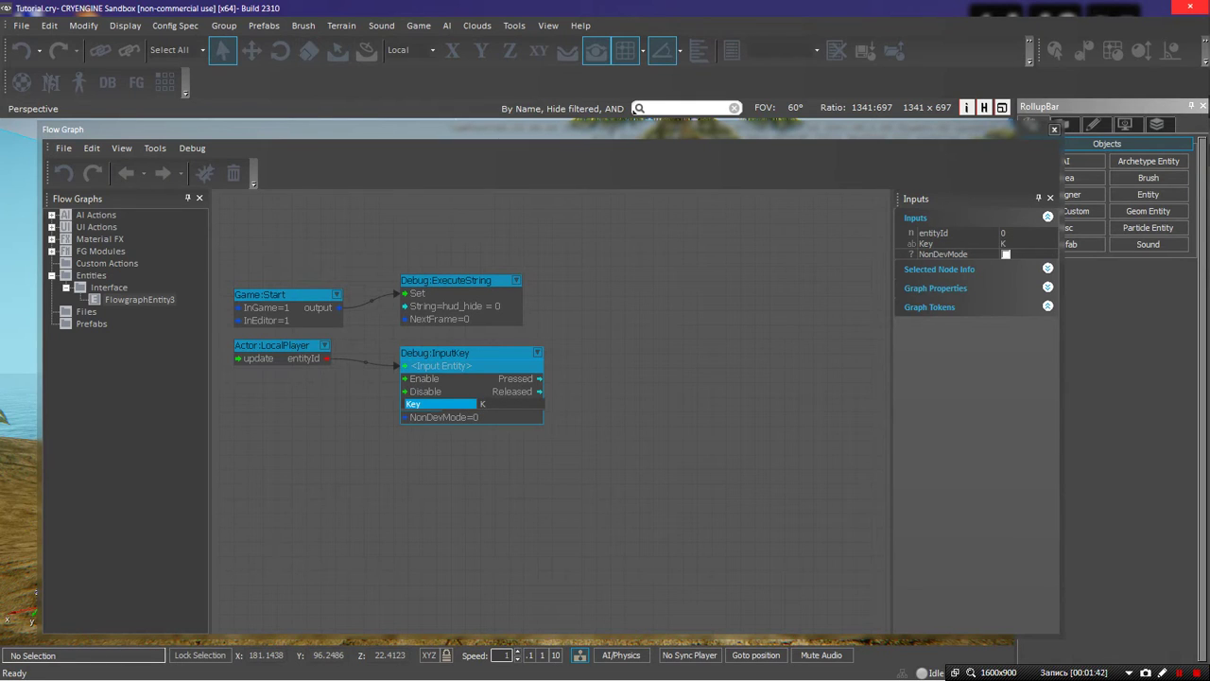
key("Return")
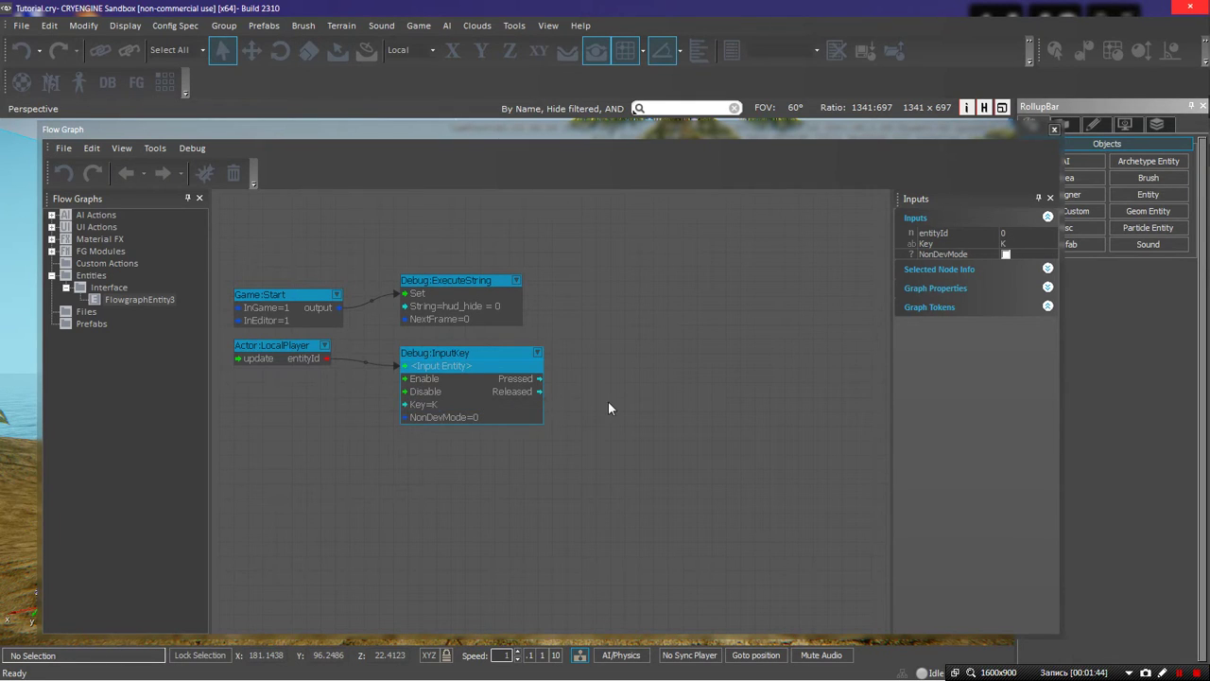
left_click(606, 373)
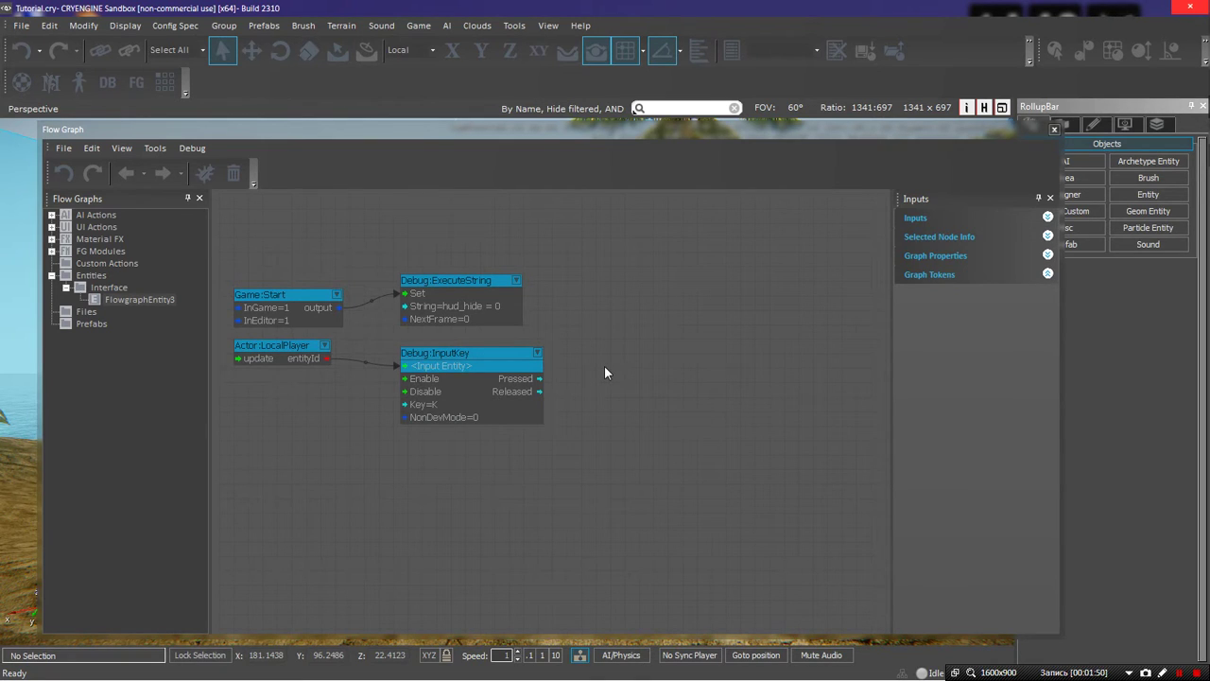
Add a Math:Equal node and place it well to the right of the InputKey node
right_click_drag(703, 479, 527, 505)
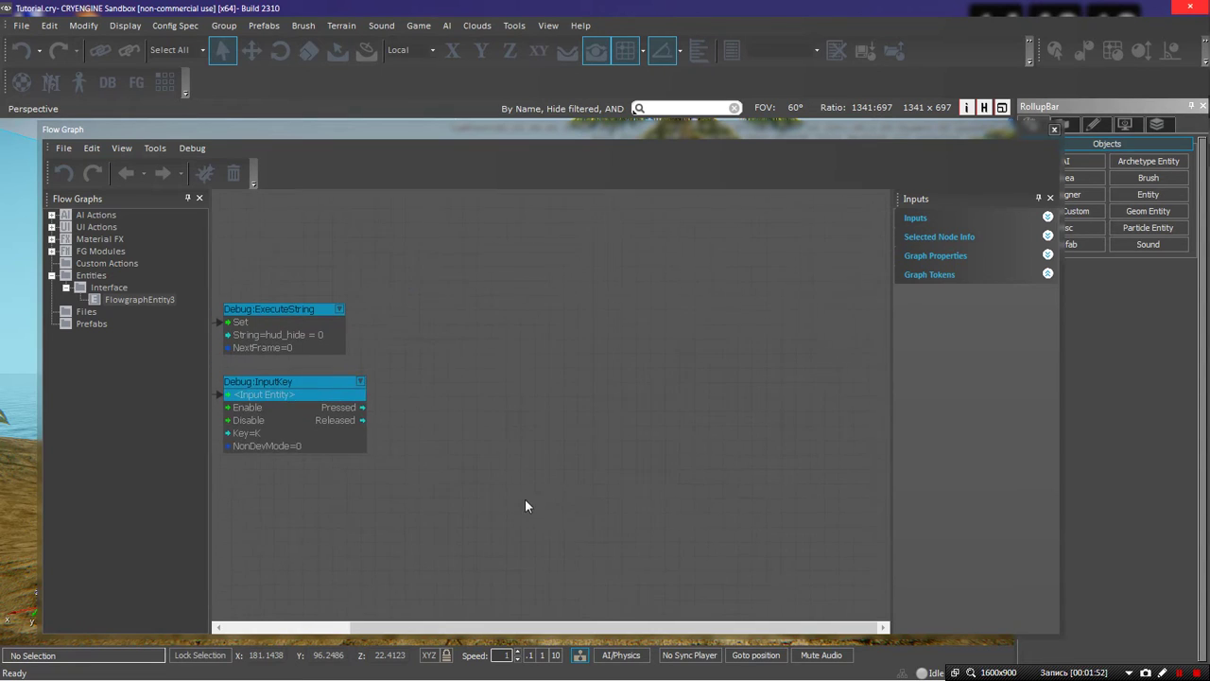
right_click(494, 384)
mouse_move(541, 396)
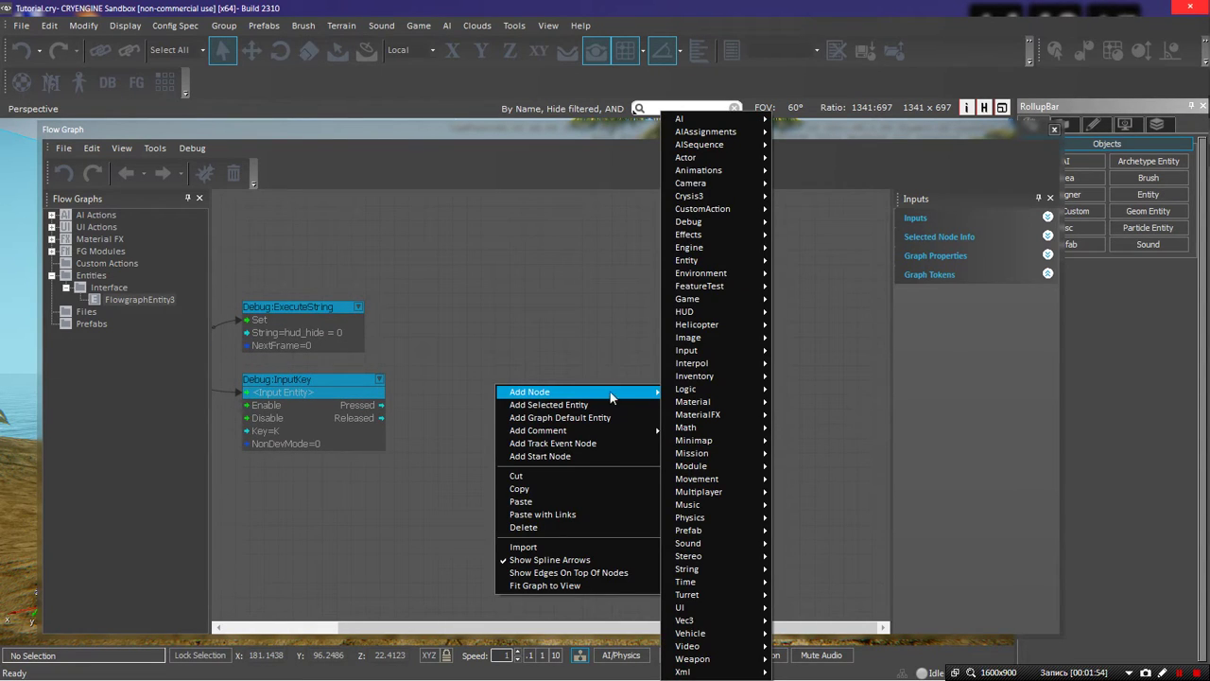
mouse_move(724, 427)
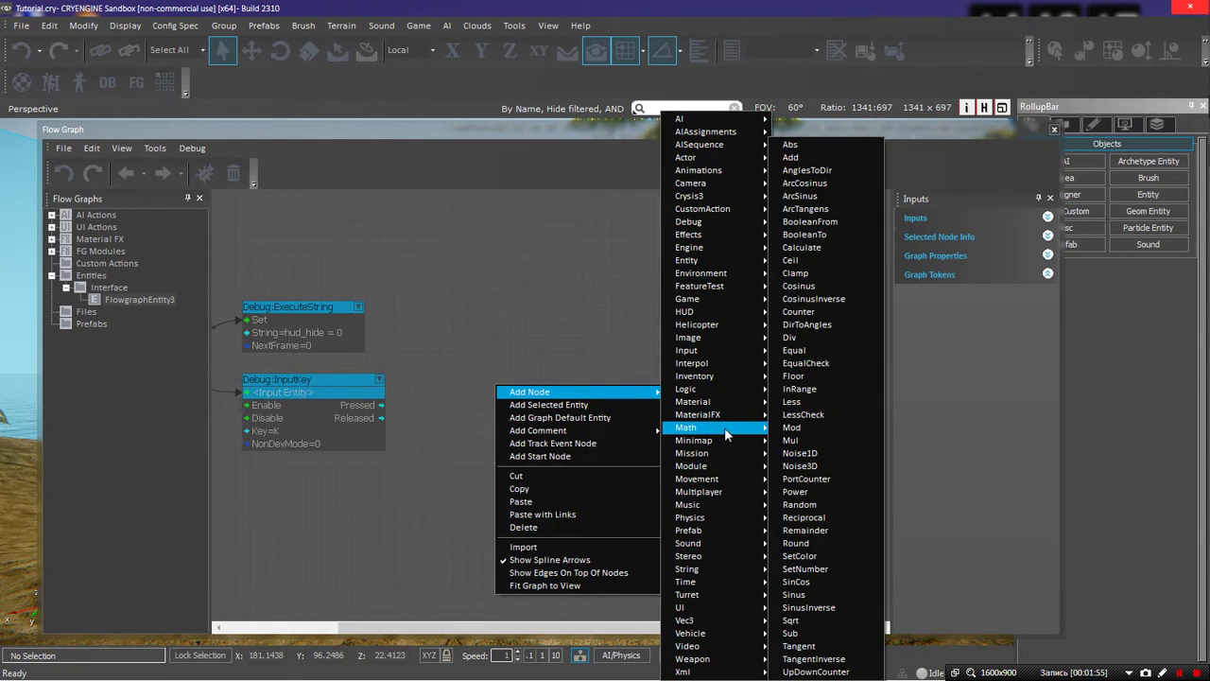
left_click(826, 350)
left_click_drag(531, 387, 639, 376)
Add a Math:Counter node between the InputKey and Math:Equal nodes
right_click(478, 399)
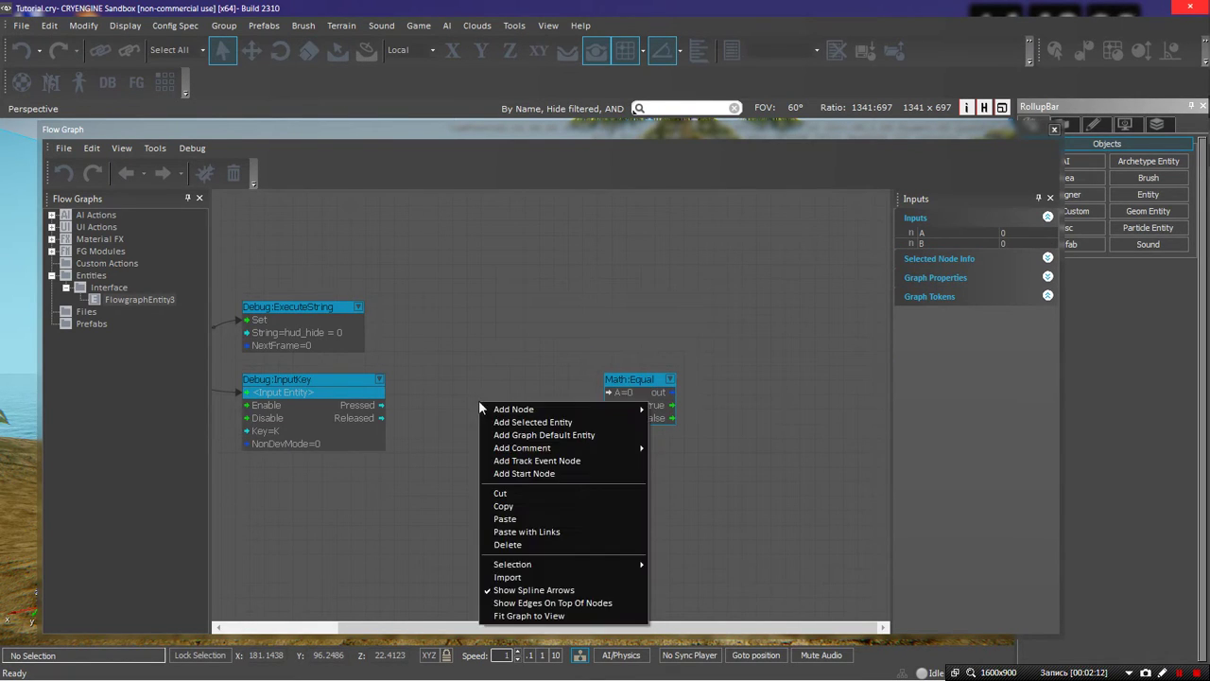
mouse_move(498, 411)
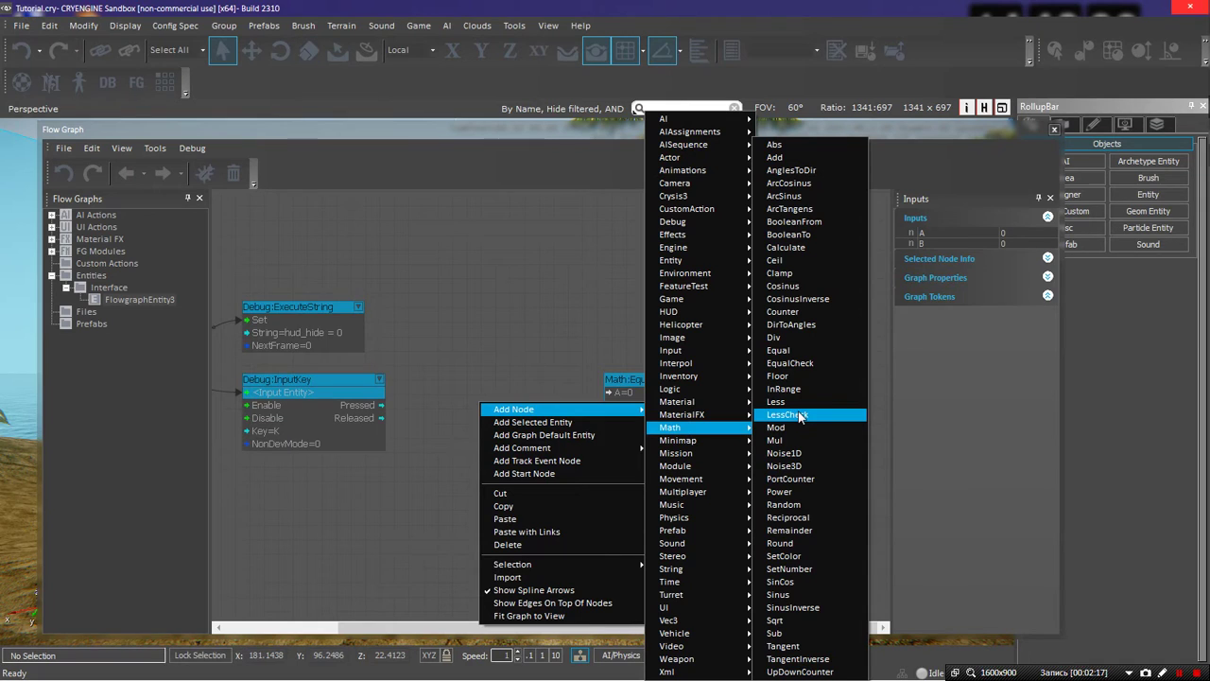
left_click(783, 311)
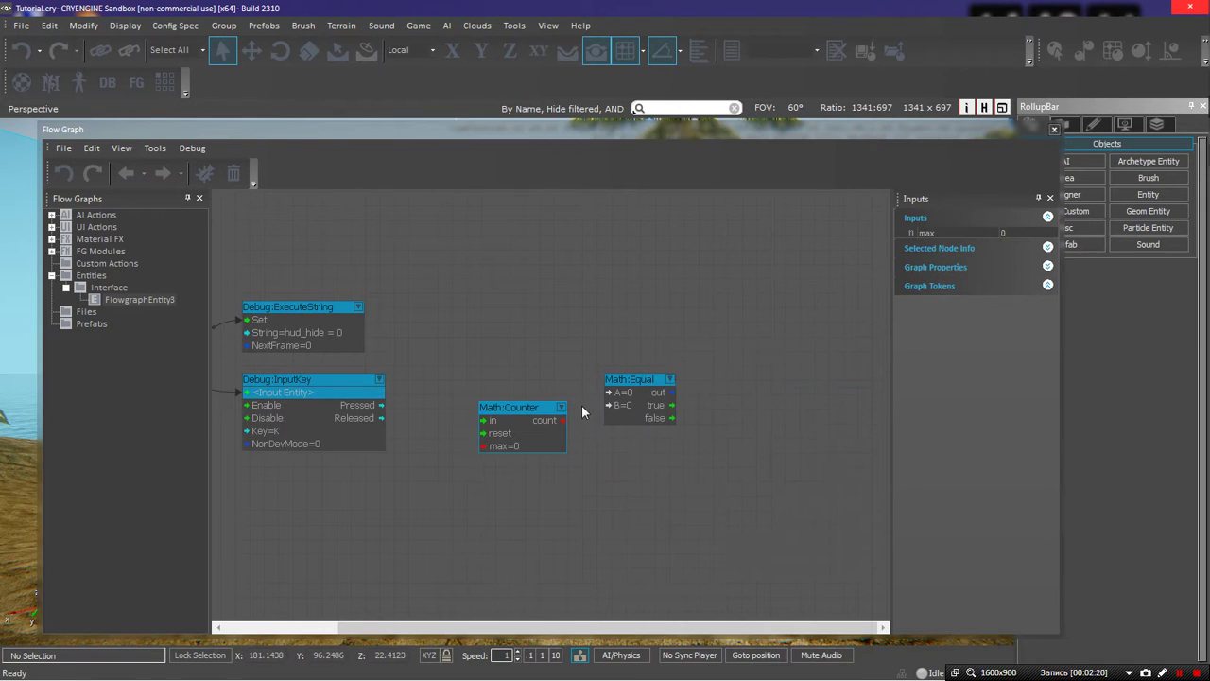
left_click(448, 401)
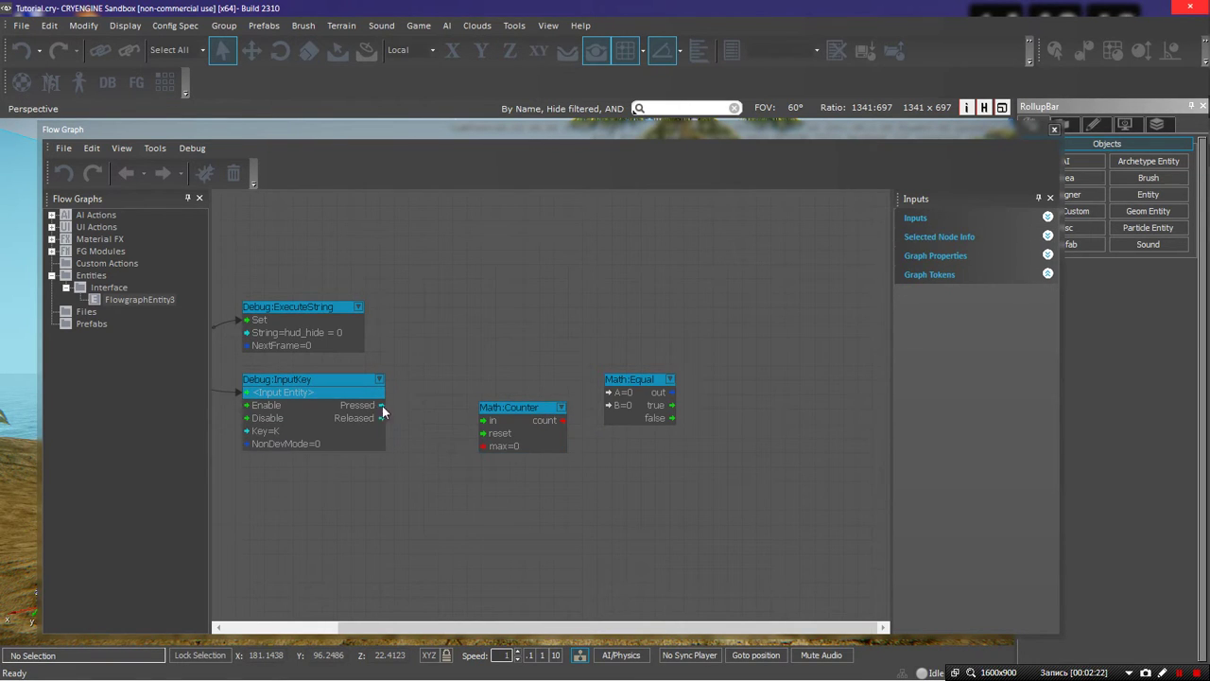
Connect the InputKey node's Pressed output to the Math:Counter in input, move the counter closer, and set its max to 2
left_click_drag(382, 406, 375, 407)
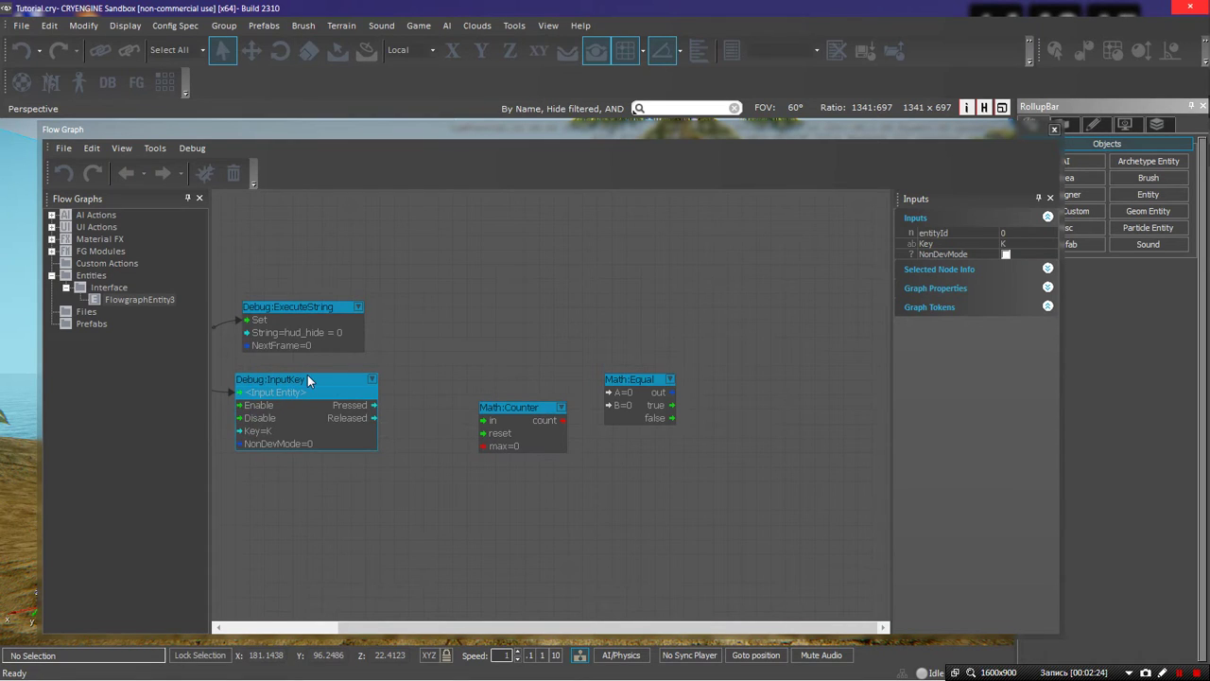
left_click_drag(307, 379, 314, 379)
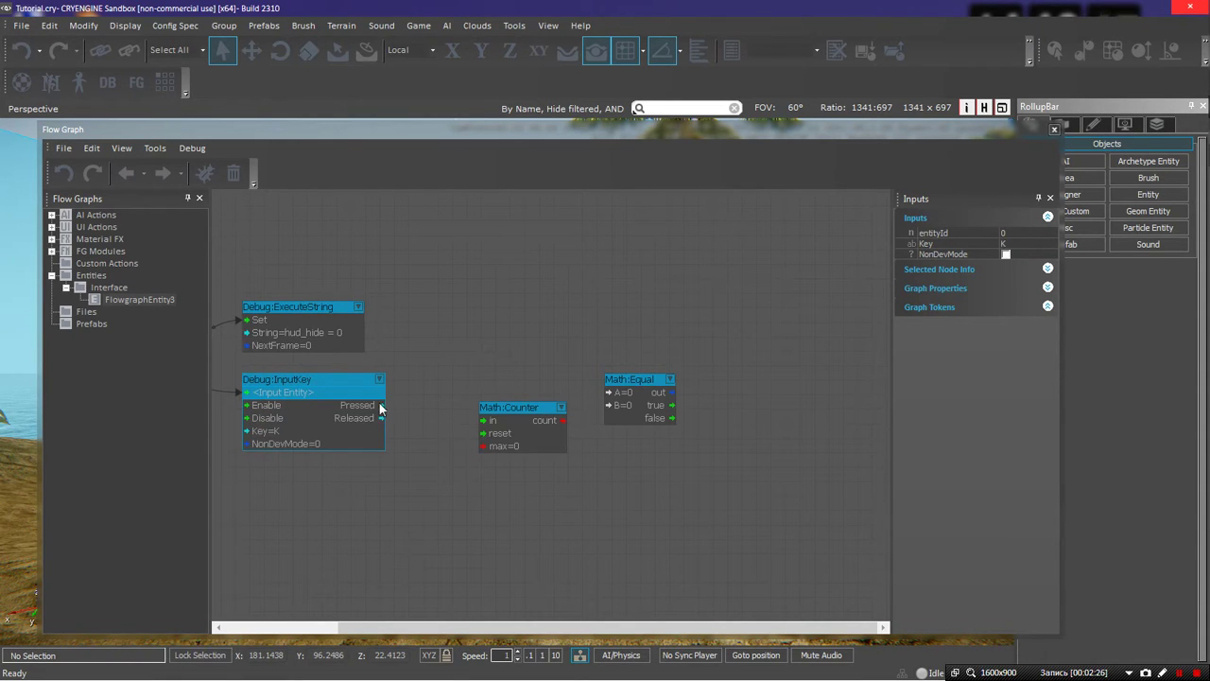
left_click_drag(382, 405, 468, 392)
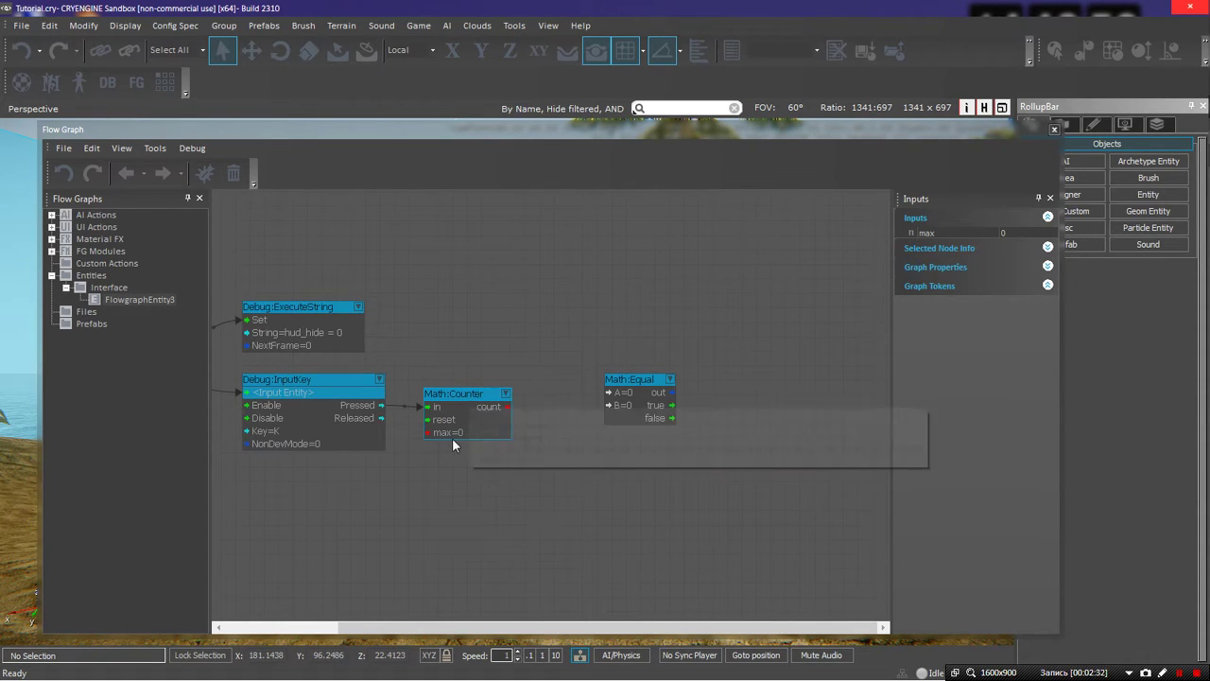
left_click(1007, 232)
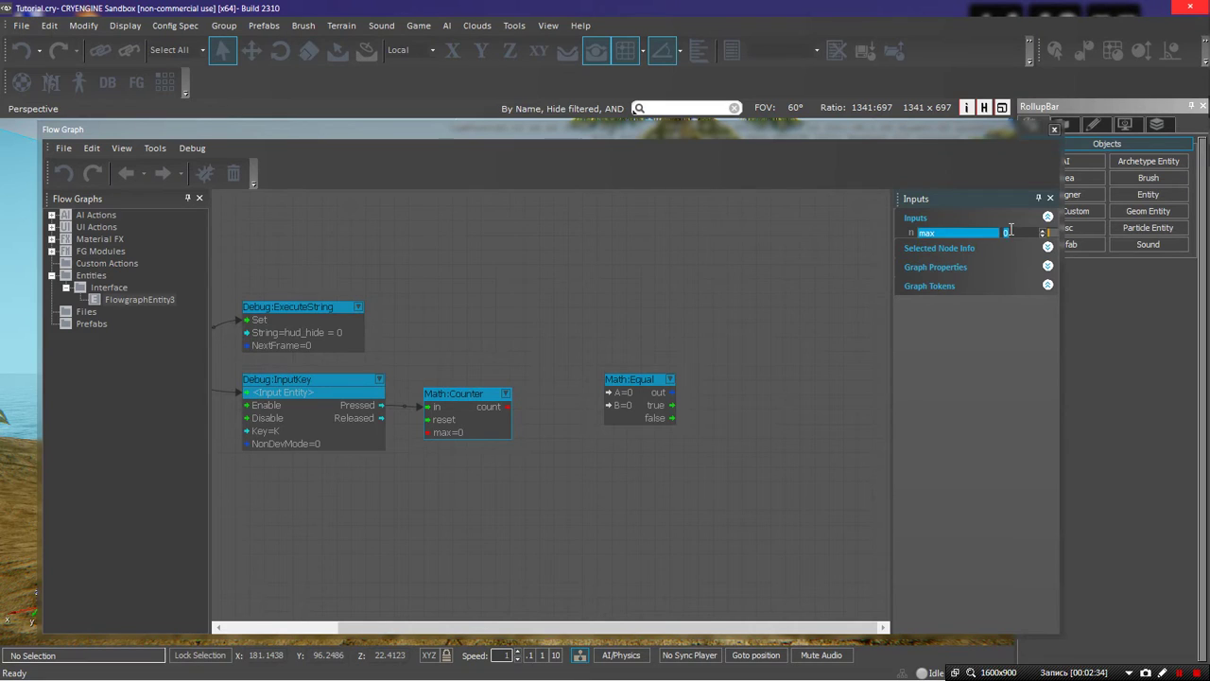
type("2")
key("Return")
left_click(554, 434)
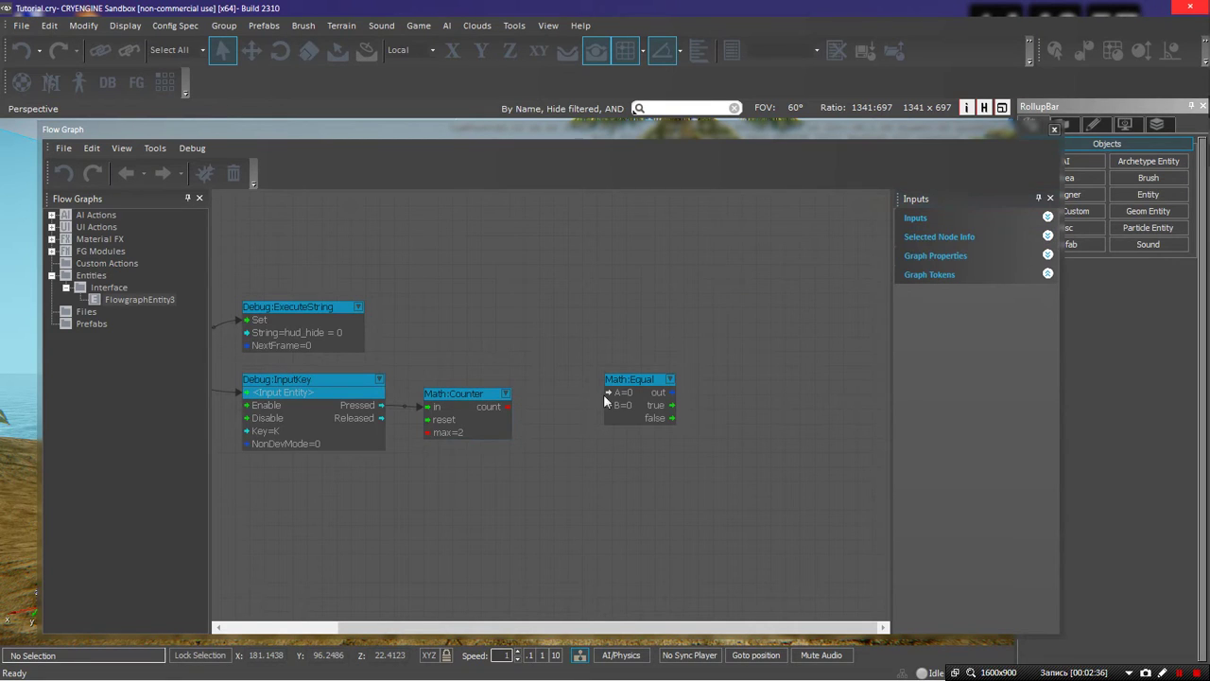
Connect the Counter's count output to input A of Math:Equal, move Math:Equal beside the Counter, and set its B to 1
left_click_drag(509, 406, 533, 407)
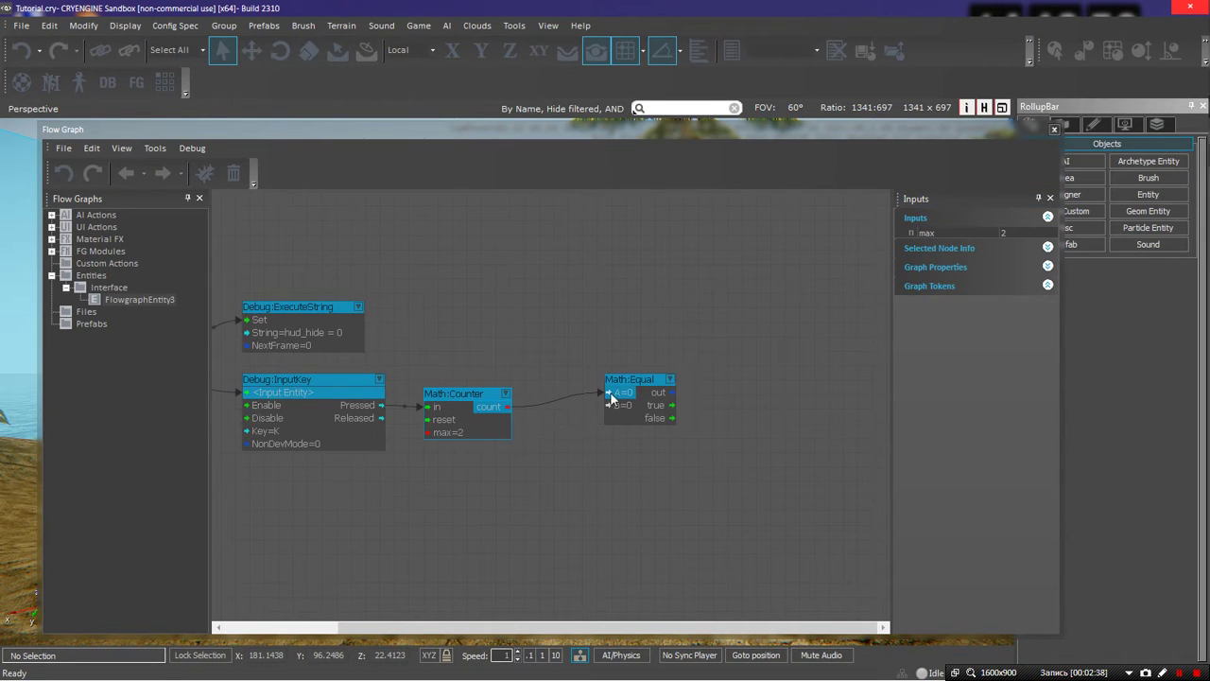
left_click_drag(610, 399, 581, 395)
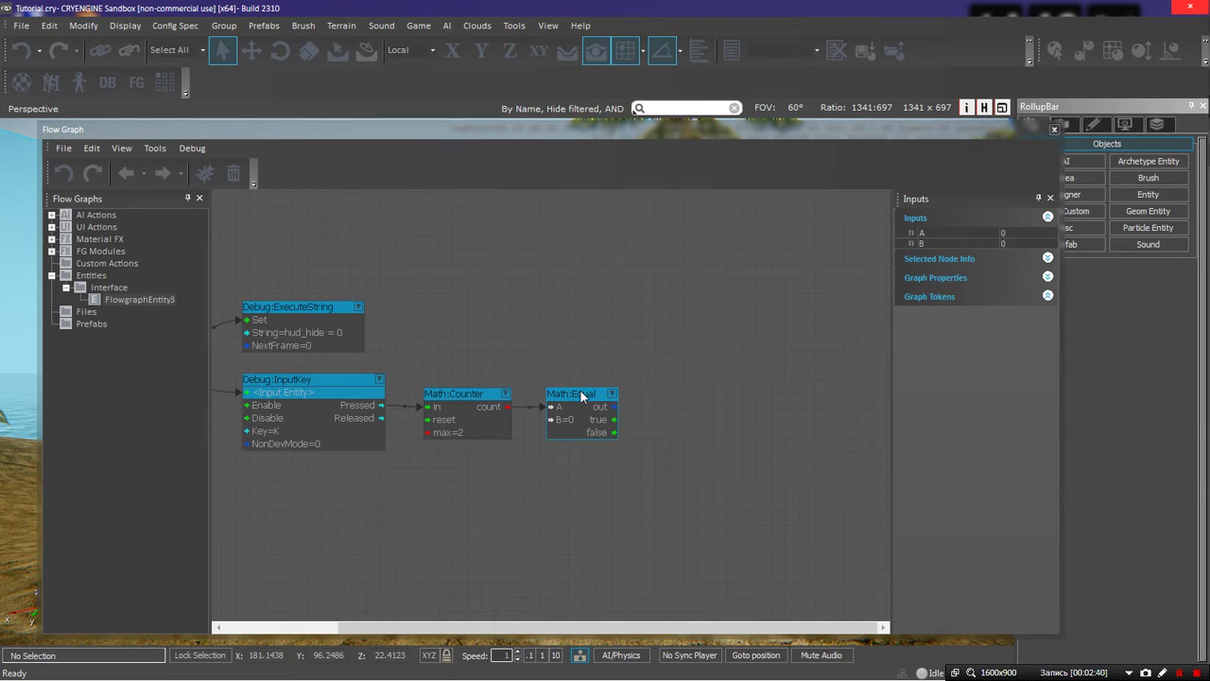
double_click(584, 419)
type("1")
key("Return")
left_click(659, 413)
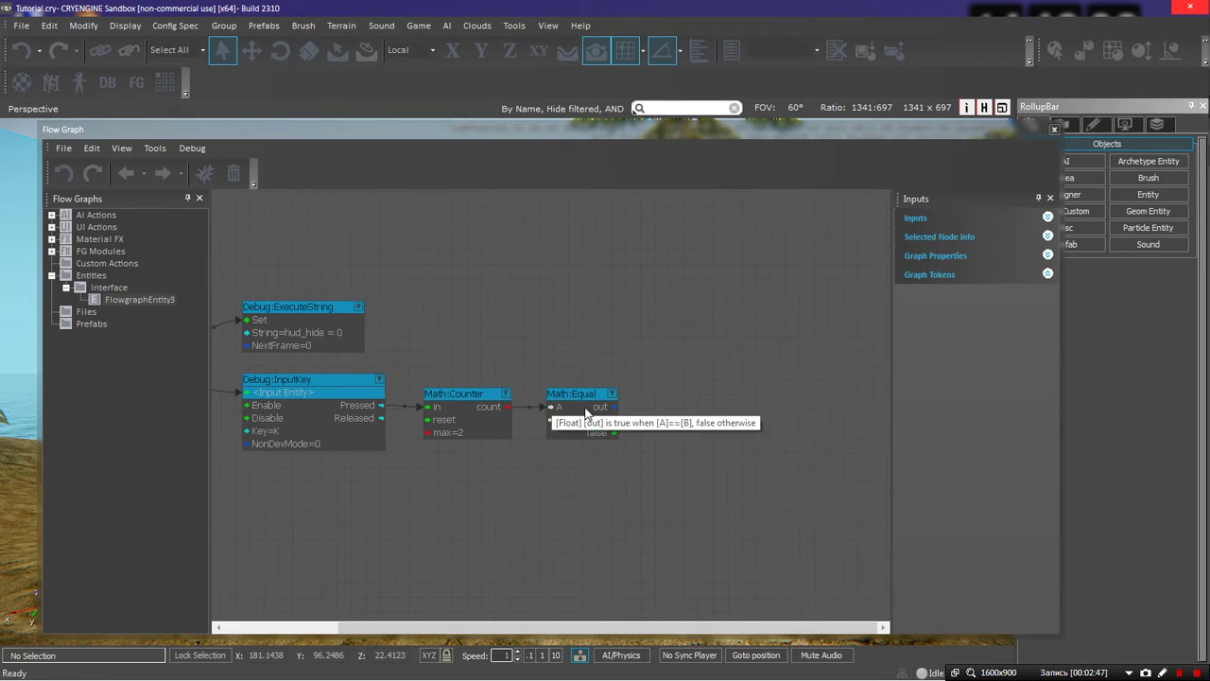
Add an Inventory:HolsterItem node beside Math:Equal, connecting true to Holster and false to UnHolster
right_click(651, 388)
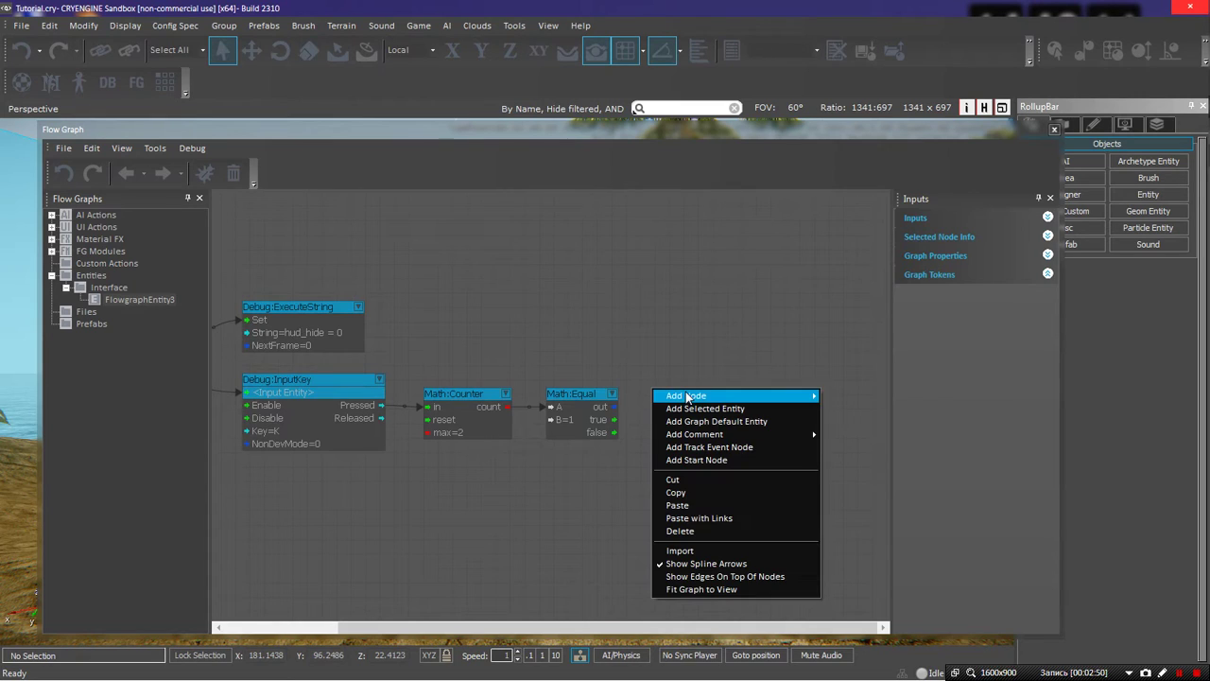
mouse_move(734, 396)
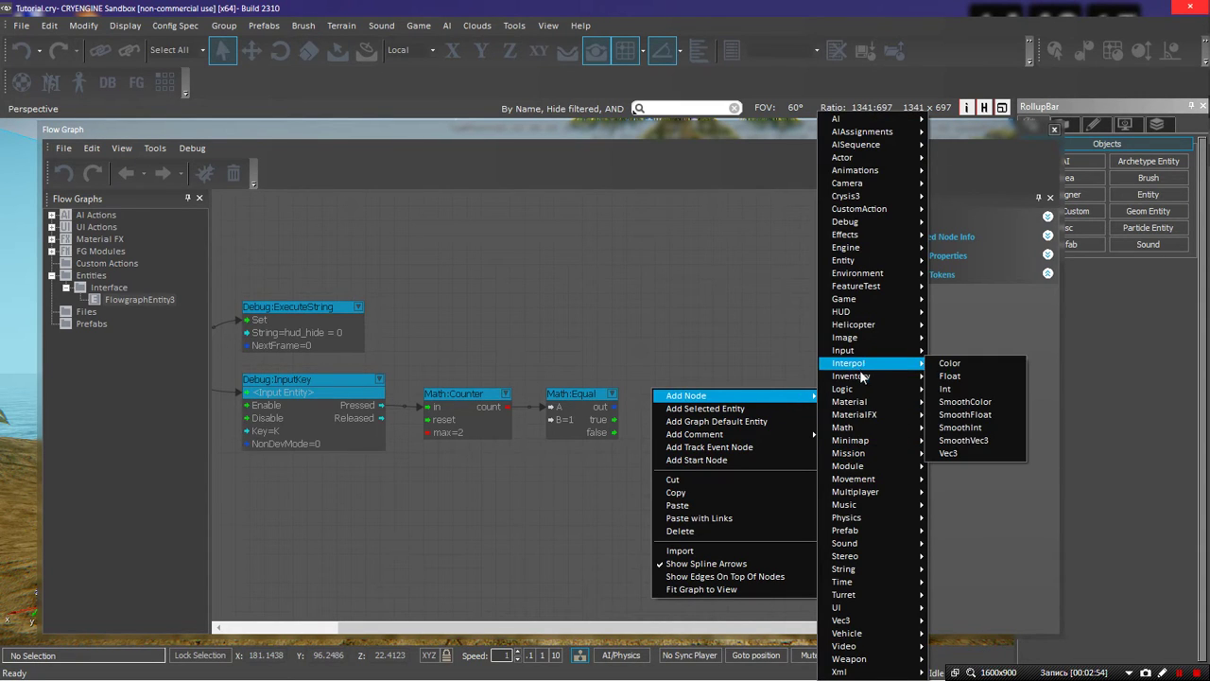
mouse_move(860, 376)
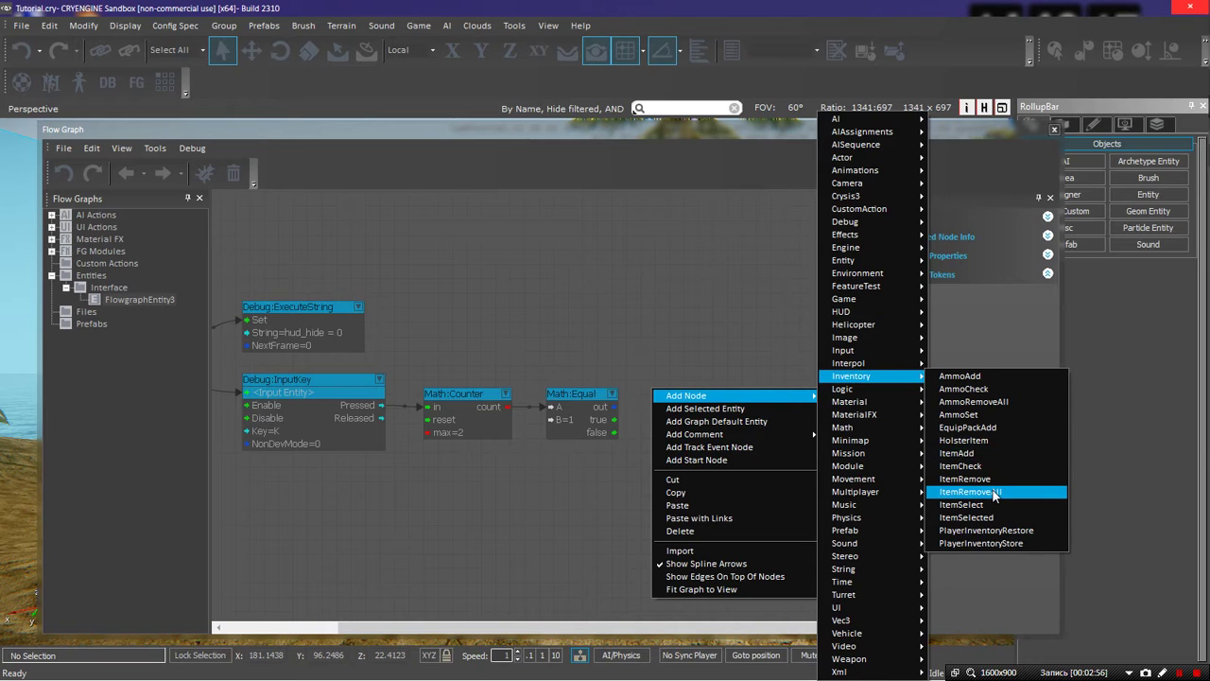
left_click(974, 441)
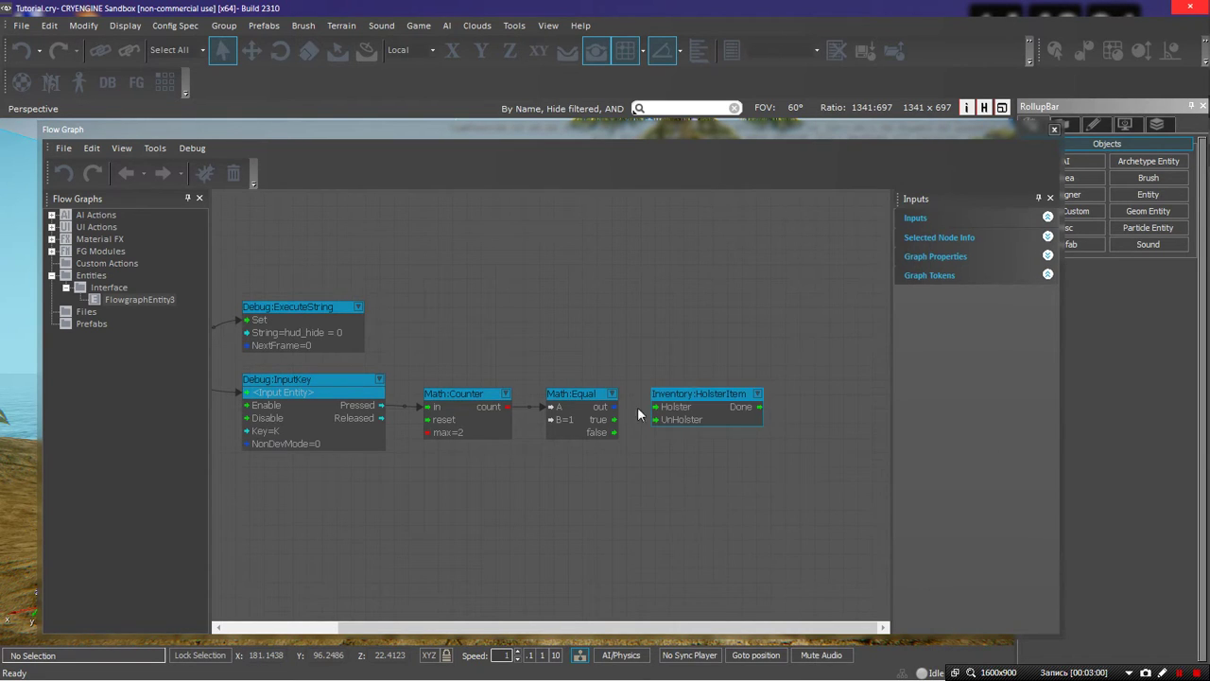
left_click_drag(615, 408, 655, 420)
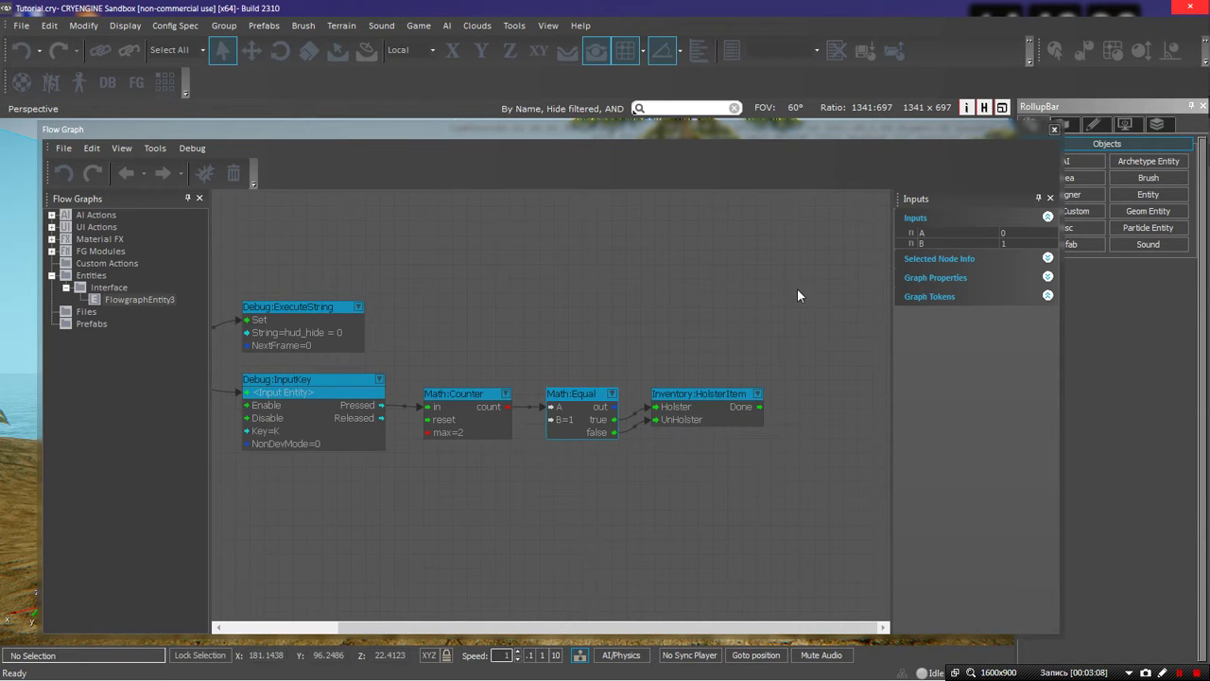
Move the Flow Graph window aside, test the weapon holstering in game mode while switching weapons, and return to the graph
left_click_drag(851, 131, 605, 645)
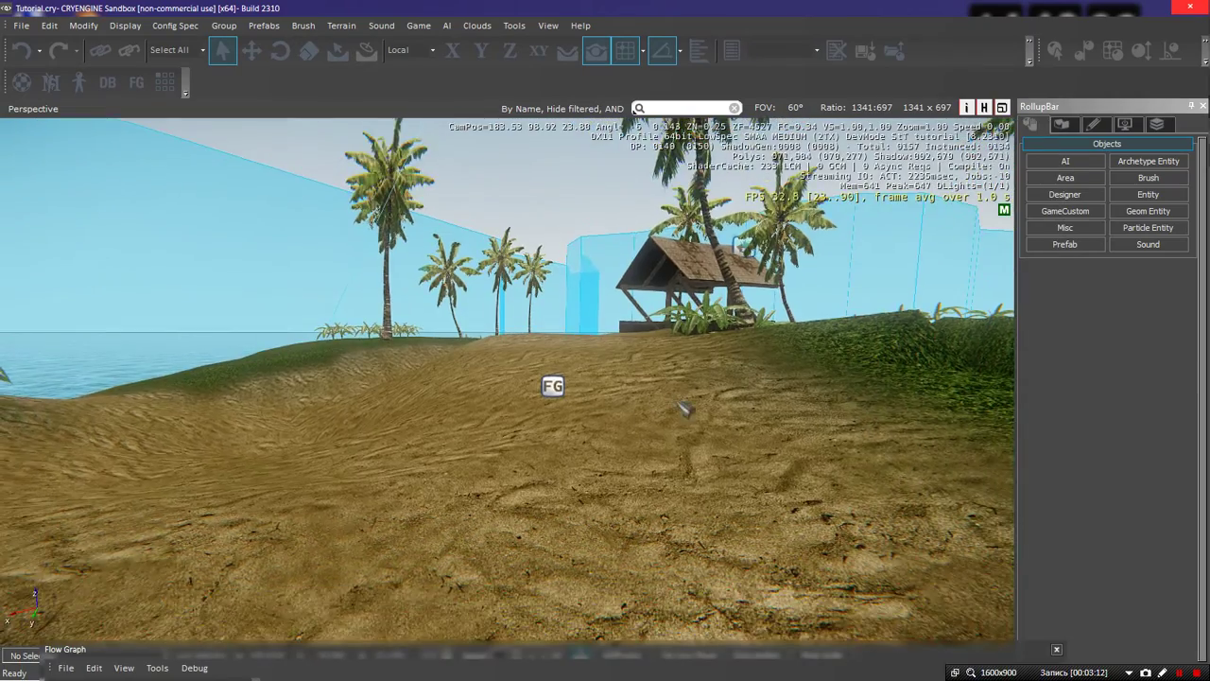
key("ctrl+g")
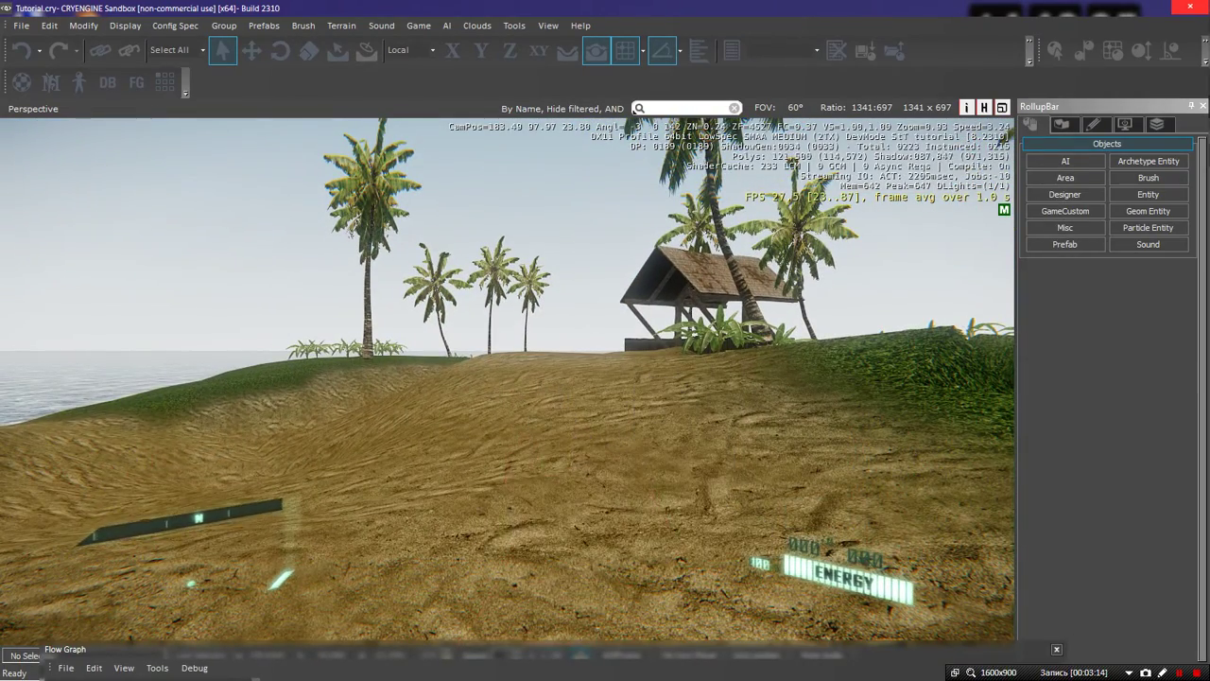
key("1")
key("1")
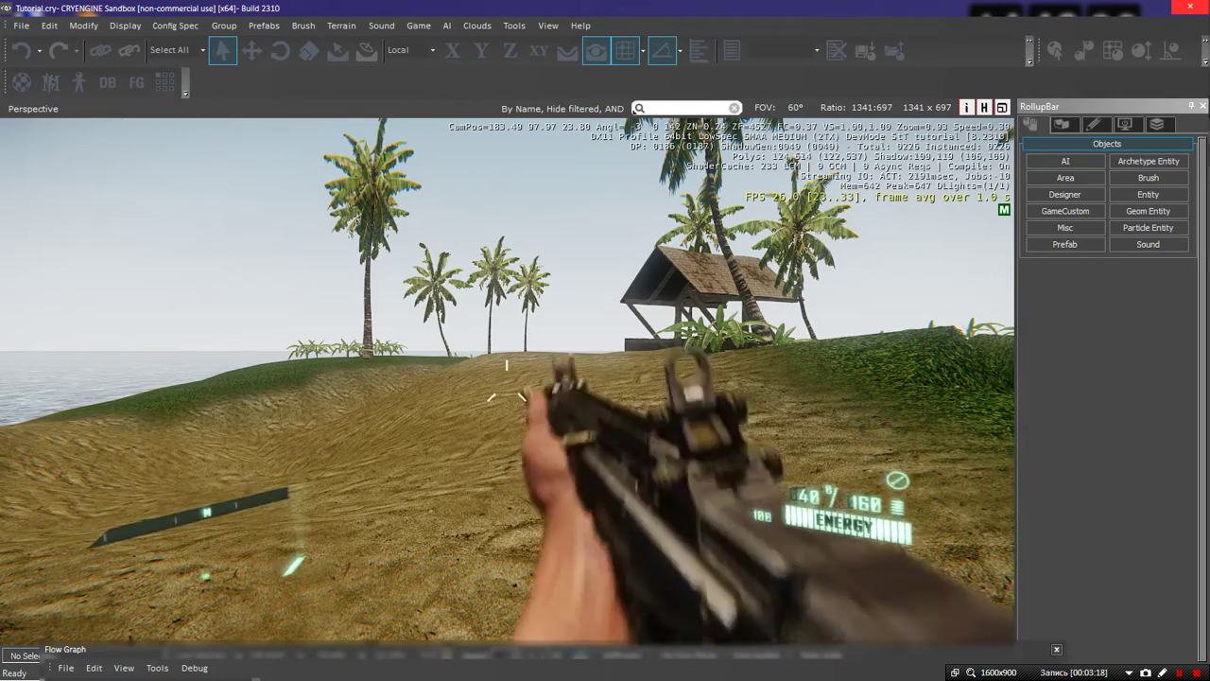
key("1")
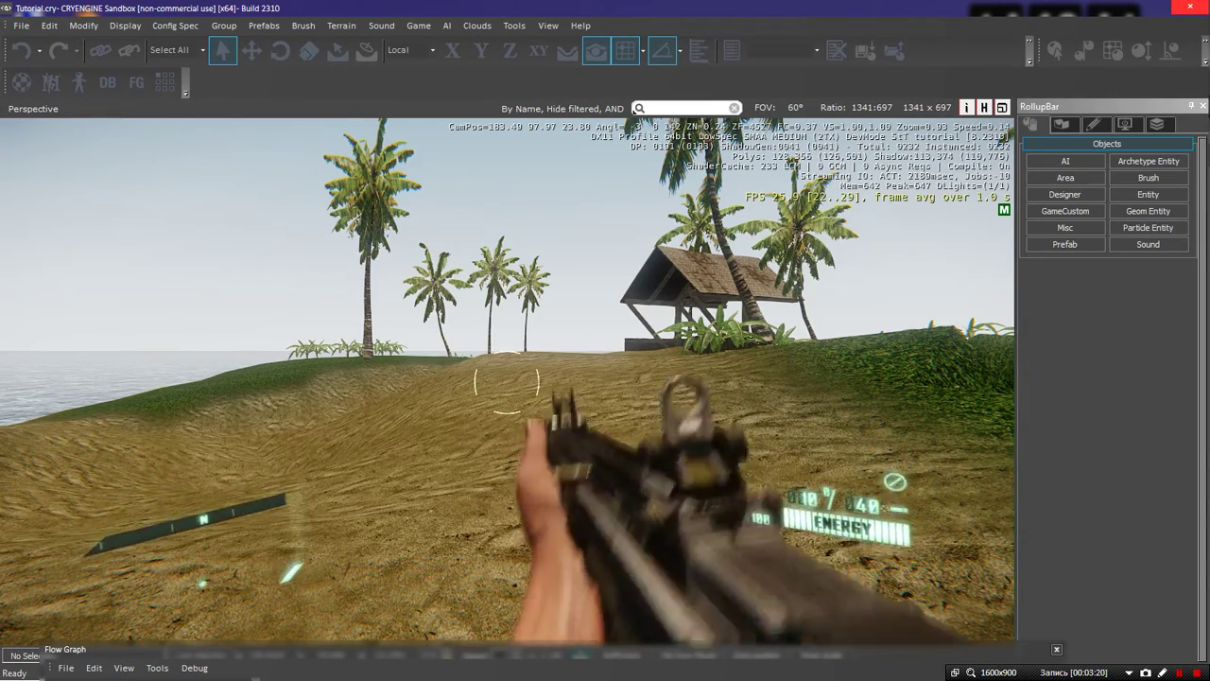
key("1")
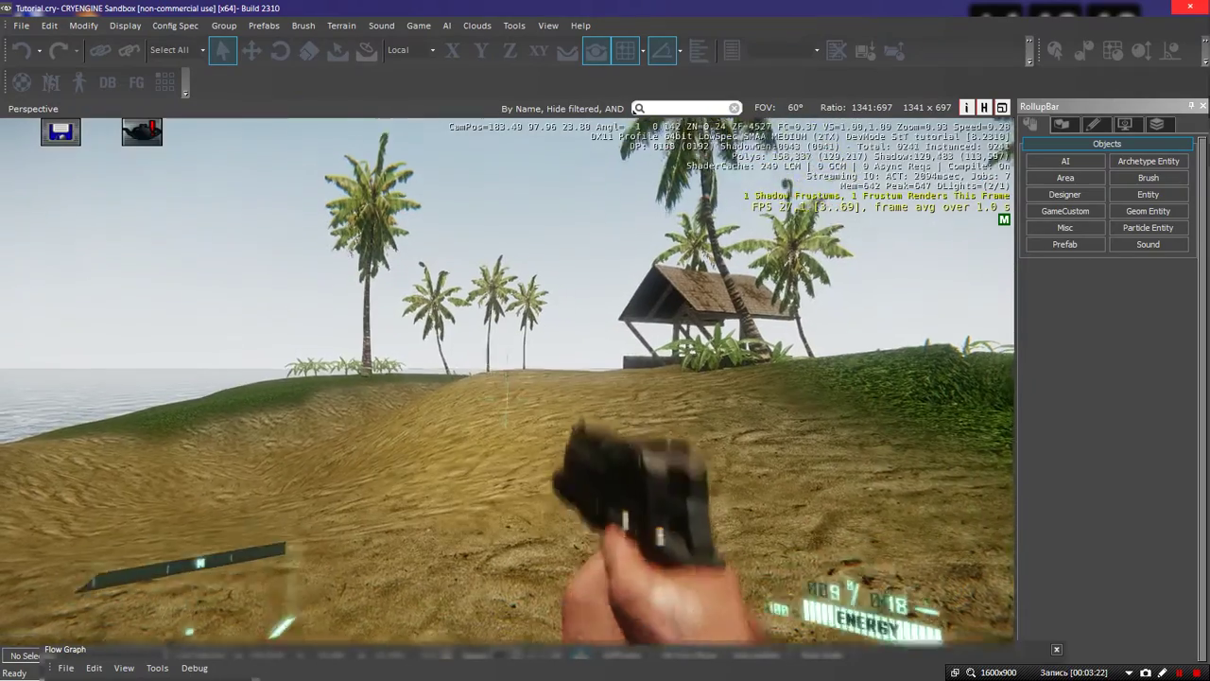
key("1")
scroll(508, 379, "down", 1)
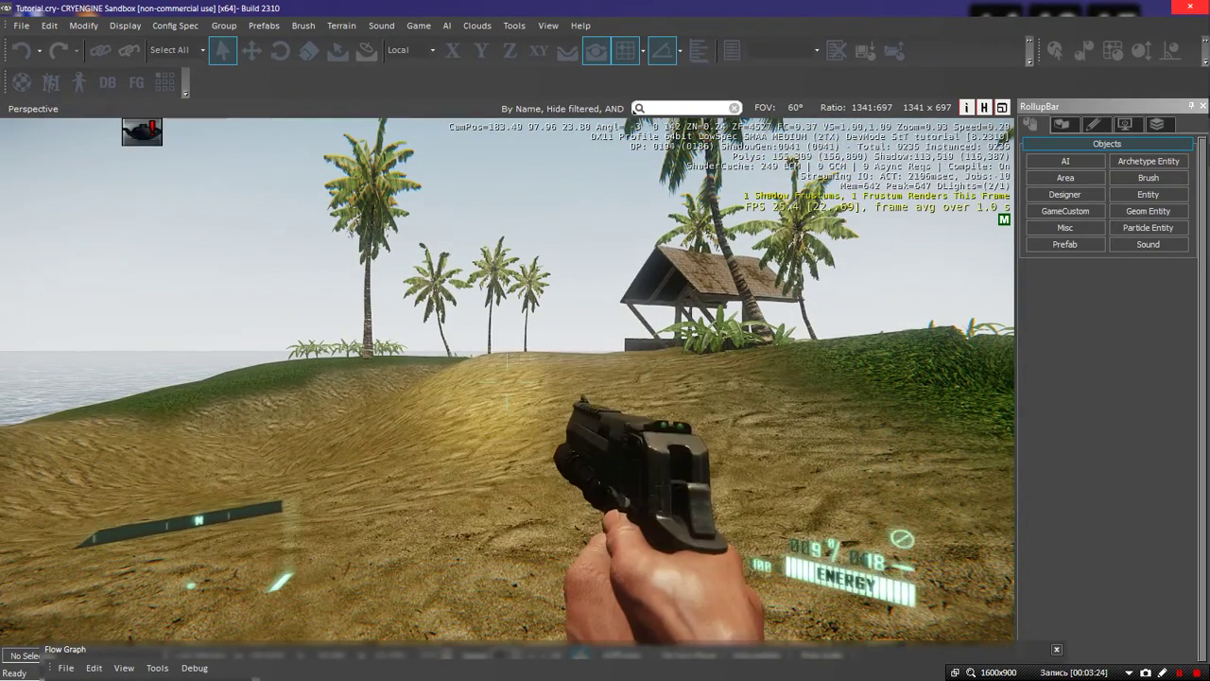
key("Escape")
left_click_drag(624, 666, 527, 177)
left_click_drag(527, 148, 529, 135)
left_click(800, 508)
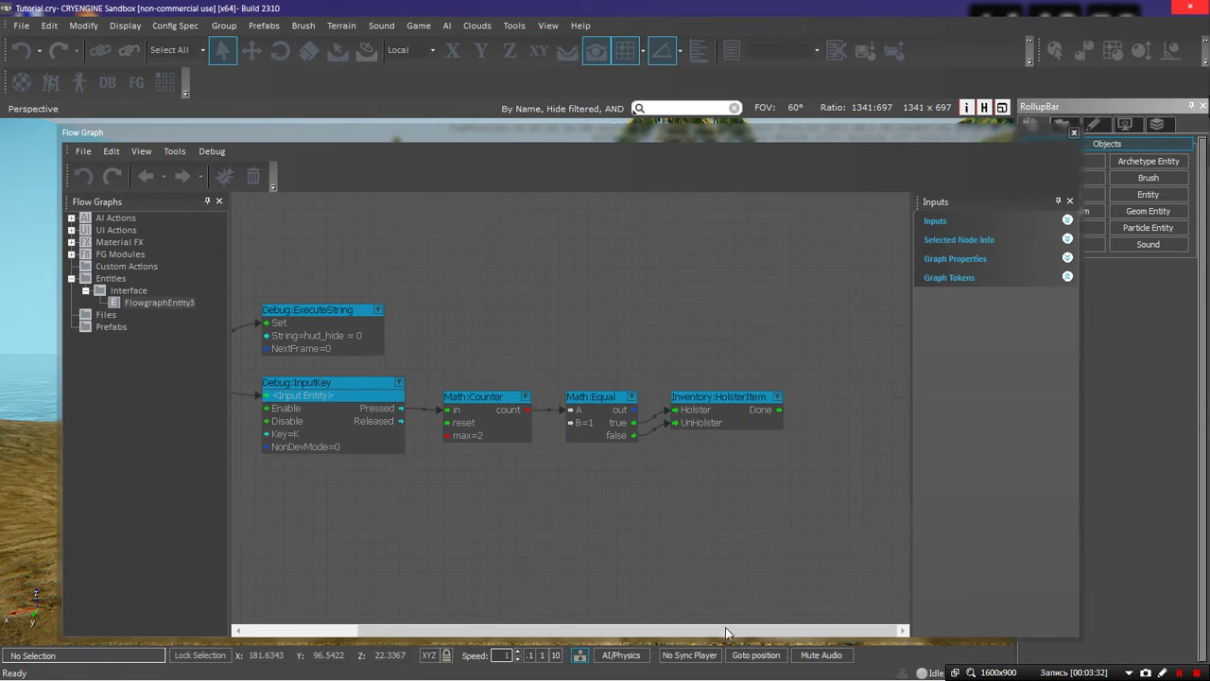
Duplicate the HolsterItem node, place it between ExecuteString and InputKey, and connect the Game:Start output to its Holster input
left_click_drag(727, 632, 619, 629)
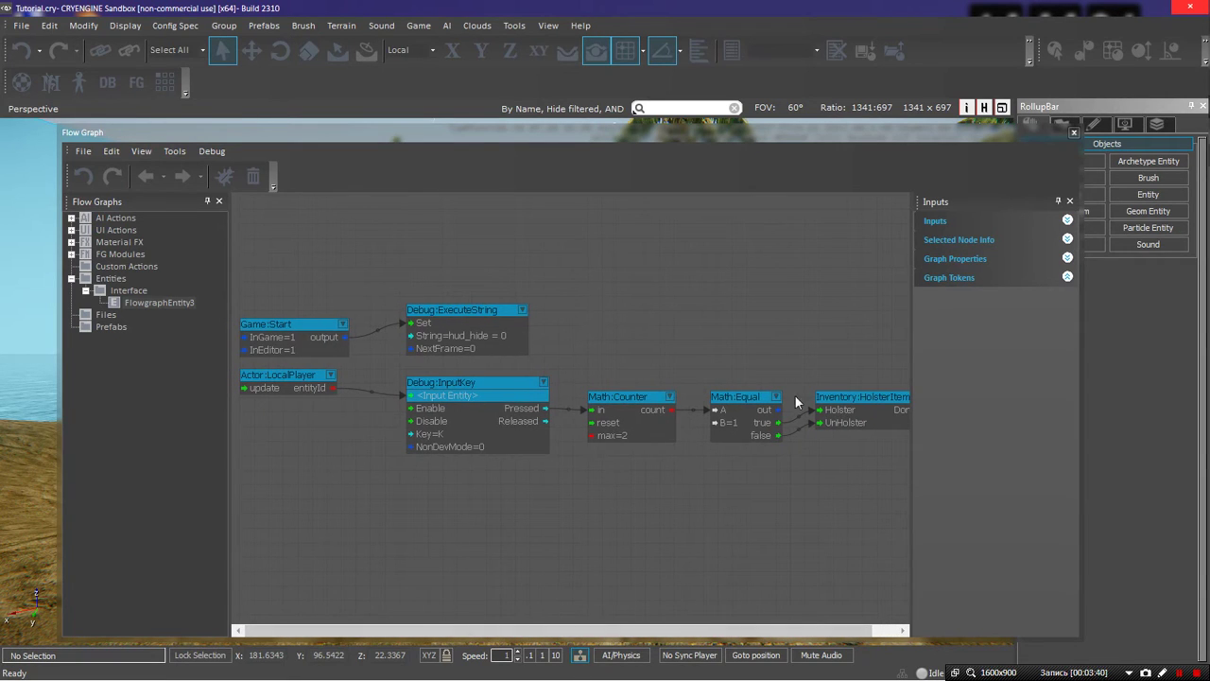
left_click_drag(457, 308, 459, 229)
left_click(862, 396)
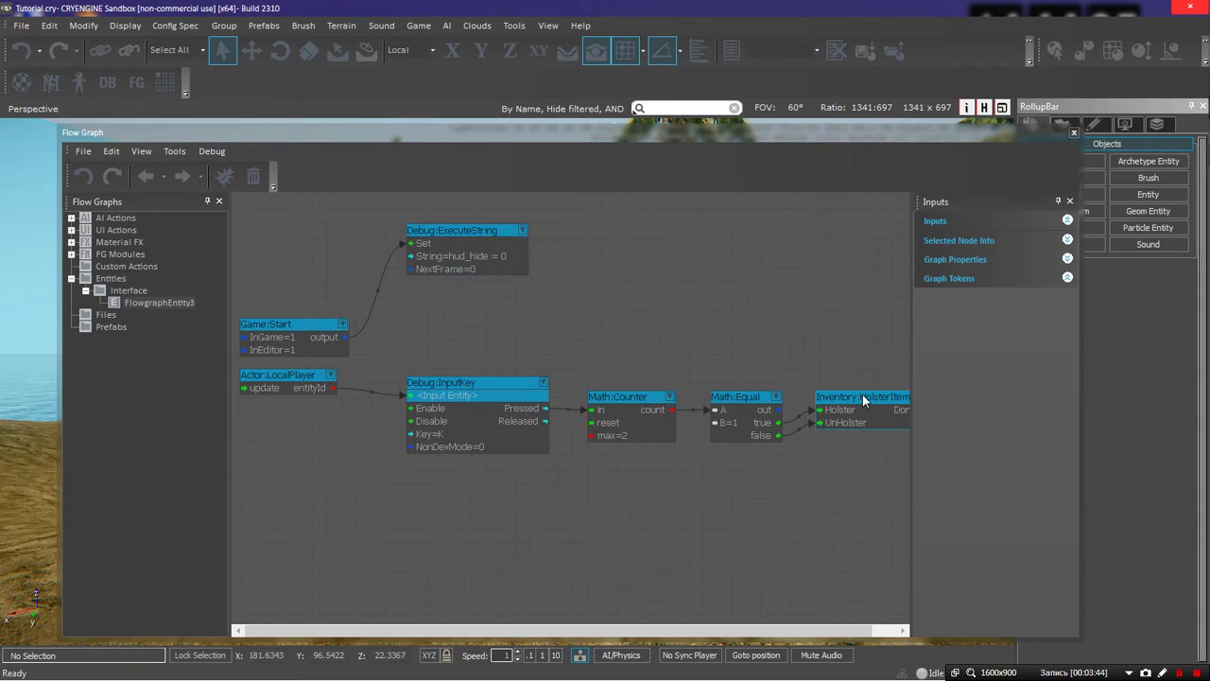
key("ctrl+c")
key("ctrl+v")
left_click_drag(657, 327, 484, 301)
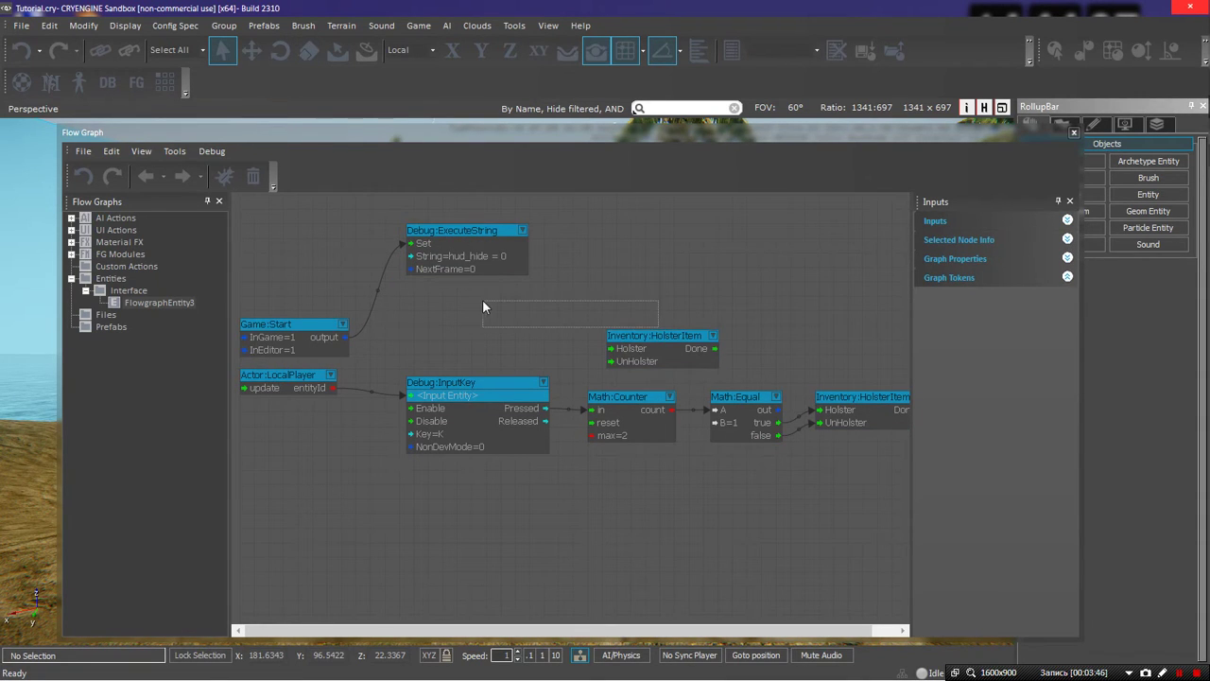
left_click_drag(659, 348, 459, 315)
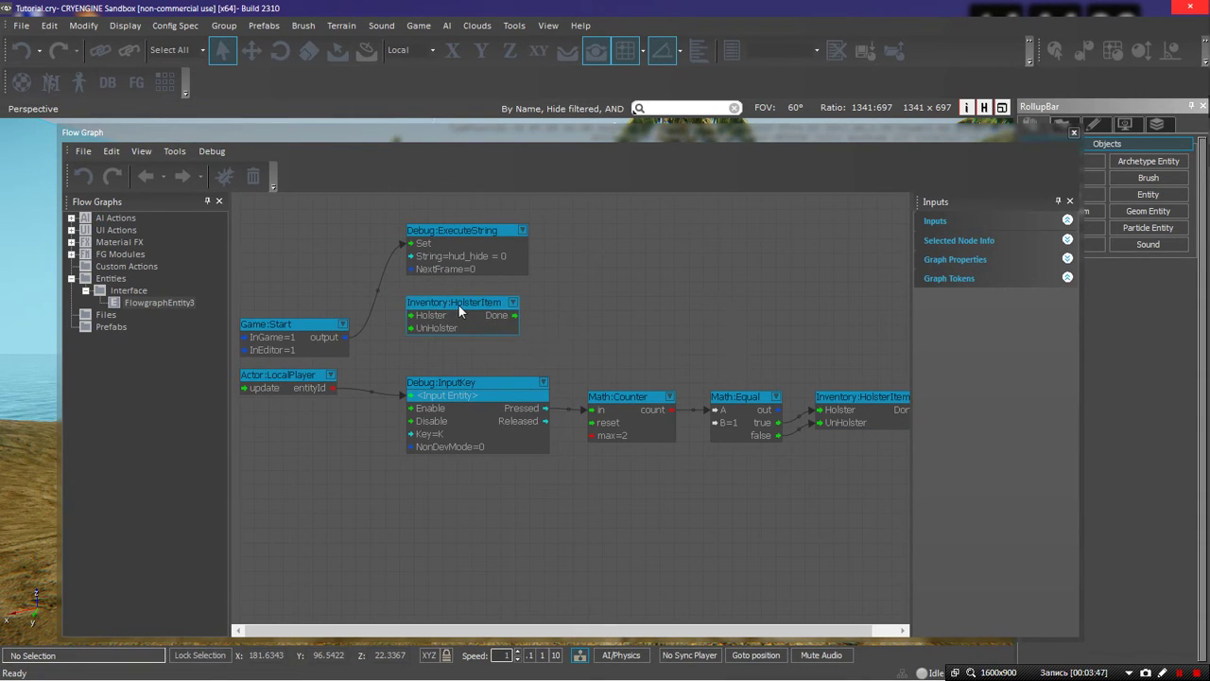
left_click(354, 337)
left_click_drag(352, 338, 415, 318)
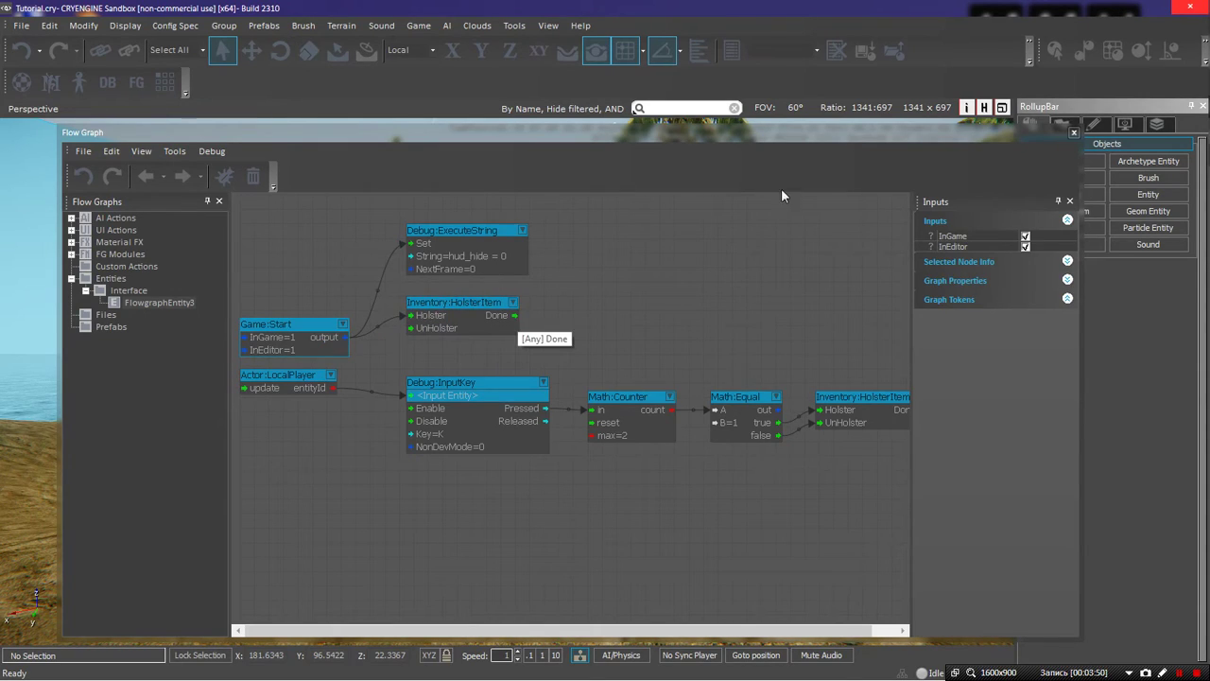
Run the level in game mode to check the holstering triggered at game start
left_click_drag(767, 135, 651, 494)
right_click_drag(652, 493, 631, 464)
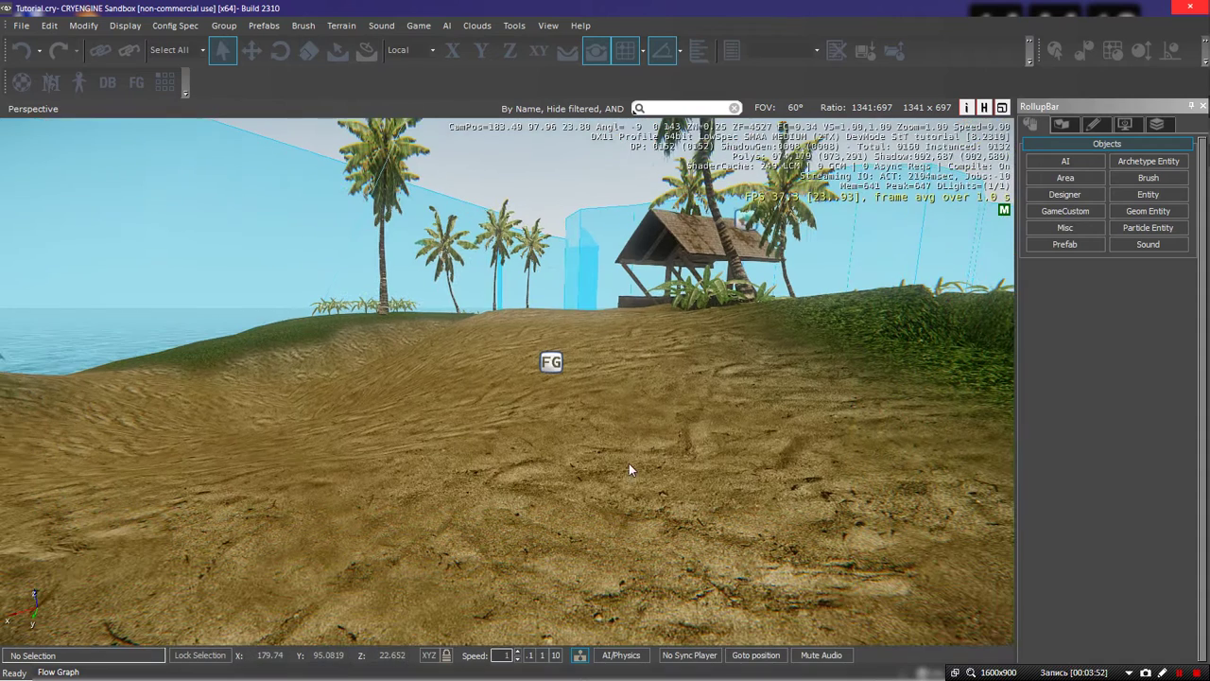
key("ctrl+g")
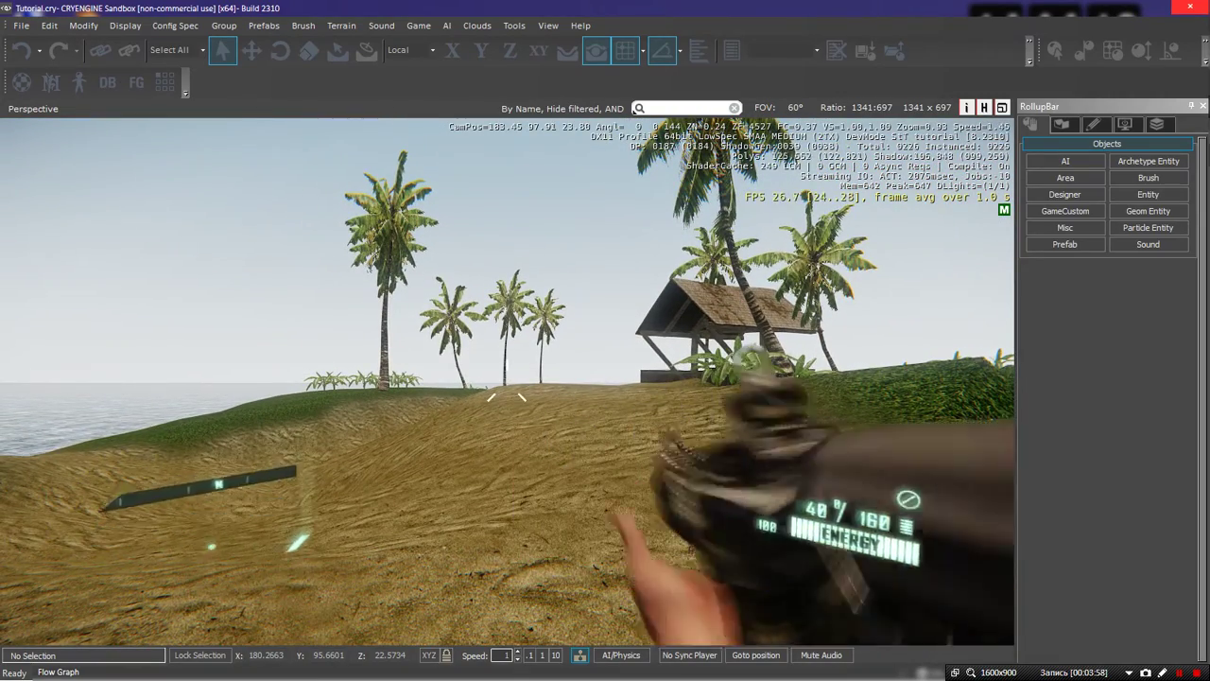
key("Escape")
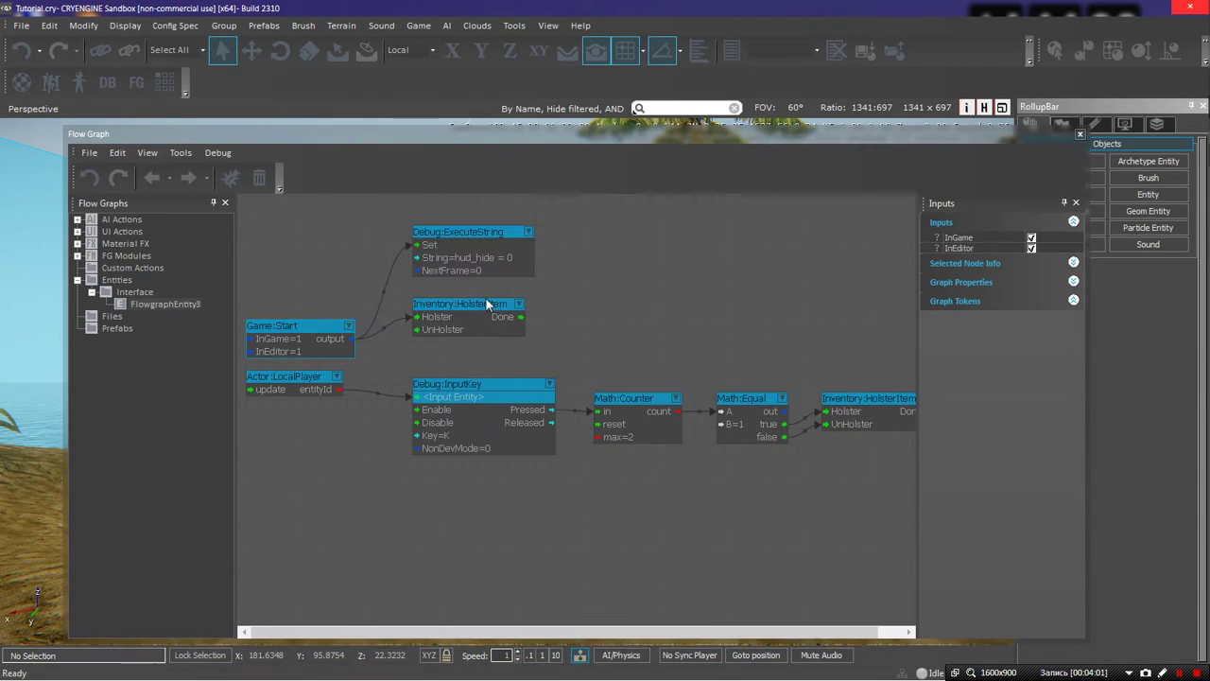
Swap the Math:Equal connections so true feeds UnHolster and false feeds Holster on the HolsterItem node at the end of the chain
double_click(738, 424)
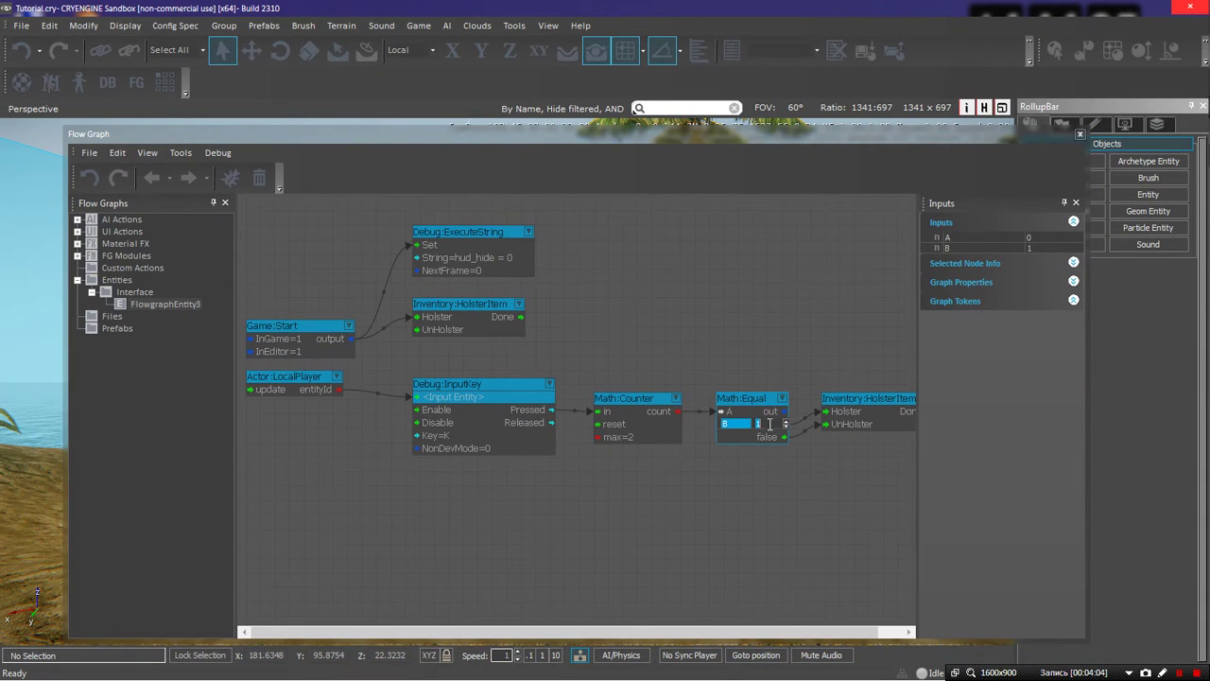
left_click(754, 479)
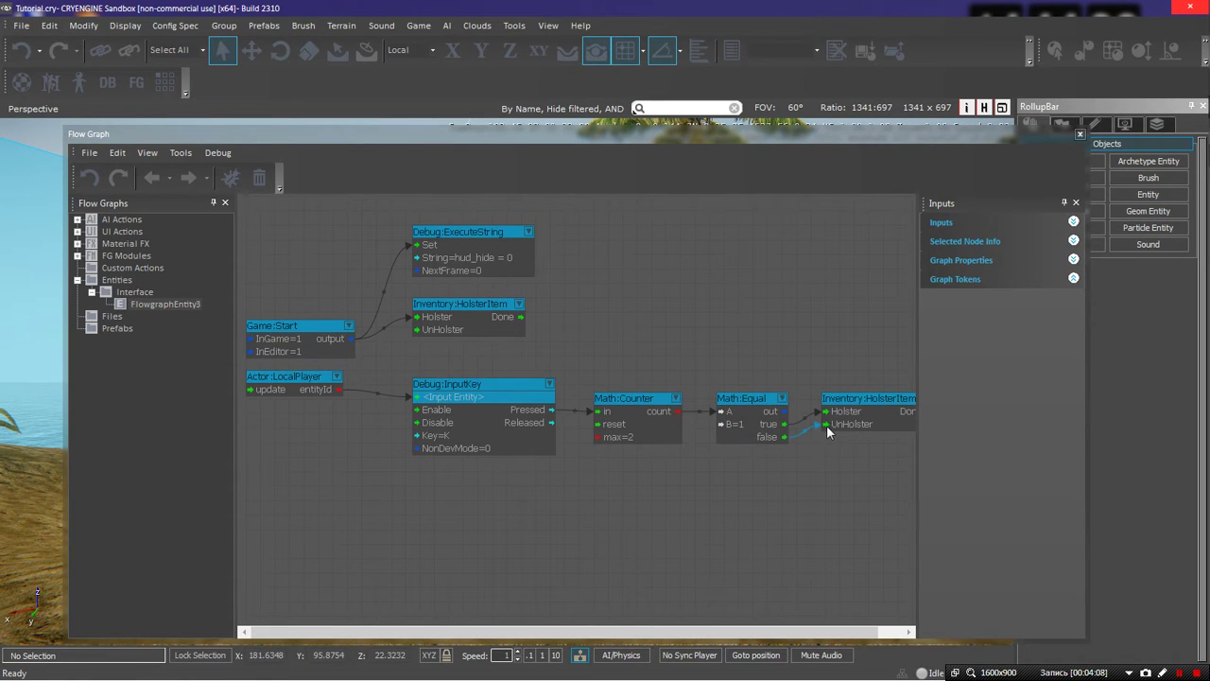
left_click_drag(826, 426, 785, 437)
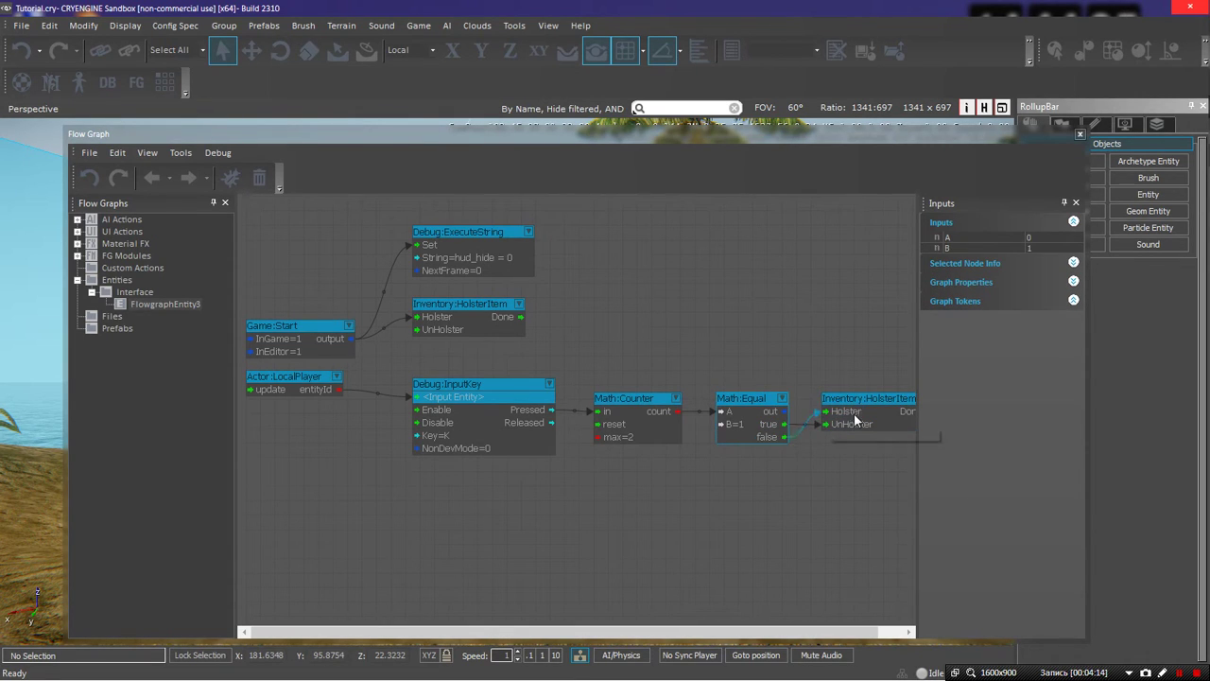
Test the swapped holster connections in game mode, then bring the whole flow graph back into view
left_click_drag(1045, 142, 1027, 489)
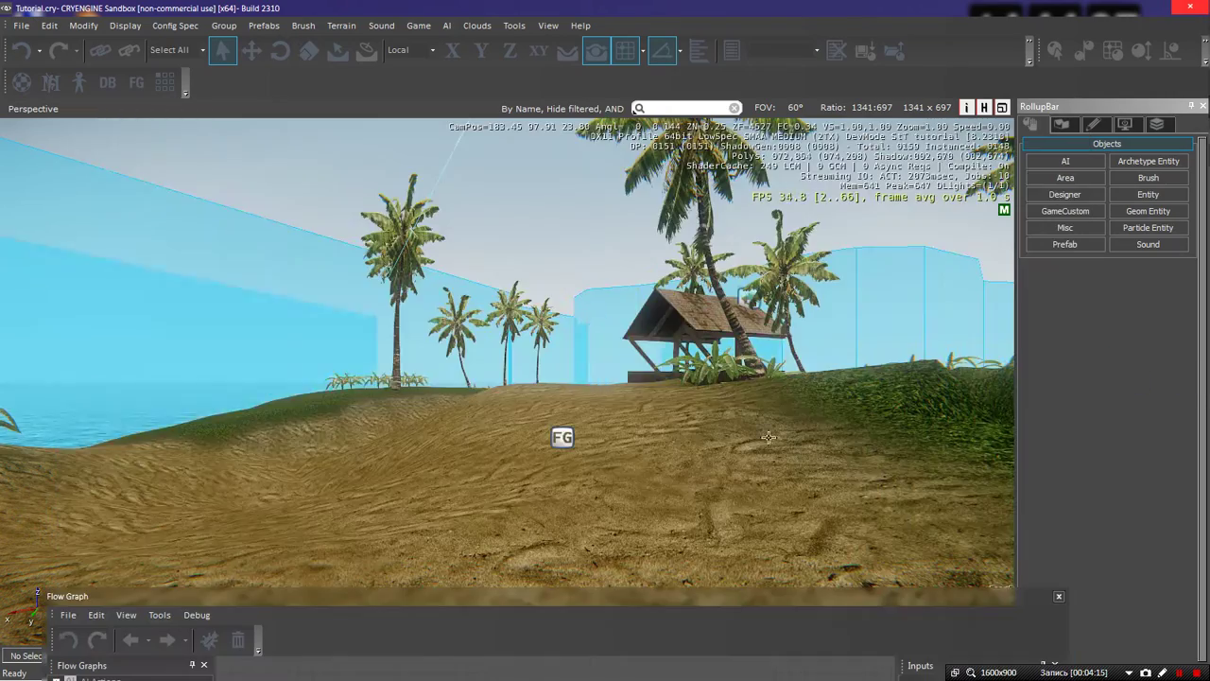
key("ctrl+g")
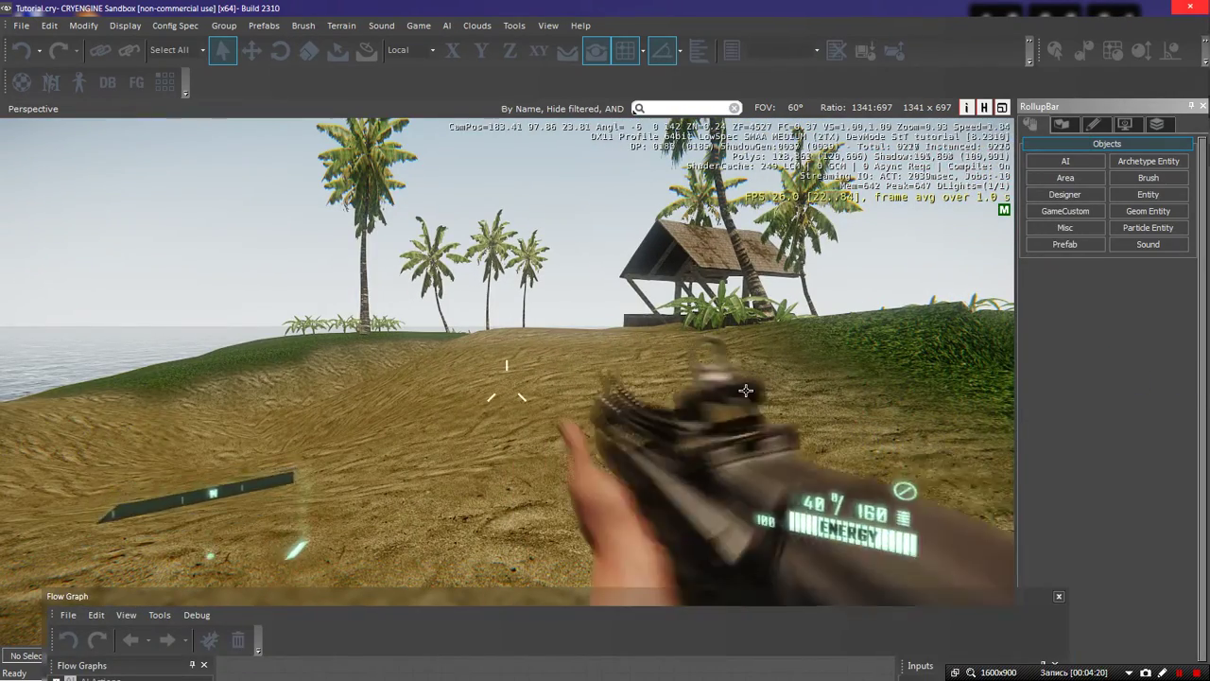
key("Escape")
left_click_drag(702, 598, 698, 149)
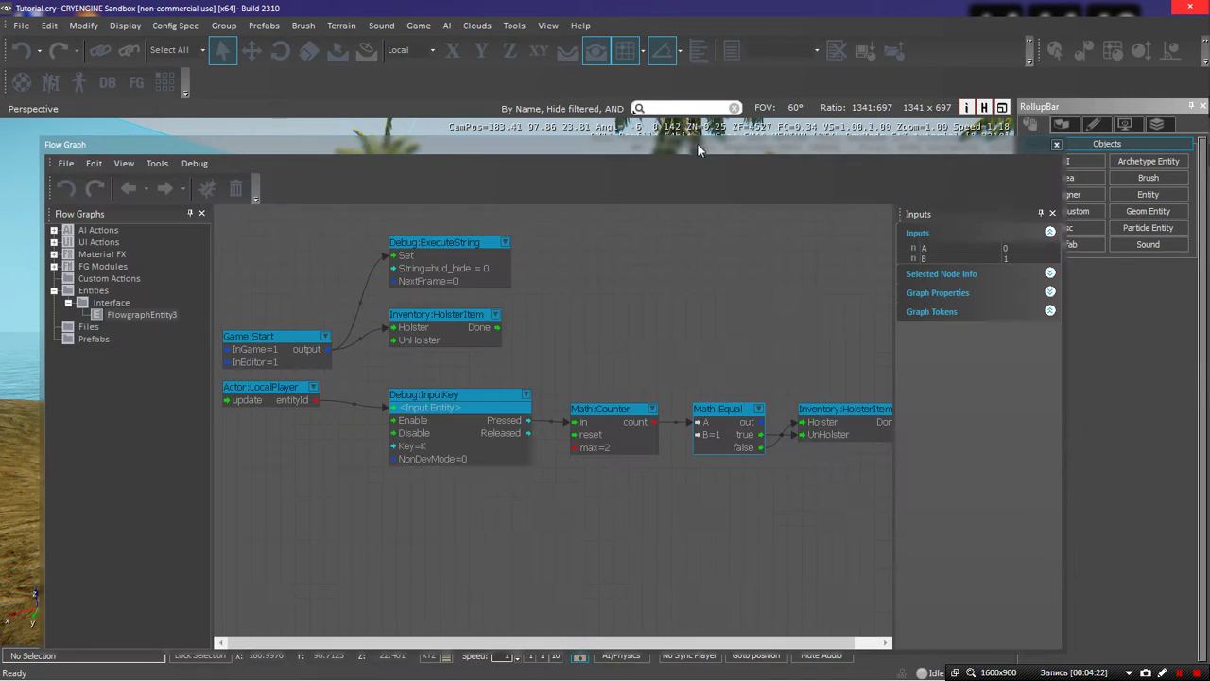
left_click(629, 483)
scroll(629, 482, "down", 1)
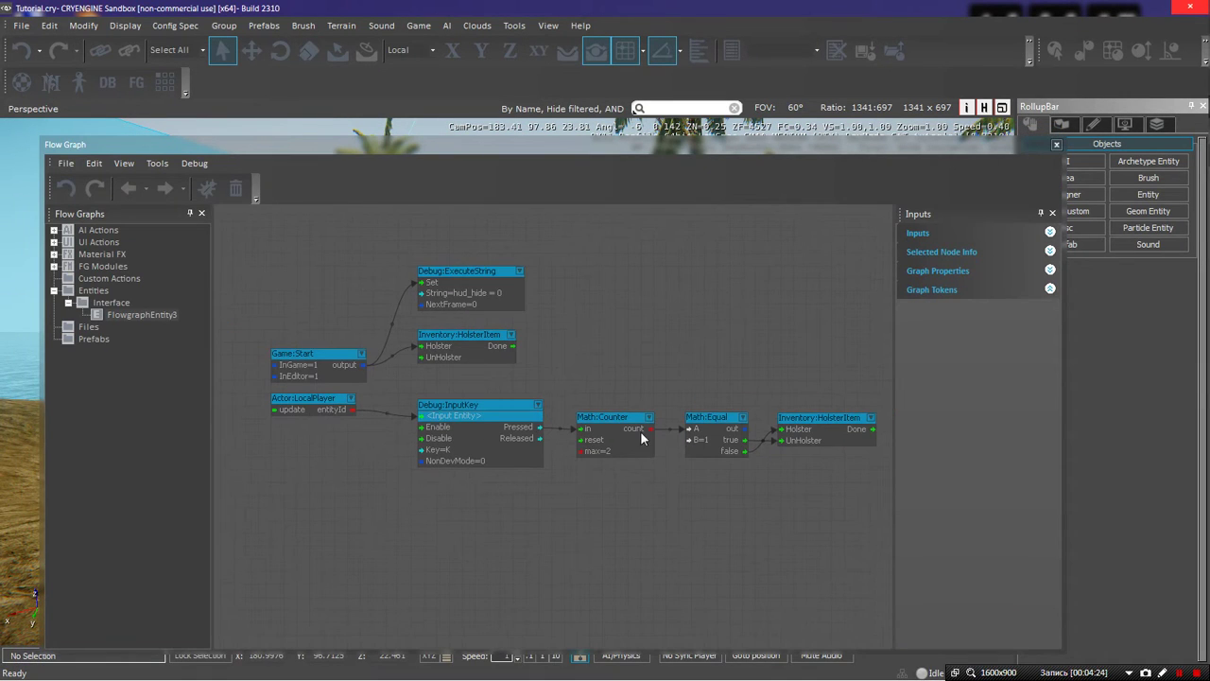
right_click_drag(631, 499, 622, 493)
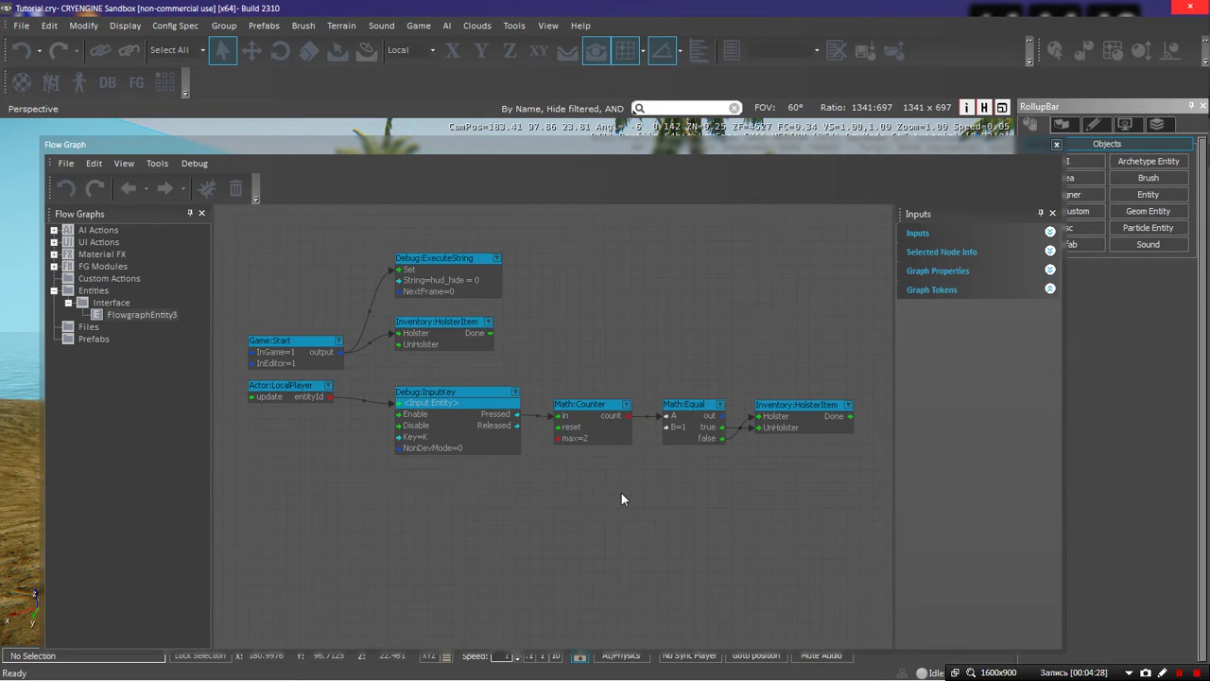
mouse_move(567, 476)
right_mouse_down()
mouse_move(632, 457)
mouse_move(569, 462)
right_mouse_up()
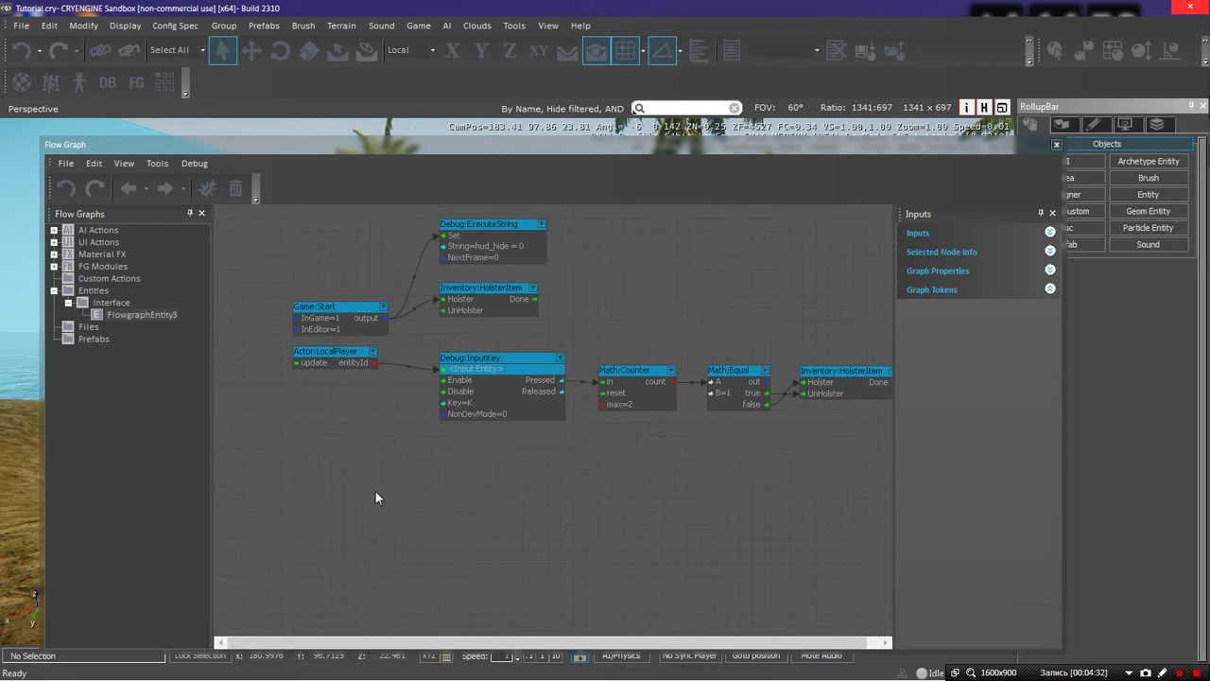
right_click(333, 481)
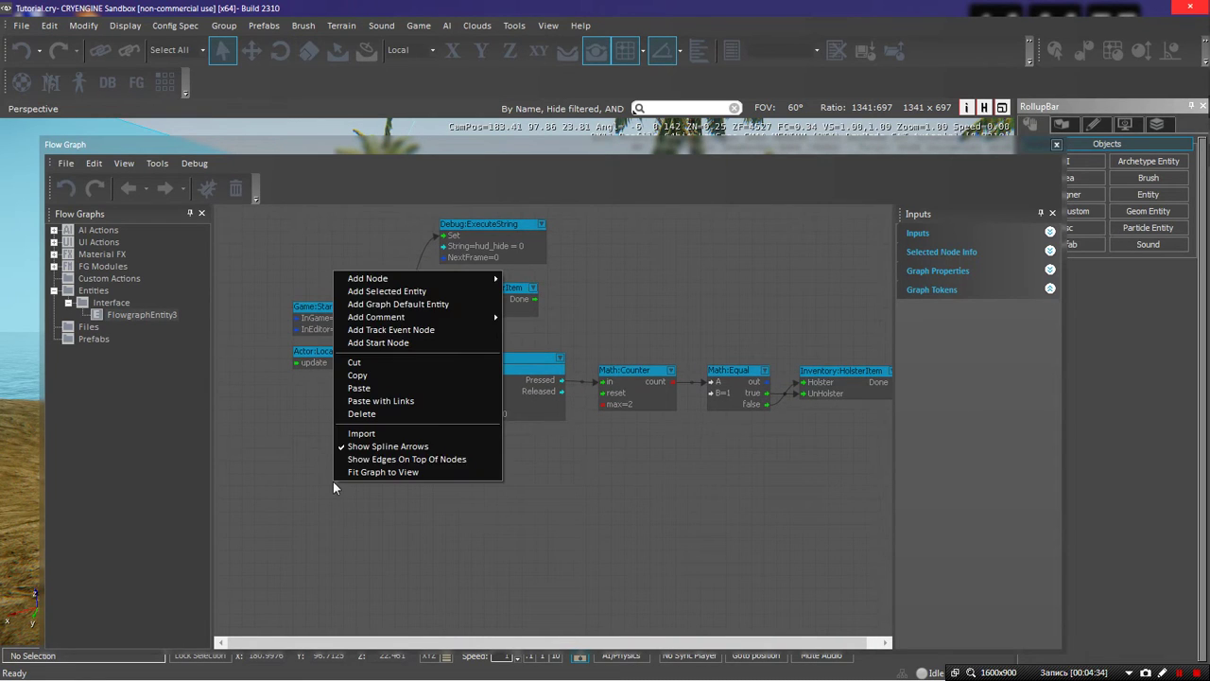
mouse_move(397, 281)
left_click(269, 491)
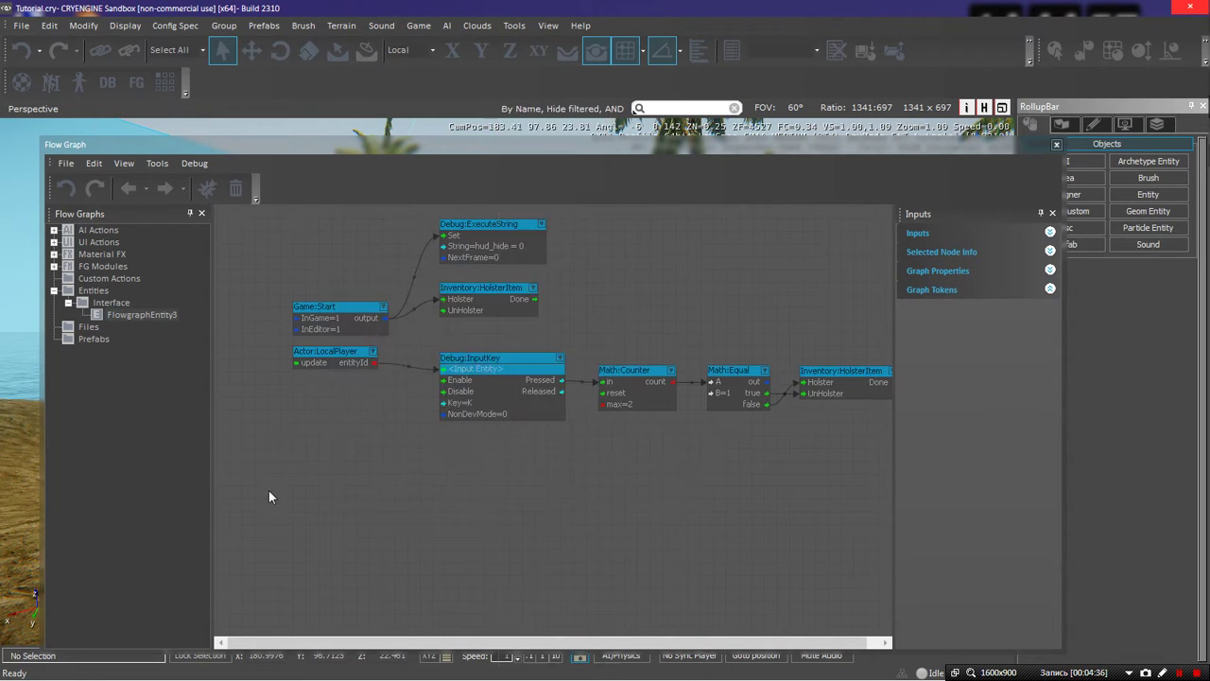
right_click_drag(685, 478, 638, 511)
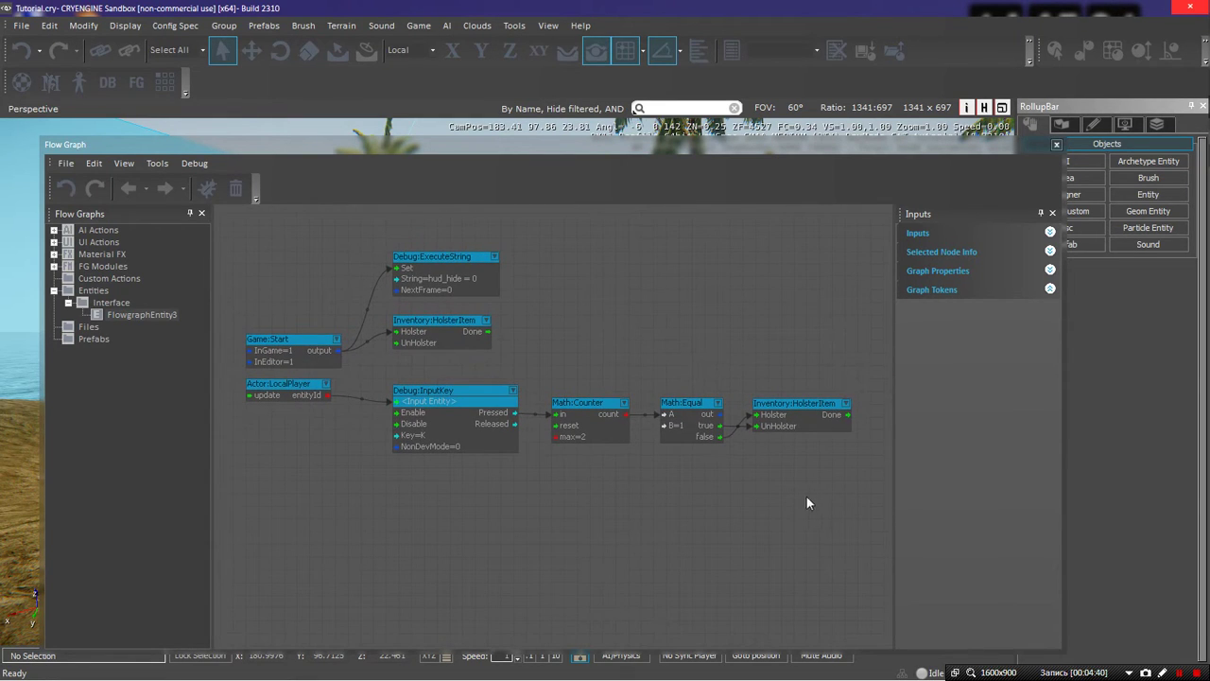
left_click_drag(841, 487, 452, 496)
left_click_drag(872, 487, 561, 483)
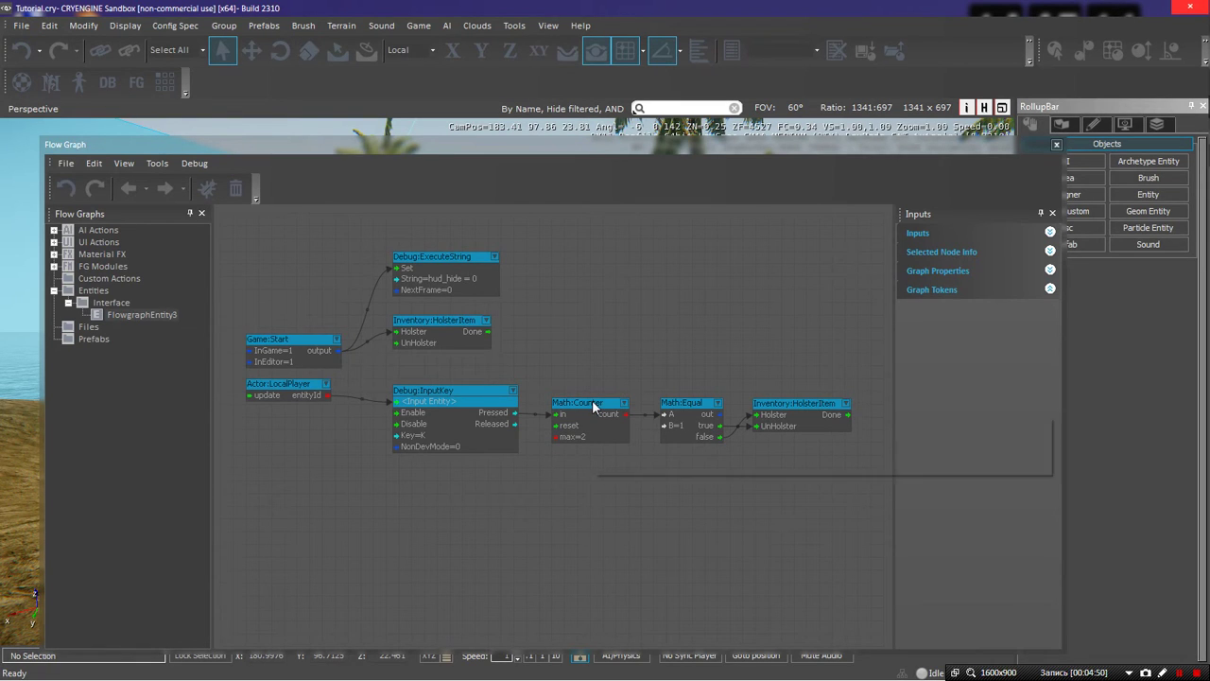
Delete the InputKey, Math:Counter, Math:Equal and both HolsterItem nodes, keeping Game:Start, LocalPlayer and ExecuteString
left_click_drag(867, 333, 406, 558)
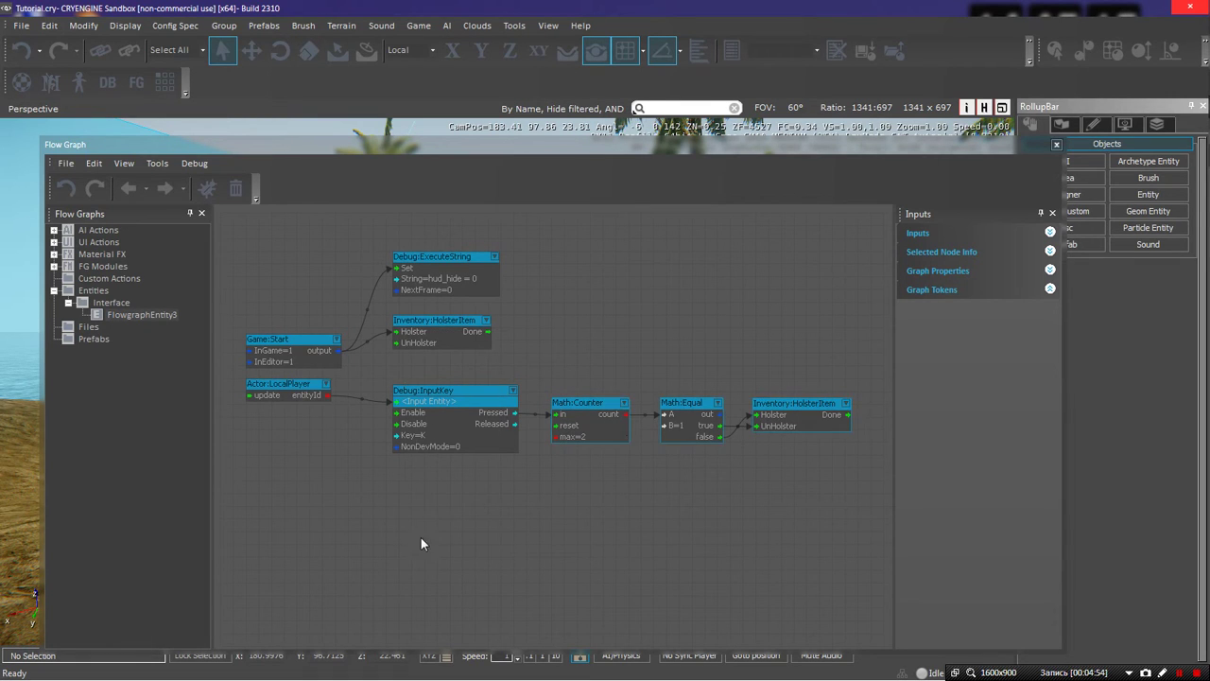
left_click(700, 485)
left_click_drag(878, 541, 375, 306)
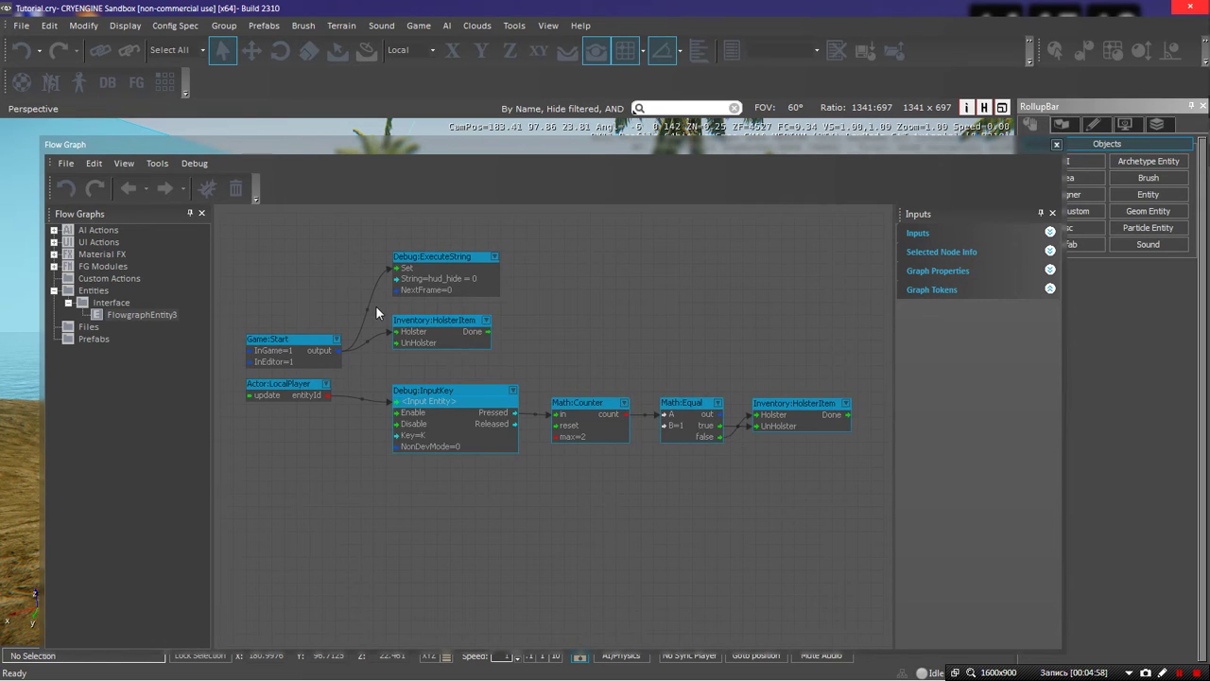
key("Delete")
Add an Inventory:AmmoRemoveAll node, connecting the LocalPlayer entityId to its entity input and the Game:Start output to Remove
middle_click_drag(432, 370, 534, 409)
scroll(502, 362, "up", 3)
right_click_drag(534, 409, 542, 415)
right_click(542, 437)
mouse_move(567, 441)
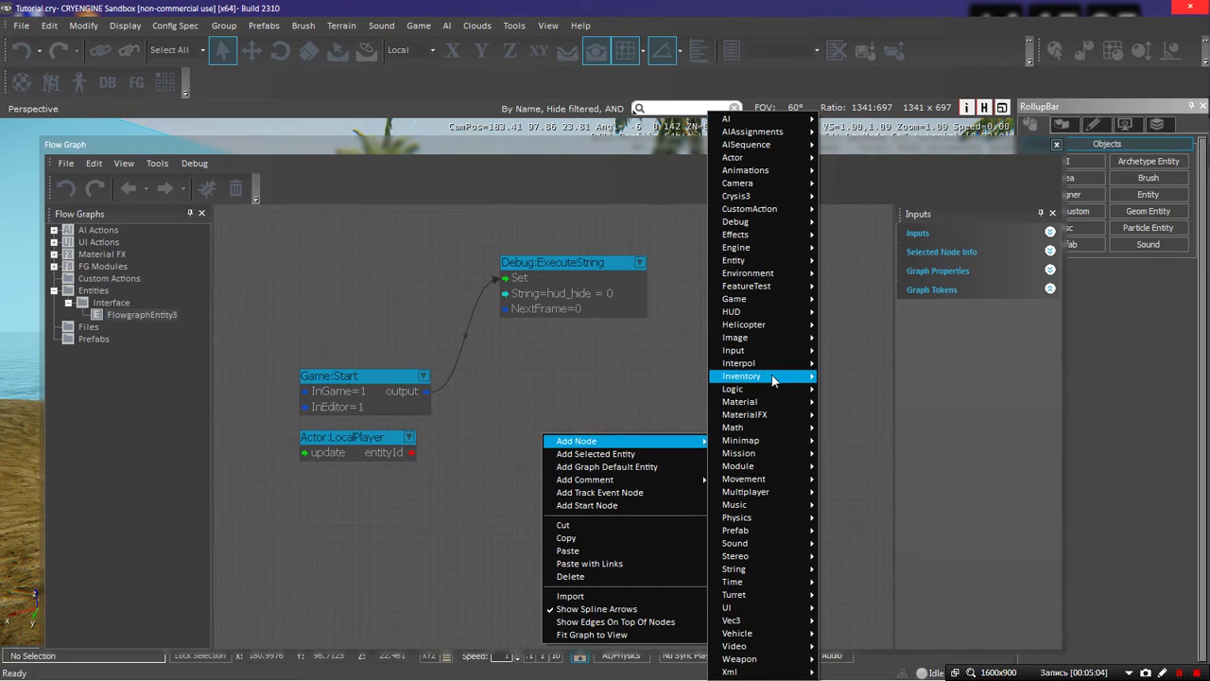
mouse_move(774, 378)
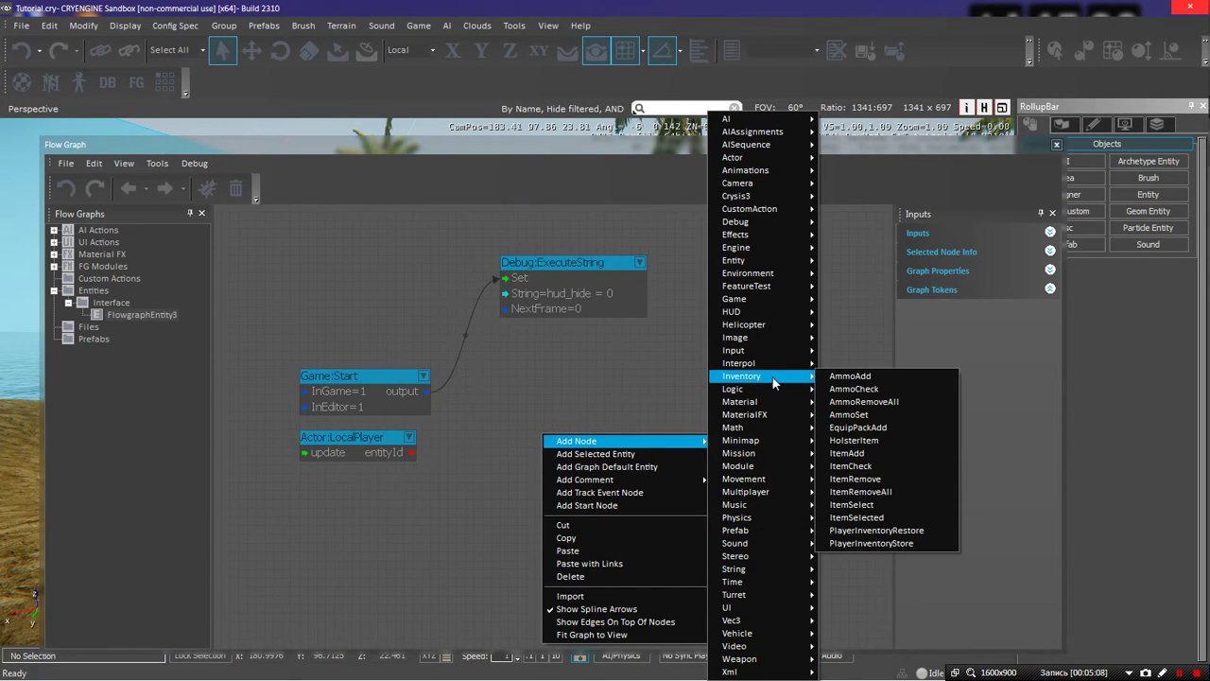
left_click(878, 402)
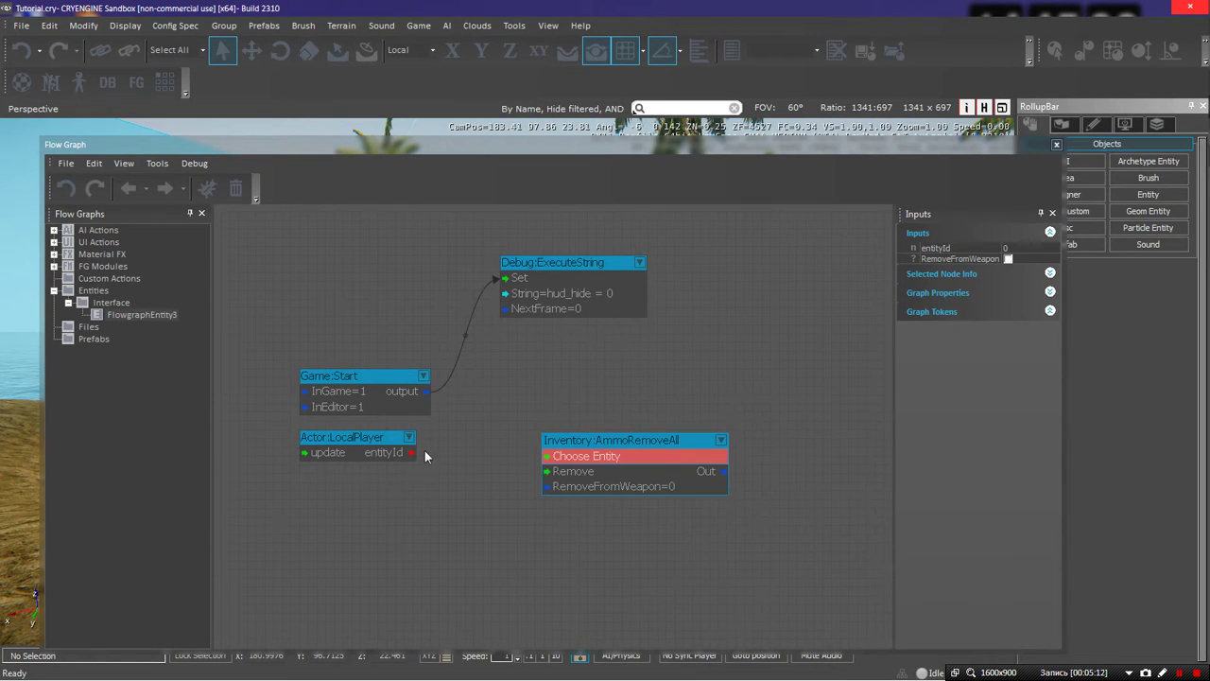
left_click_drag(412, 452, 551, 429)
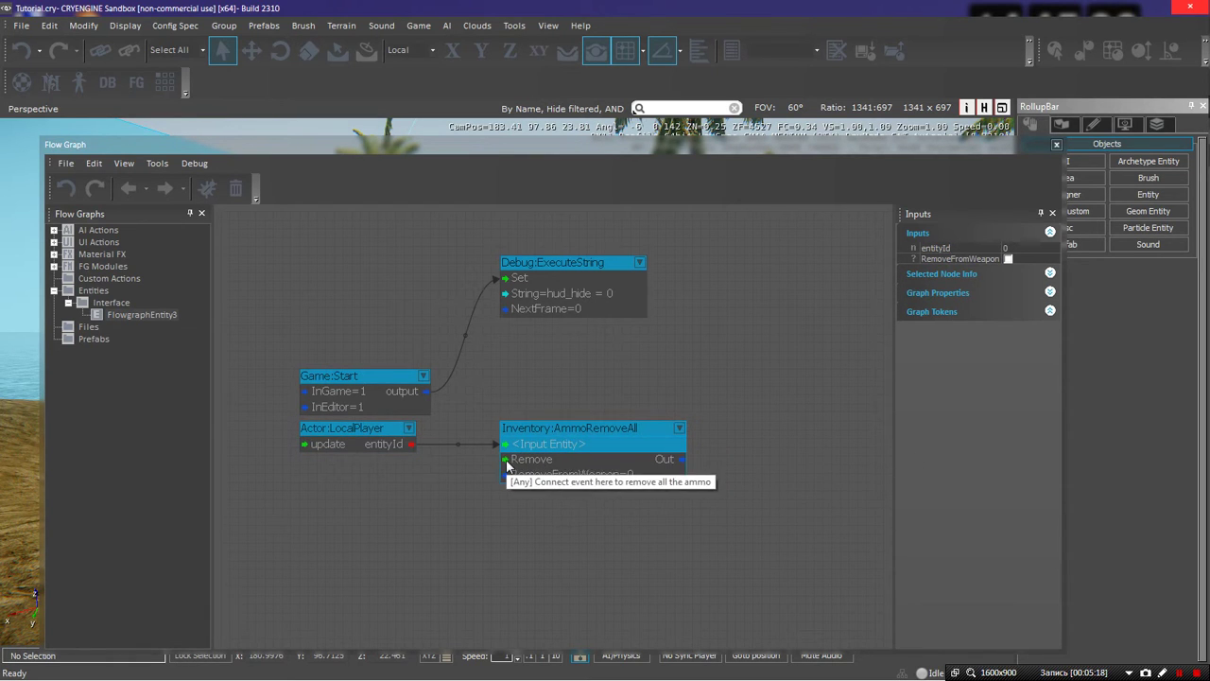
left_click_drag(428, 391, 500, 461)
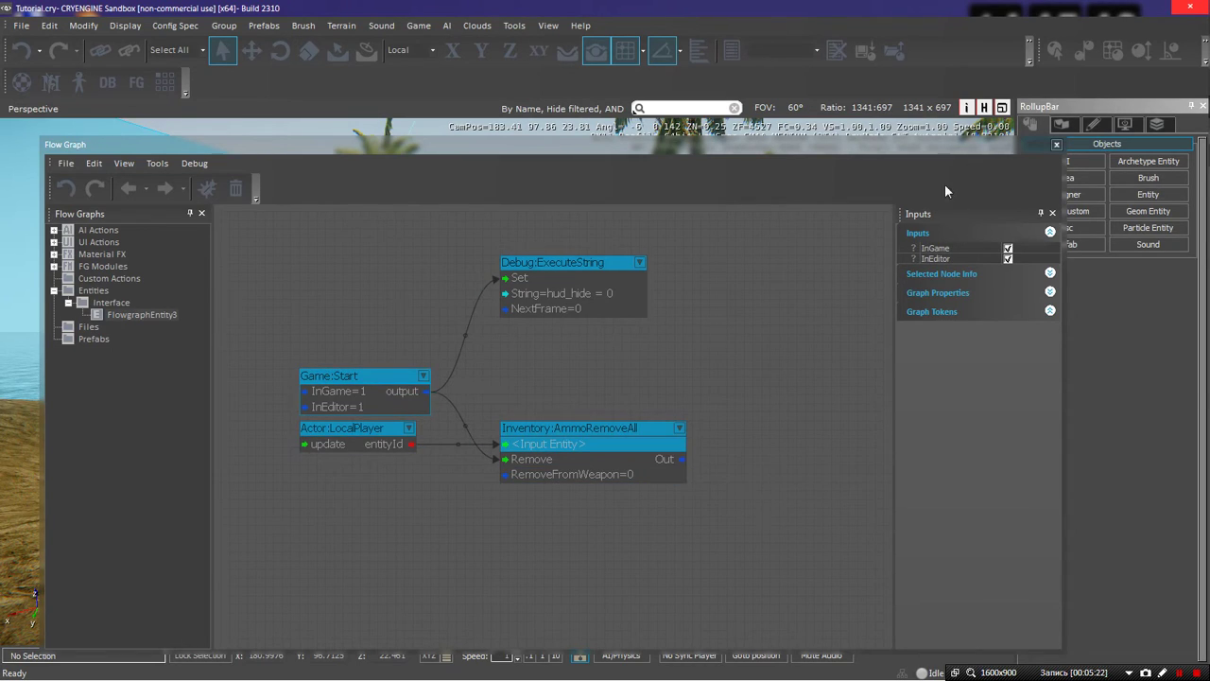
Run the level in game mode and switch weapons to check the ammo removal, then bring the flow graph back into view
left_click_drag(944, 147, 919, 655)
key("ctrl+g")
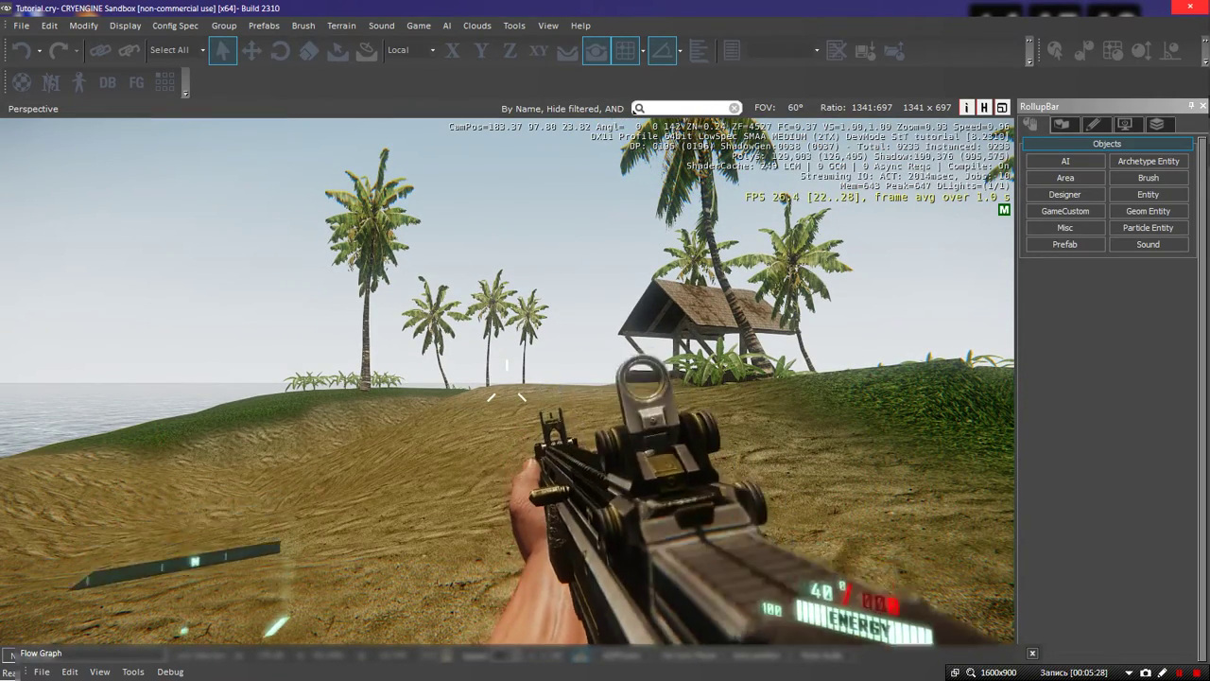
key("1")
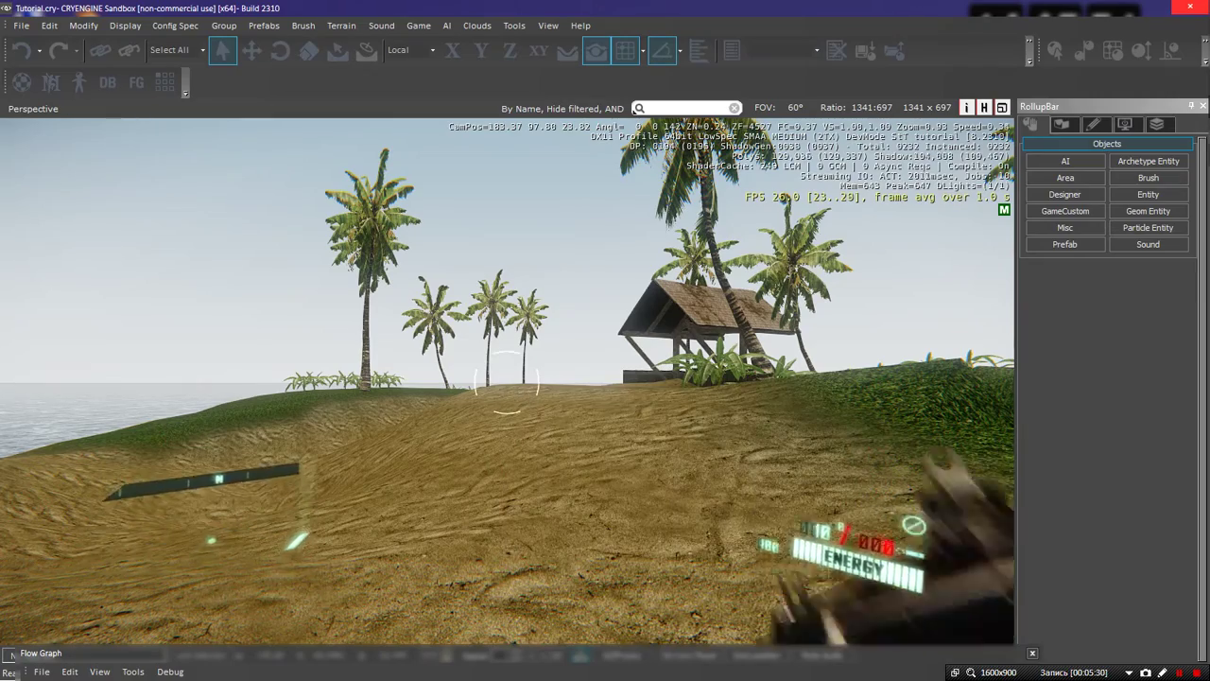
key("2")
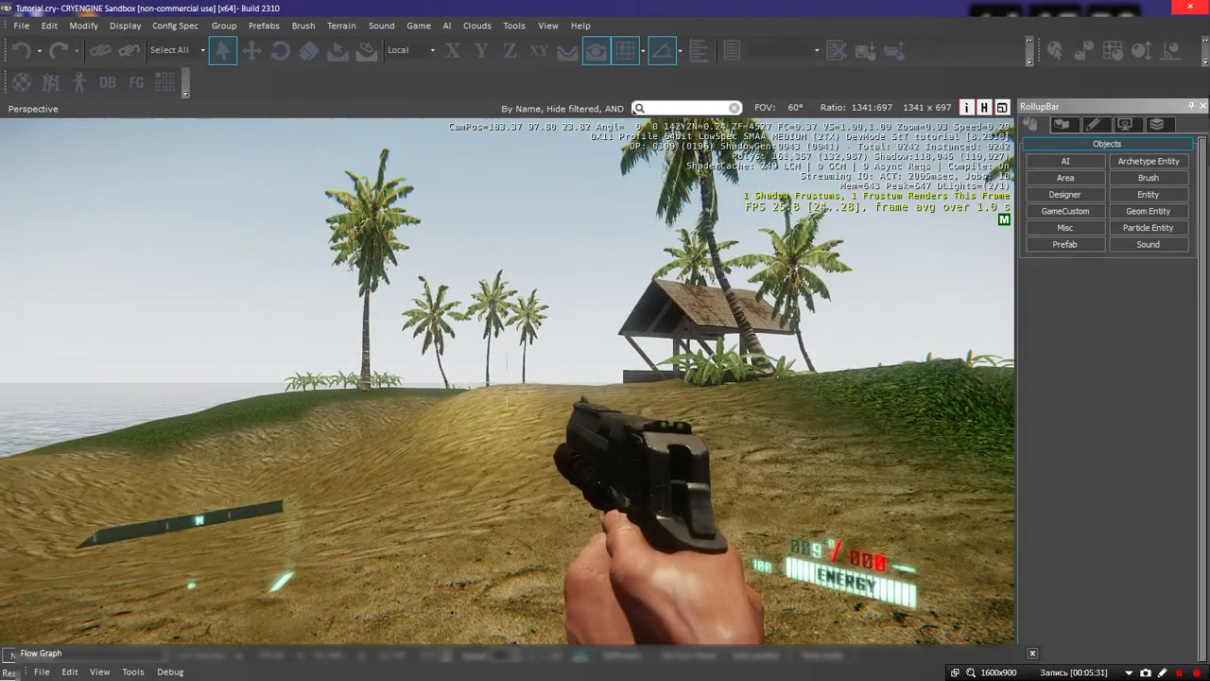
key("Escape")
left_click_drag(743, 665, 501, 143)
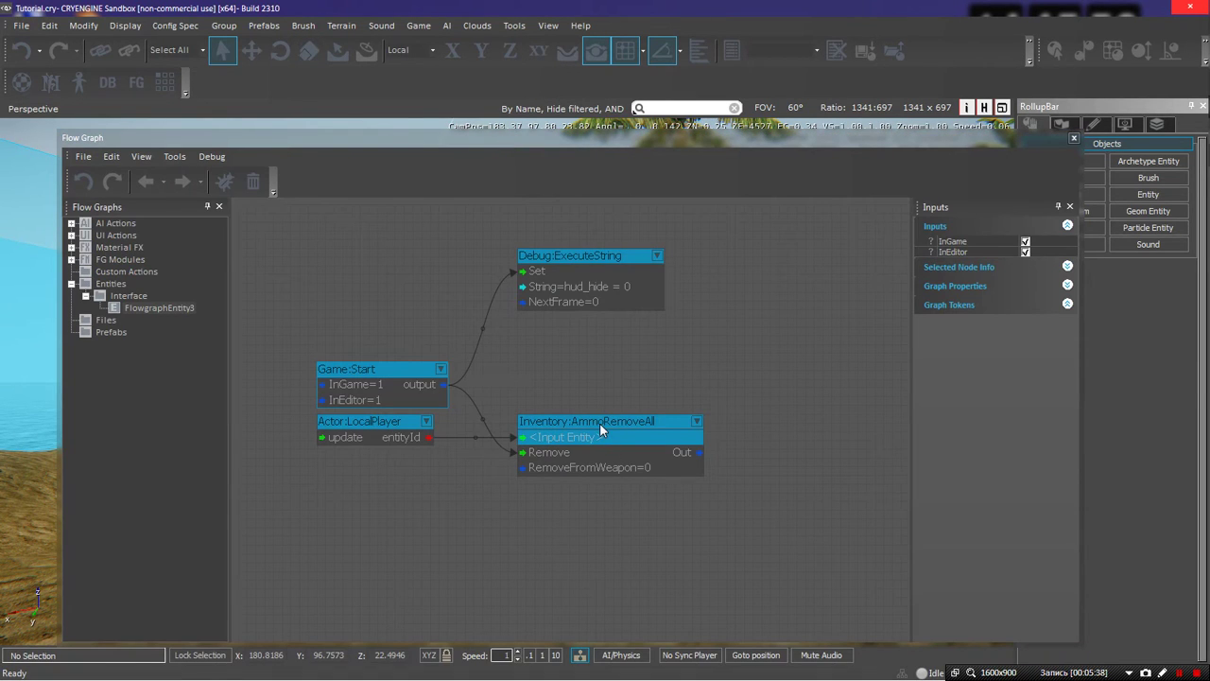
Delete the AmmoRemoveAll node from the flow graph
left_click(648, 470)
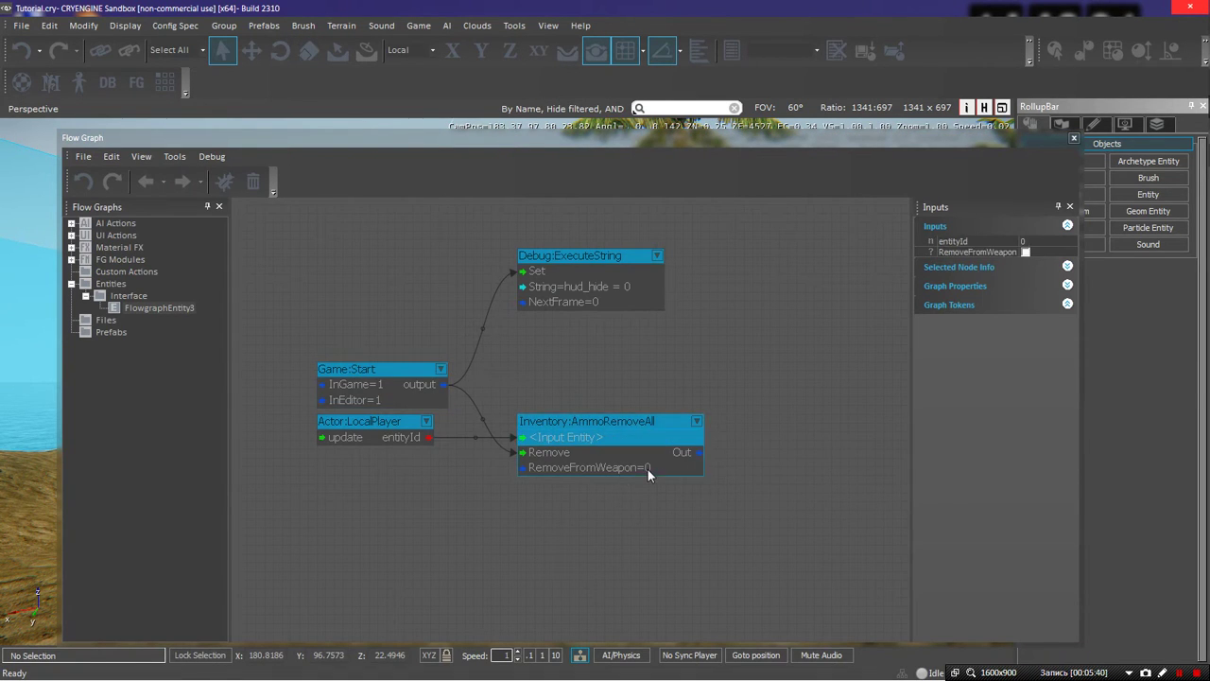
right_click(621, 413)
left_click(657, 579)
right_click(520, 416)
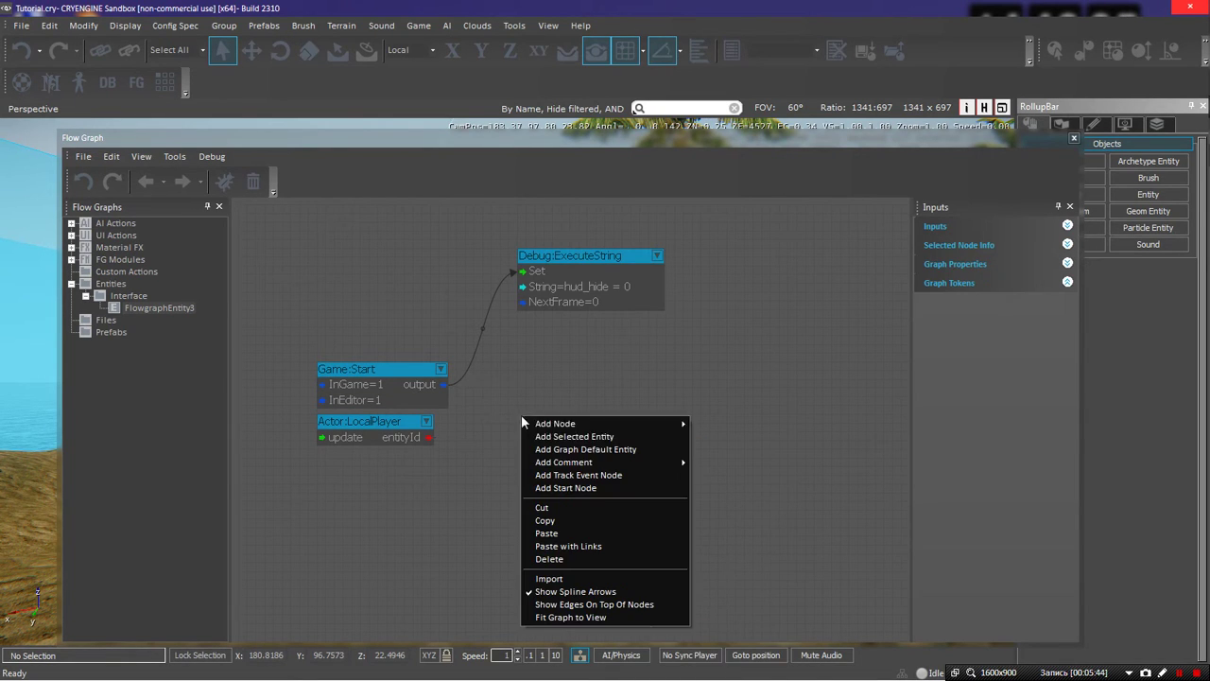
mouse_move(568, 424)
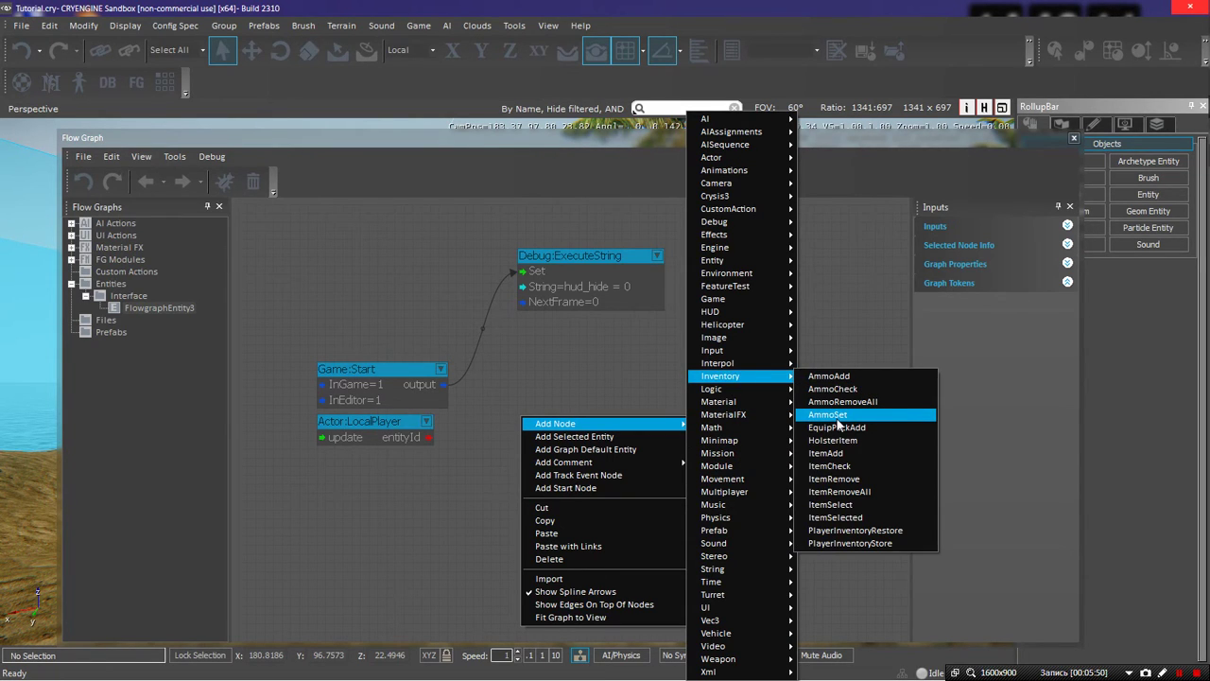
left_click(832, 415)
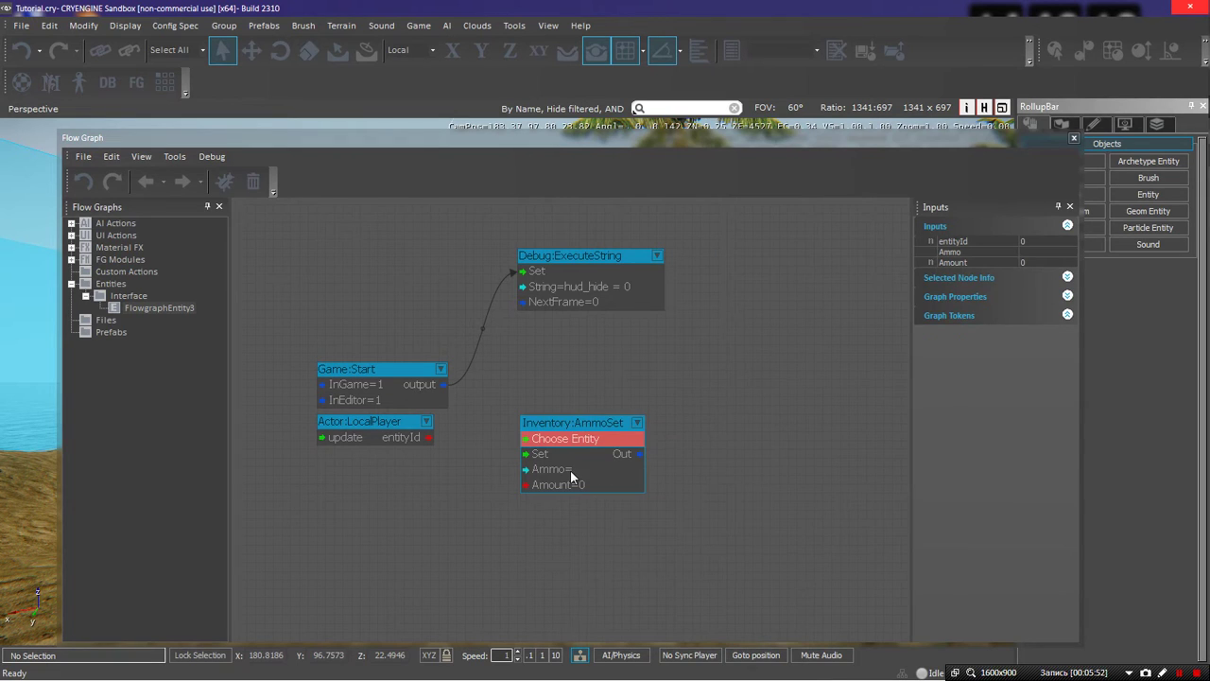
right_click(593, 420)
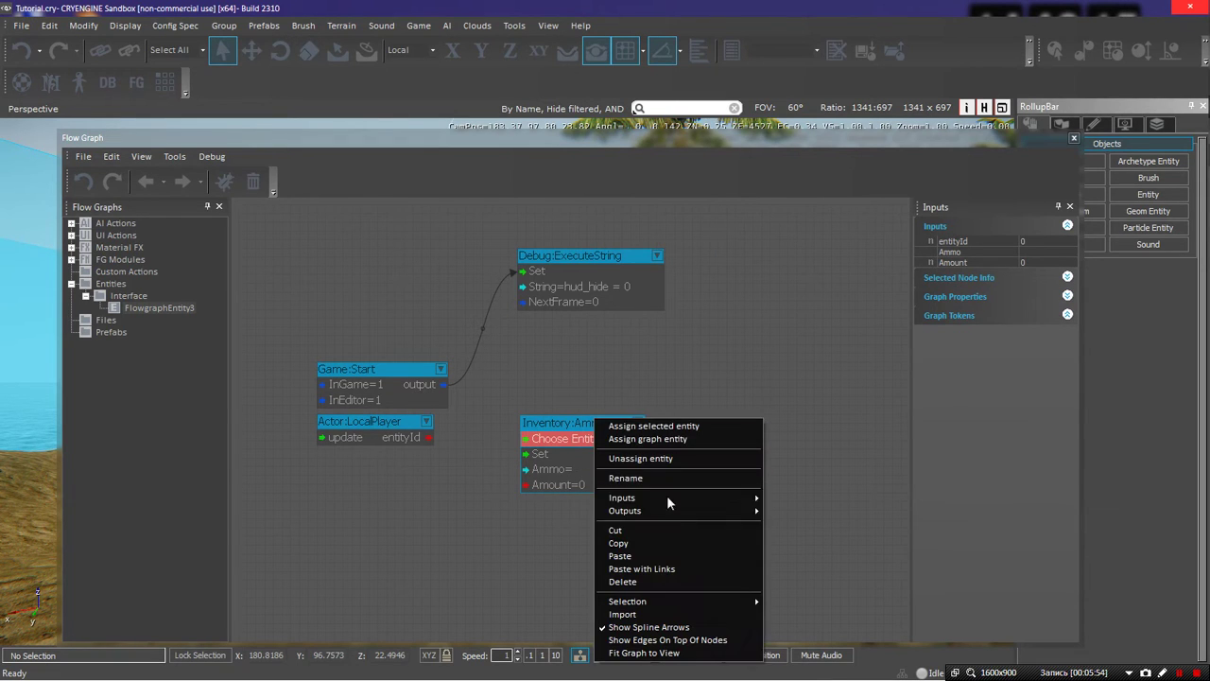
left_click(654, 581)
Add an Inventory:EquipPackAdd node below the ExecuteString node, beside LocalPlayer
right_click(537, 422)
mouse_move(605, 428)
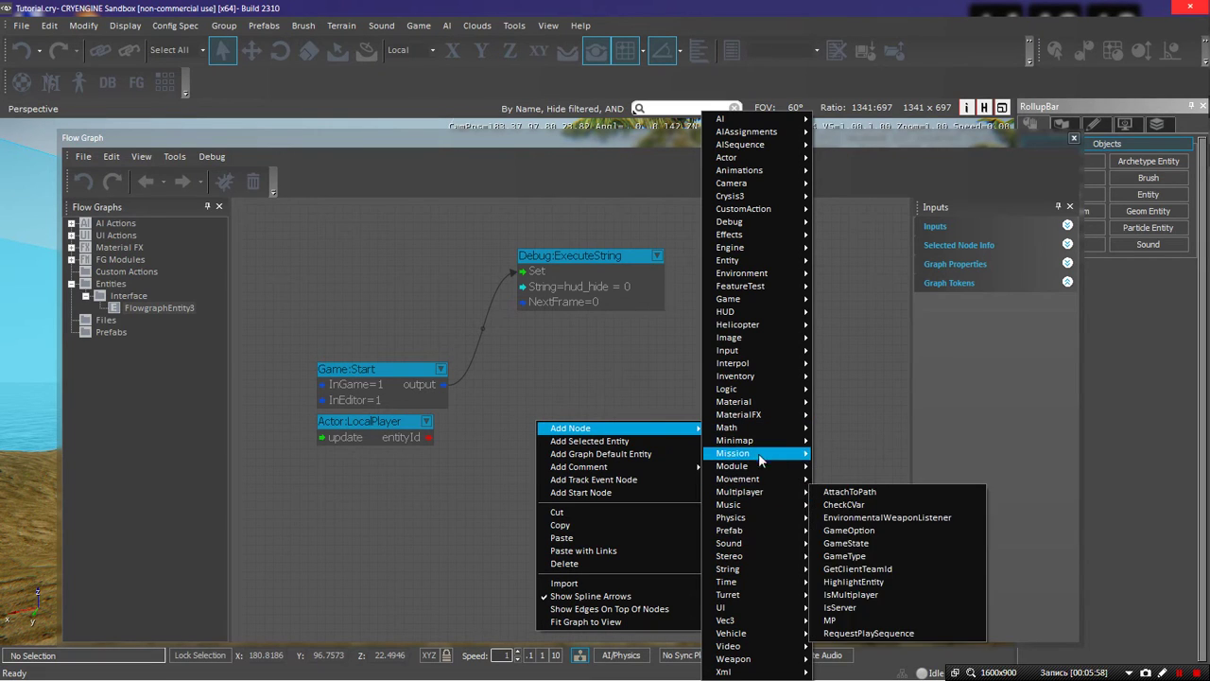
mouse_move(759, 377)
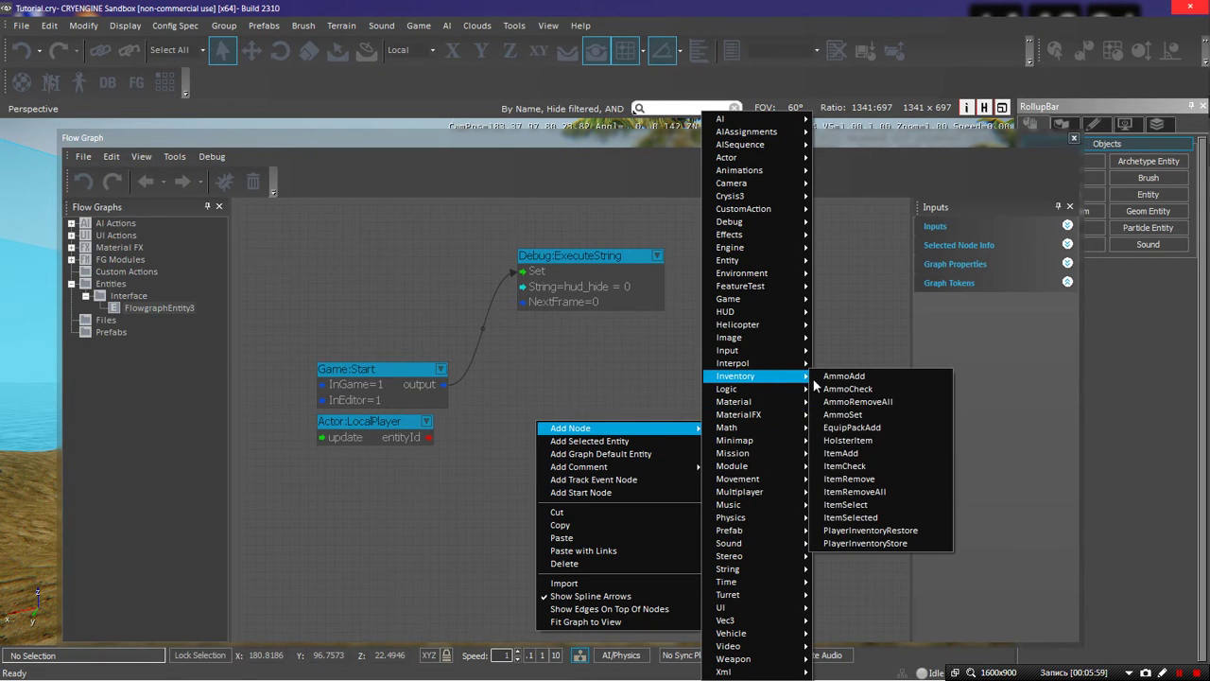
left_click(857, 429)
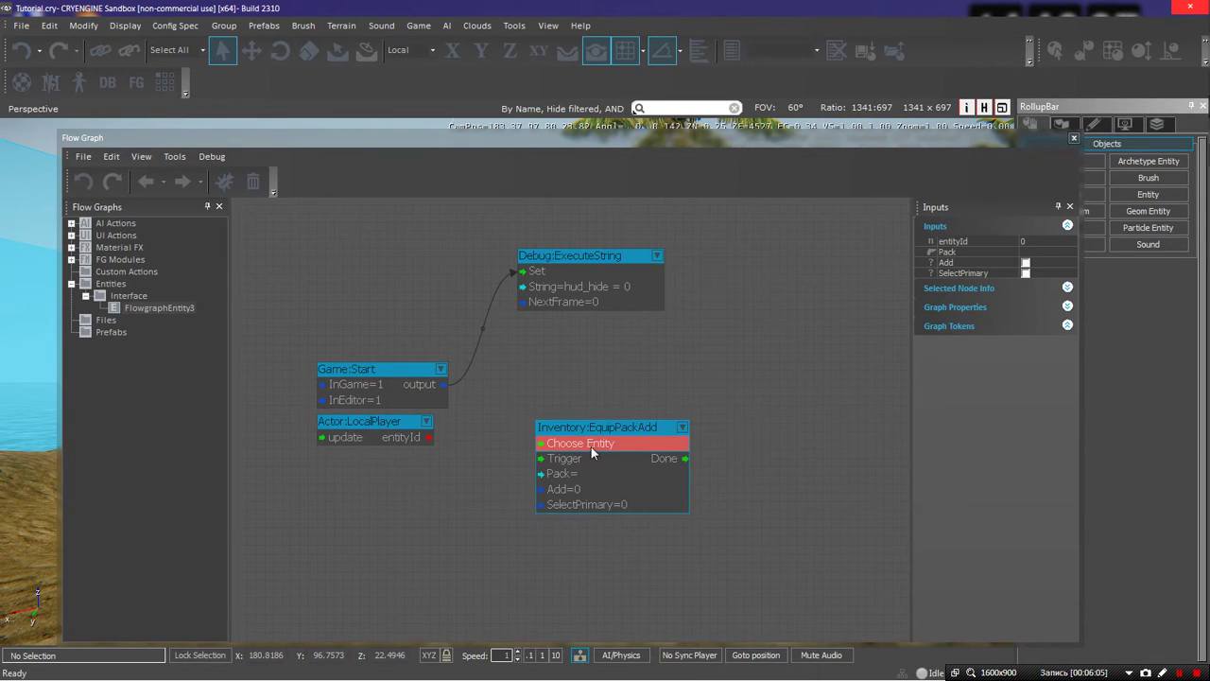
left_click(768, 435)
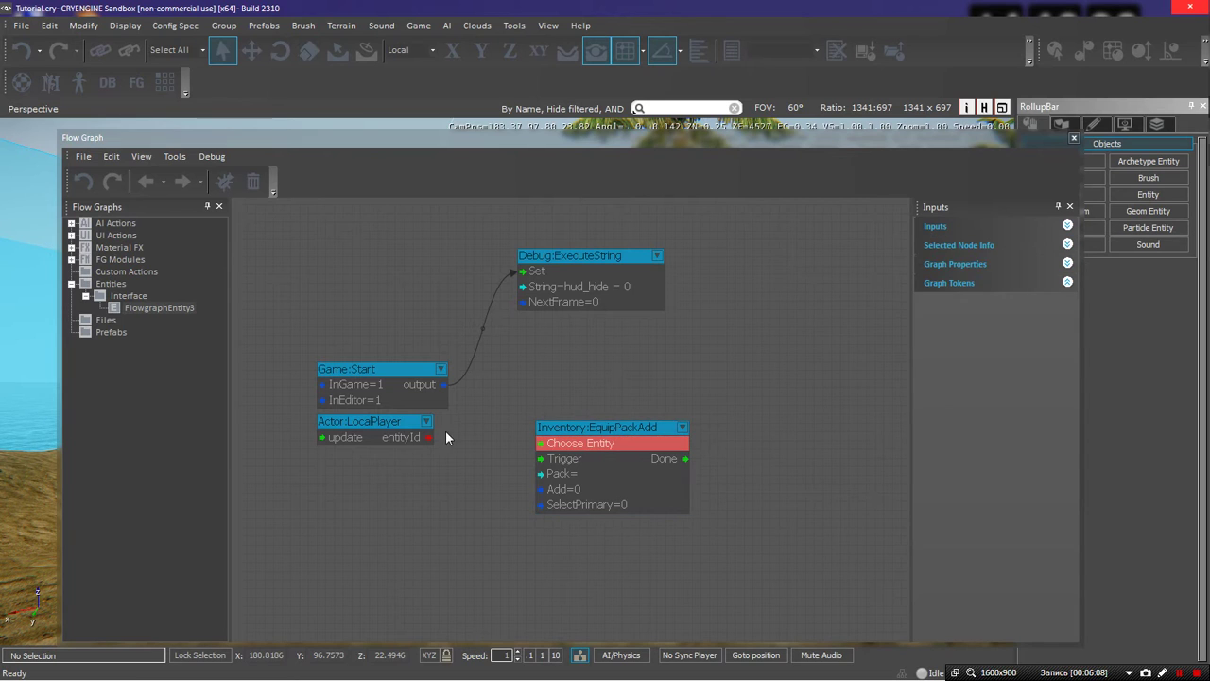
Open the equipment pack editor from the EquipPackAdd node's Pack input and look over the available equipment for the Empty pack
left_click(580, 477)
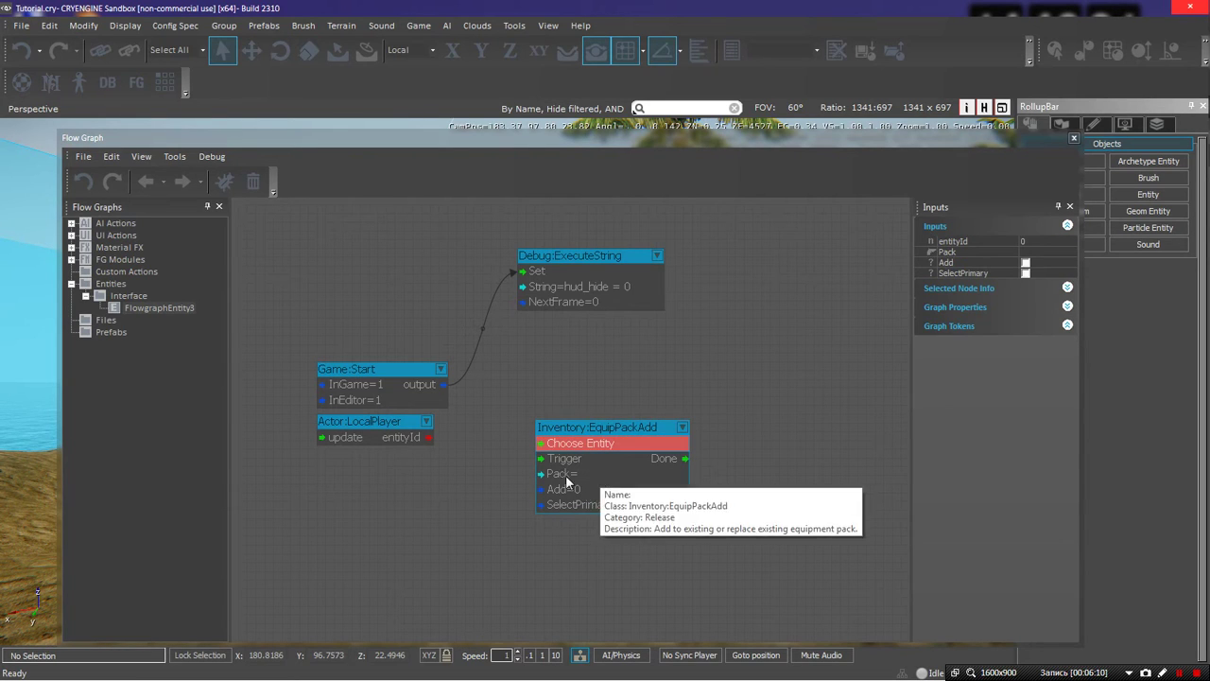
double_click(576, 474)
left_click(687, 473)
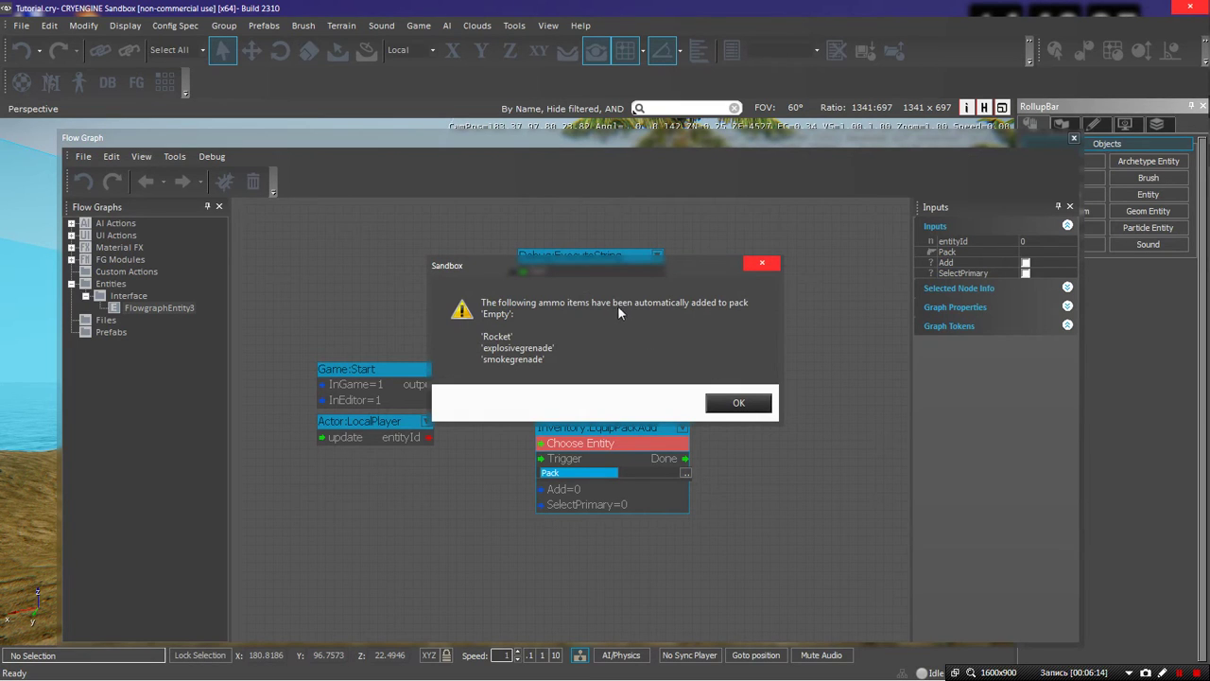
left_click(739, 403)
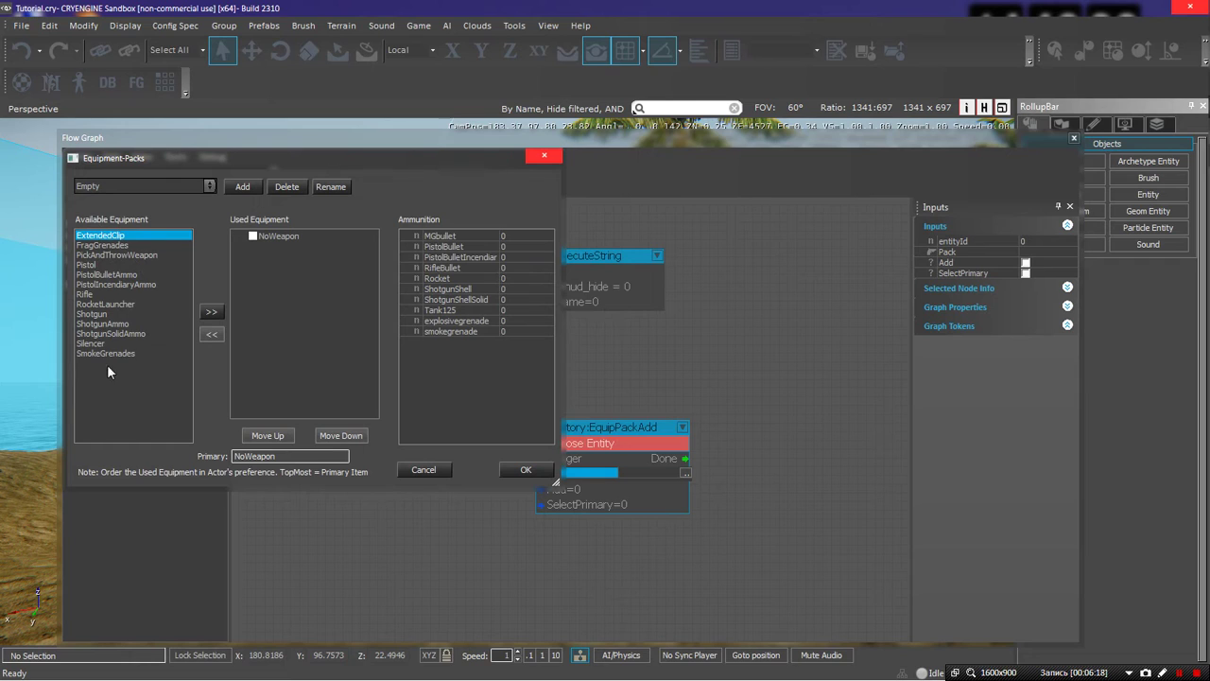
left_click(90, 344)
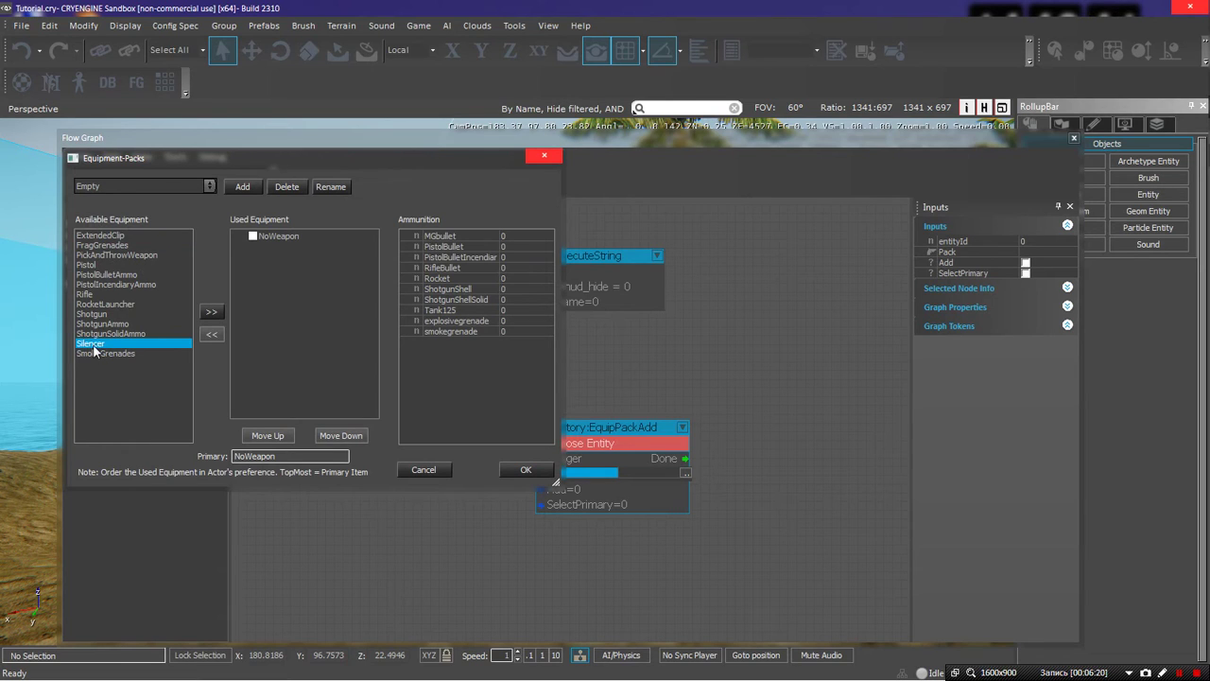
left_click(106, 234)
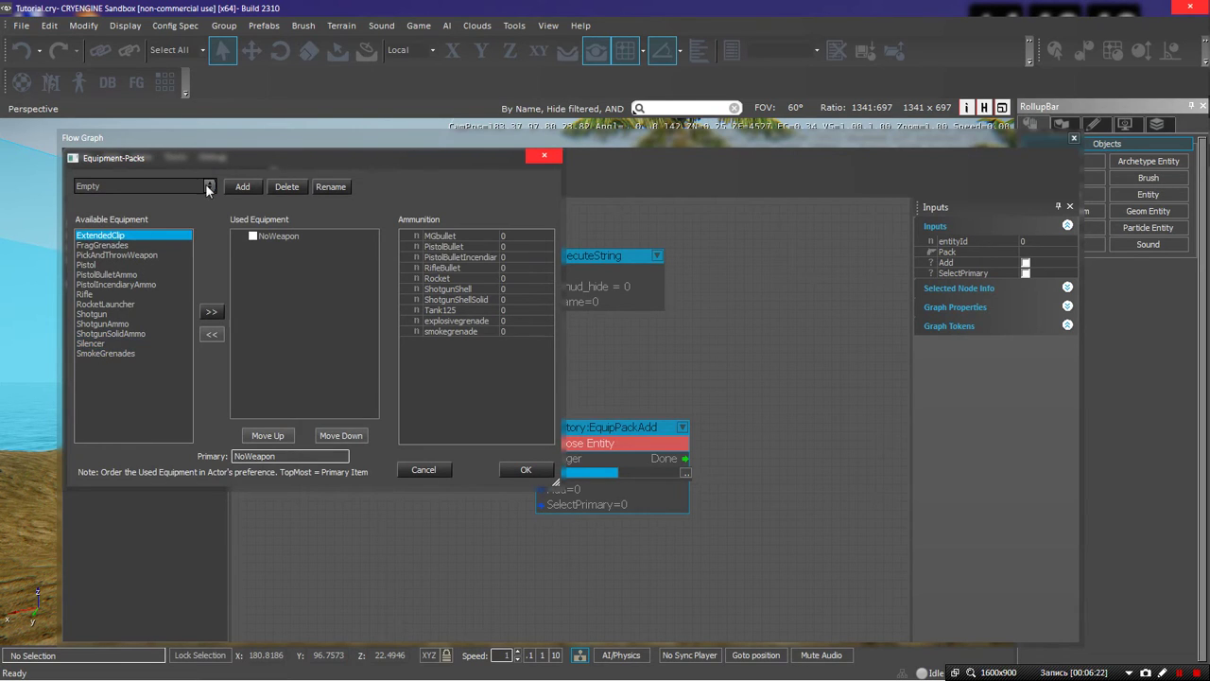
Switch to the Player_Default equipment pack and inspect the Rifle's attachment group and the available equipment
left_click(210, 187)
left_click(162, 210)
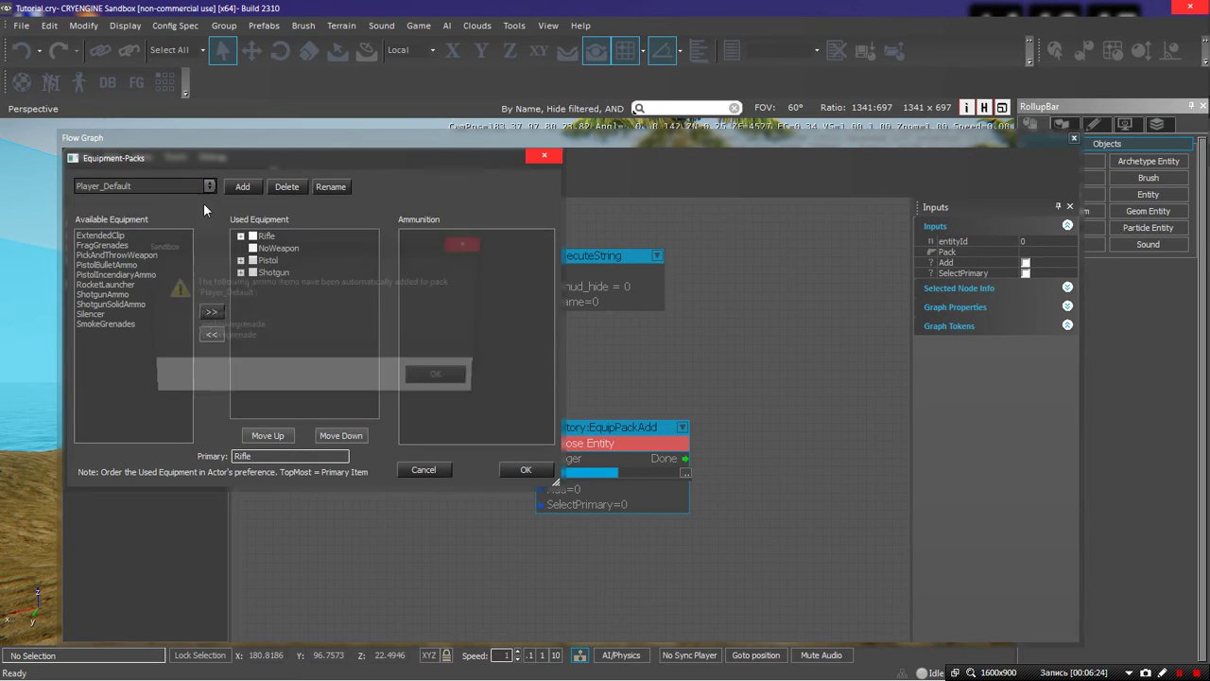
left_click(447, 381)
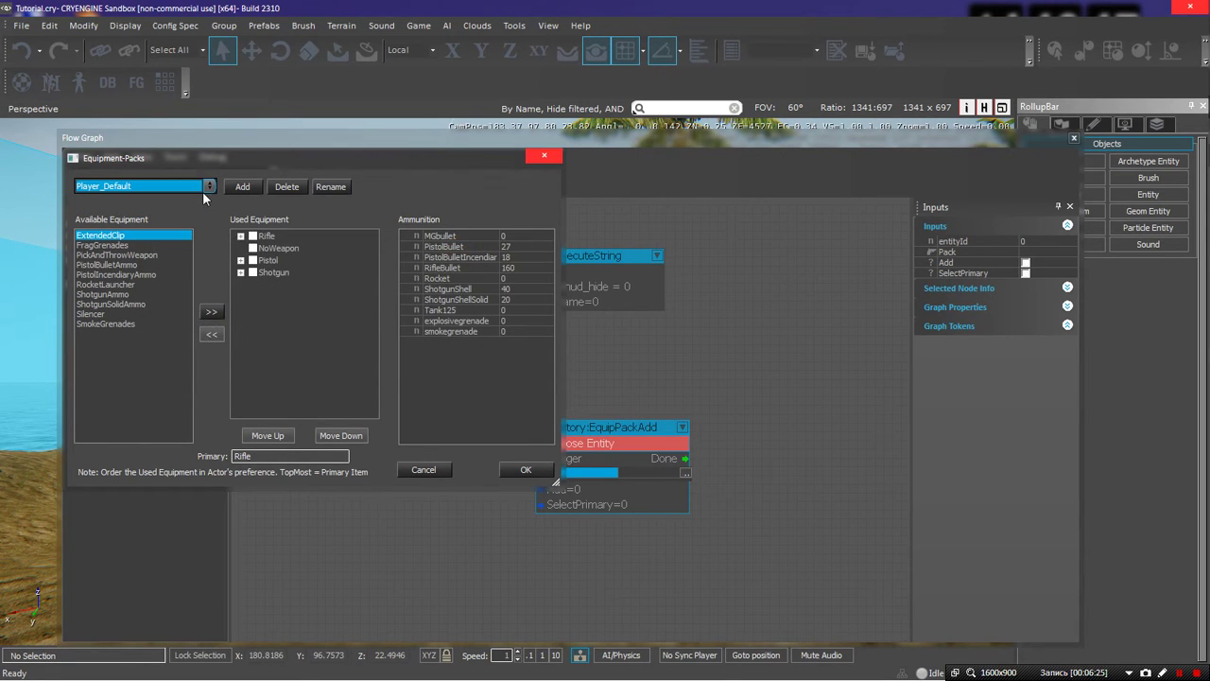
left_click(242, 235)
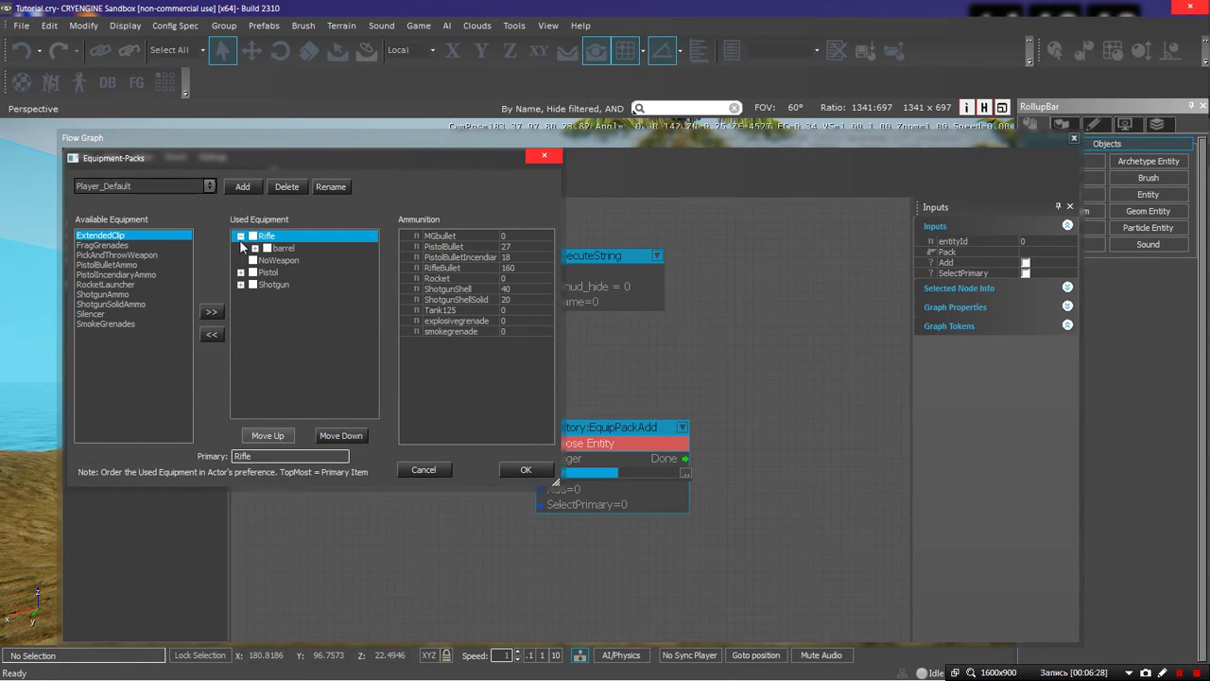
left_click(241, 236)
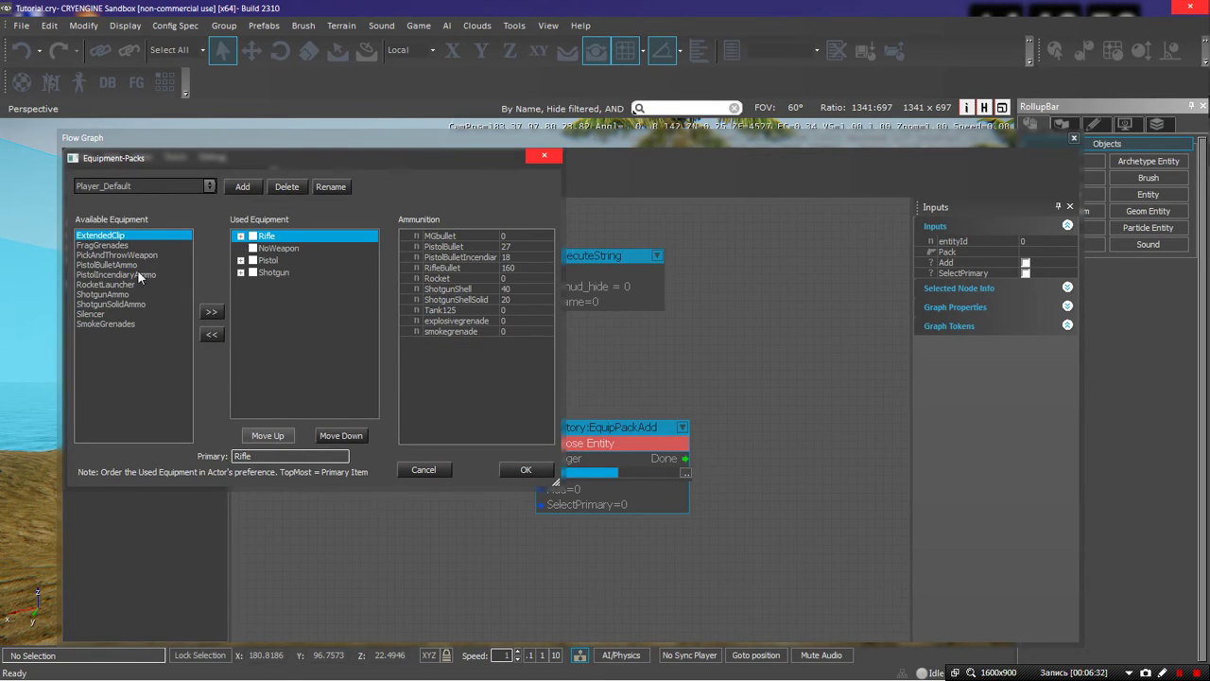
left_click(90, 254)
left_click(104, 265)
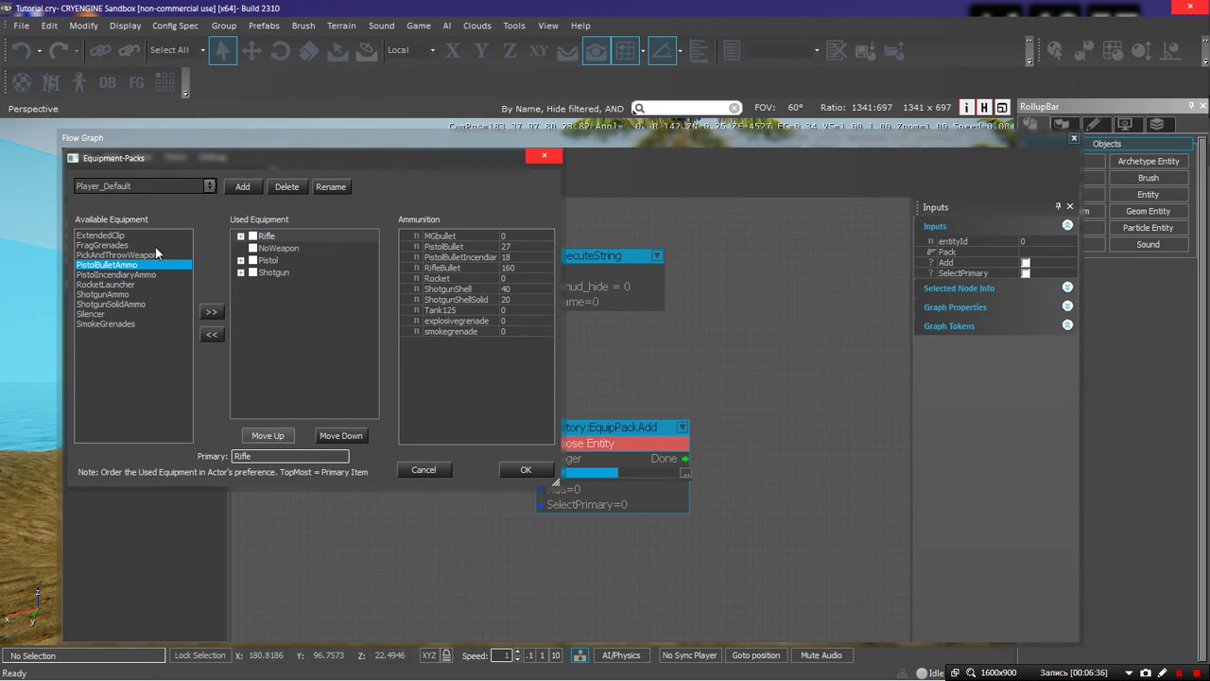
left_click(127, 237)
Inspect the ammo and bottom attachment groups of the Shotgun and Pistol in the used equipment of the Player_Default pack
left_click(232, 274)
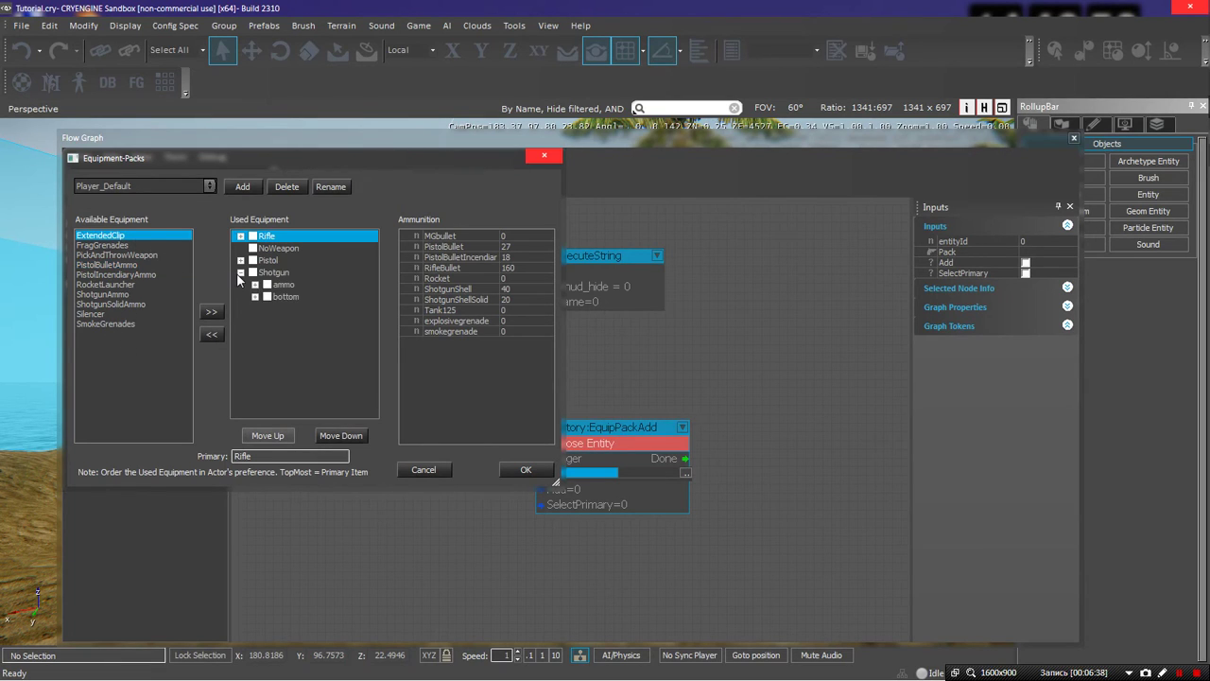
left_click(240, 260)
left_click(254, 284)
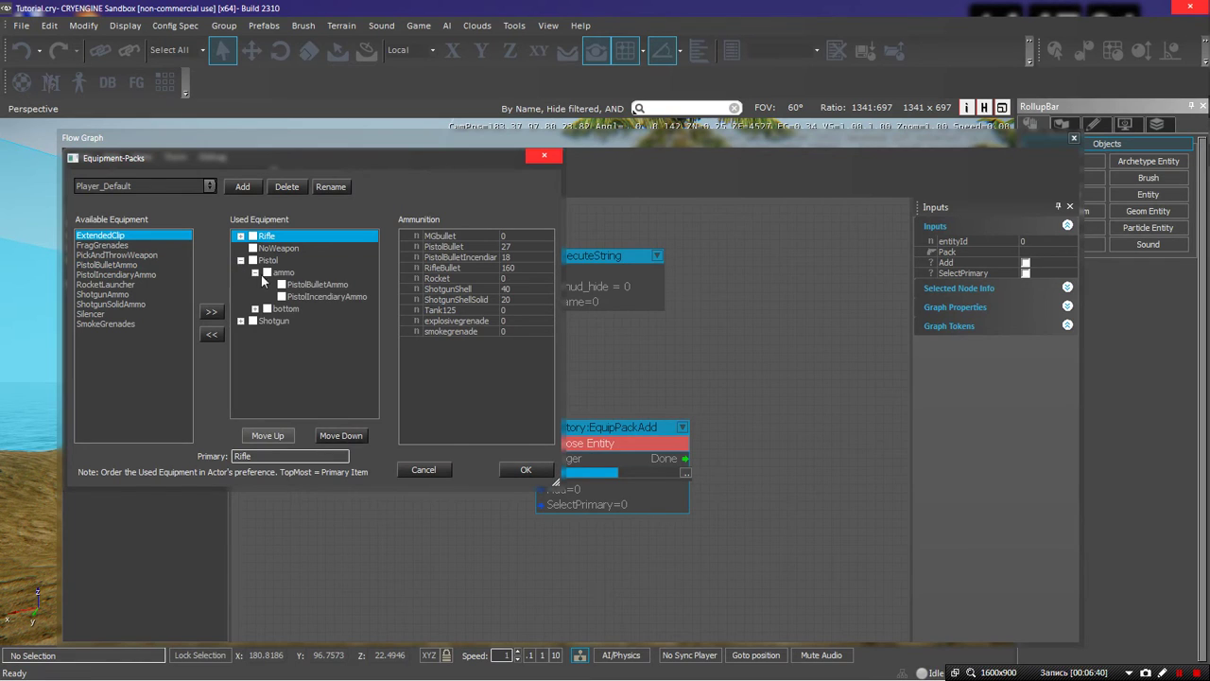
left_click(254, 283)
left_click(254, 284)
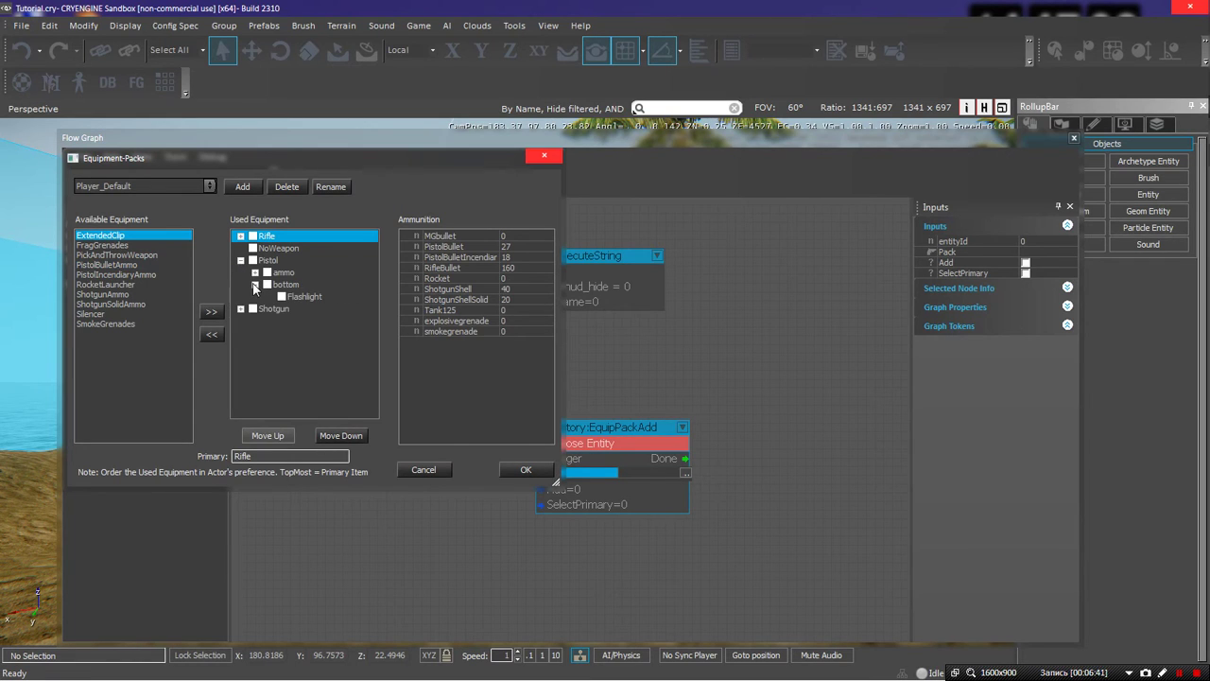
left_click(254, 284)
left_click(254, 284)
left_click(293, 296)
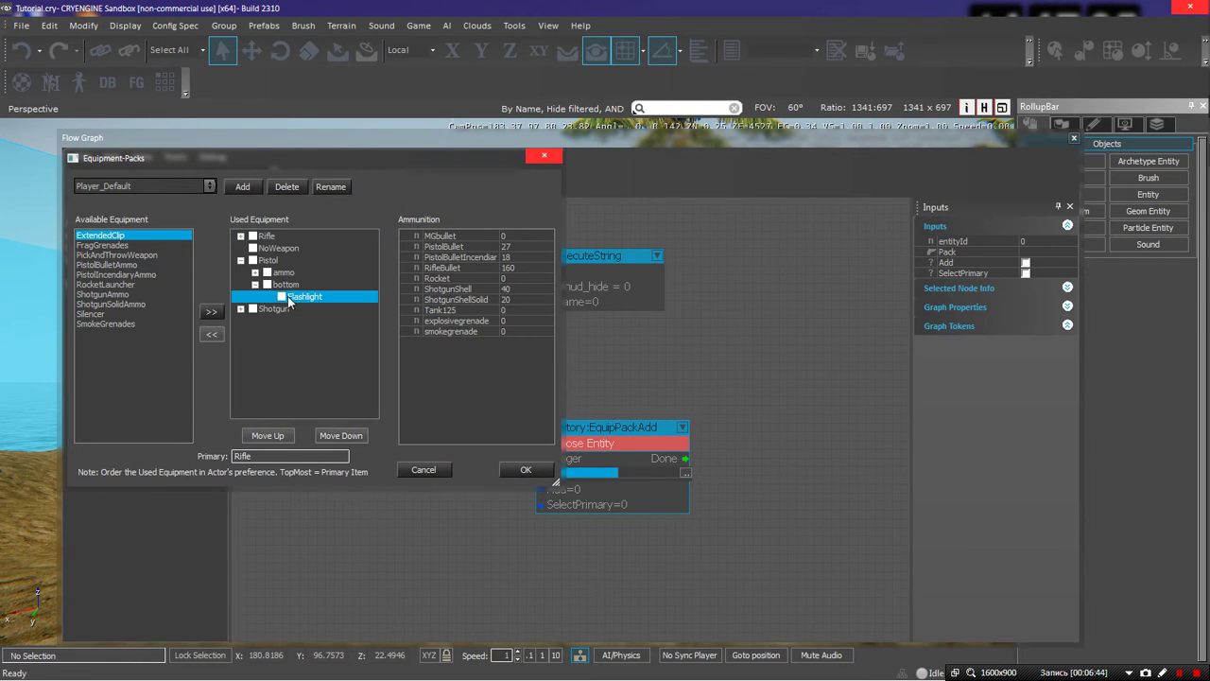
left_click(240, 260)
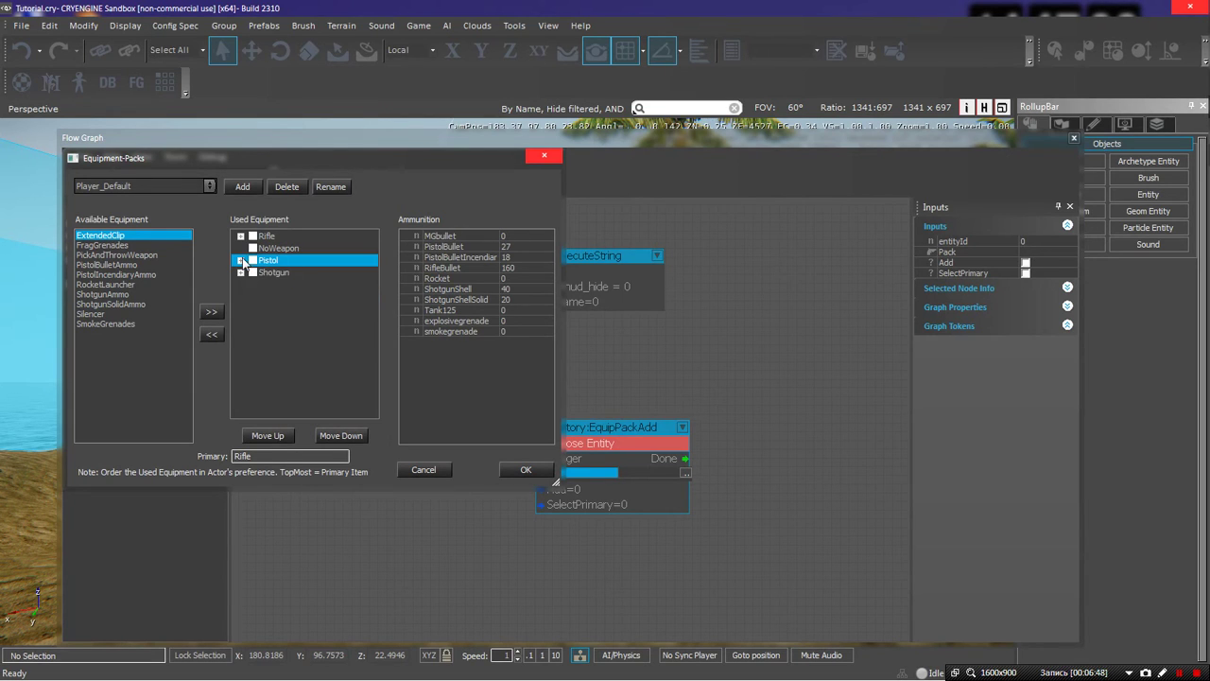
Close the equipment pack editor and delete the Inventory:EquipPackAdd node from the flow graph
left_click(542, 157)
right_click(623, 428)
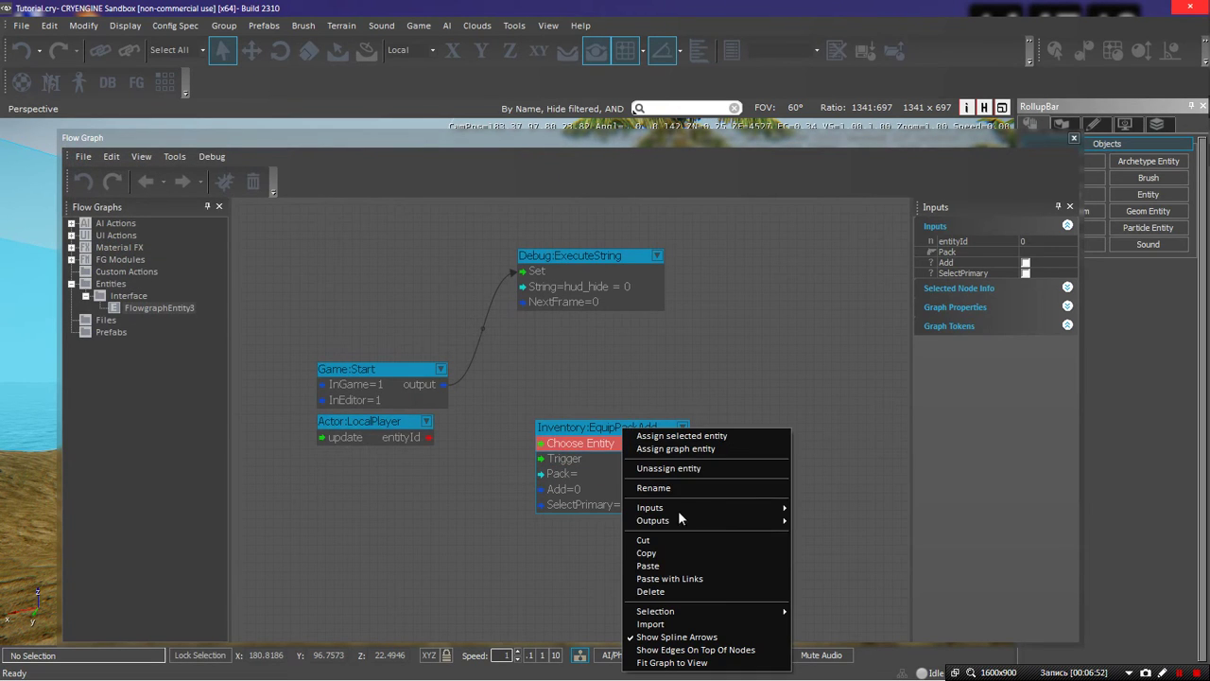
left_click(650, 591)
Add an Inventory:ItemRemoveAll node beside LocalPlayer, connecting the entityId to its entity input and the Game:Start output to Activate
right_click(532, 435)
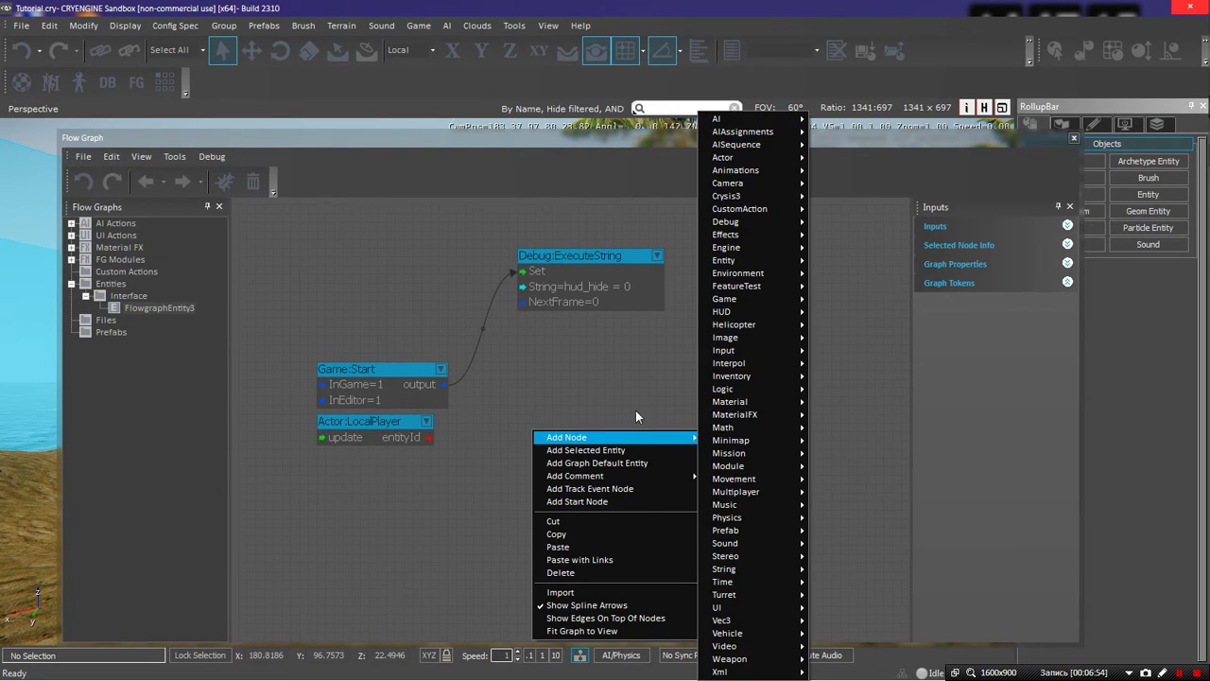
mouse_move(652, 439)
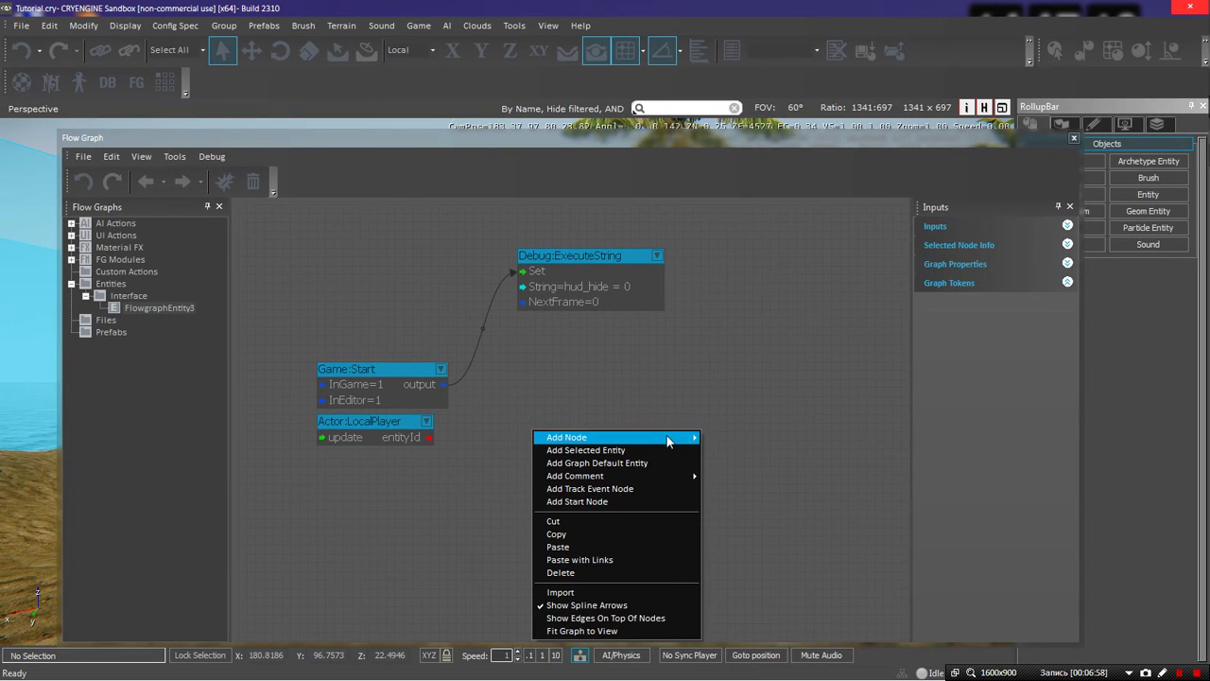
mouse_move(758, 377)
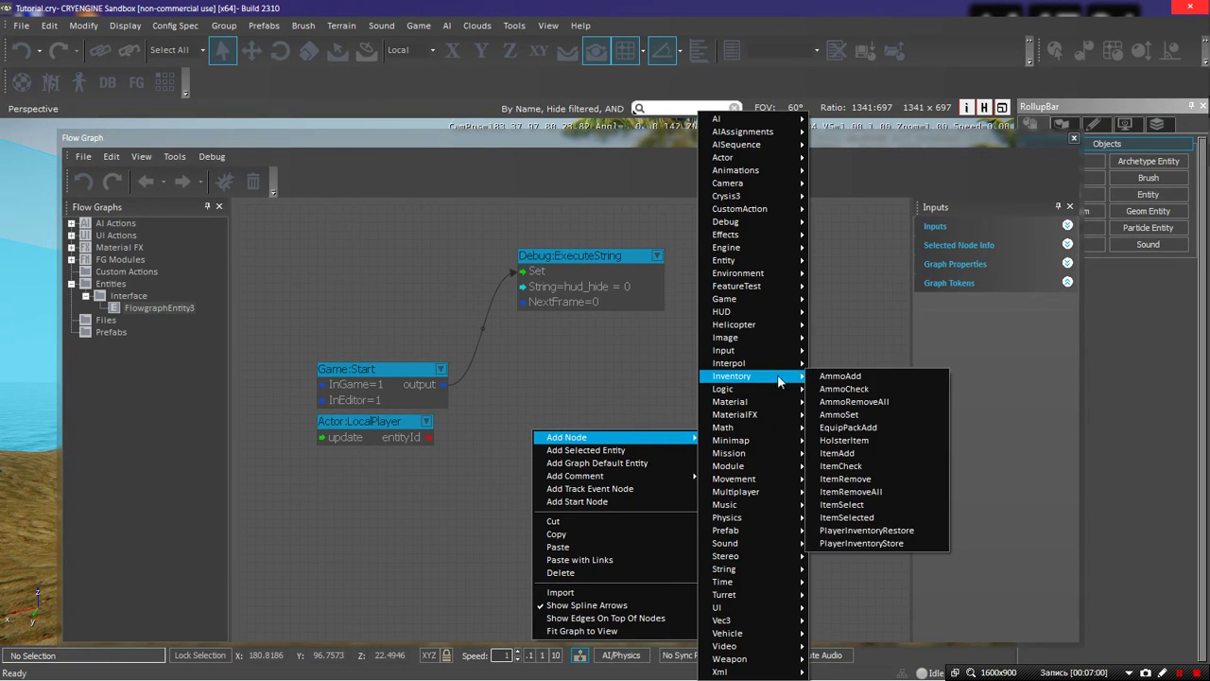
left_click(878, 493)
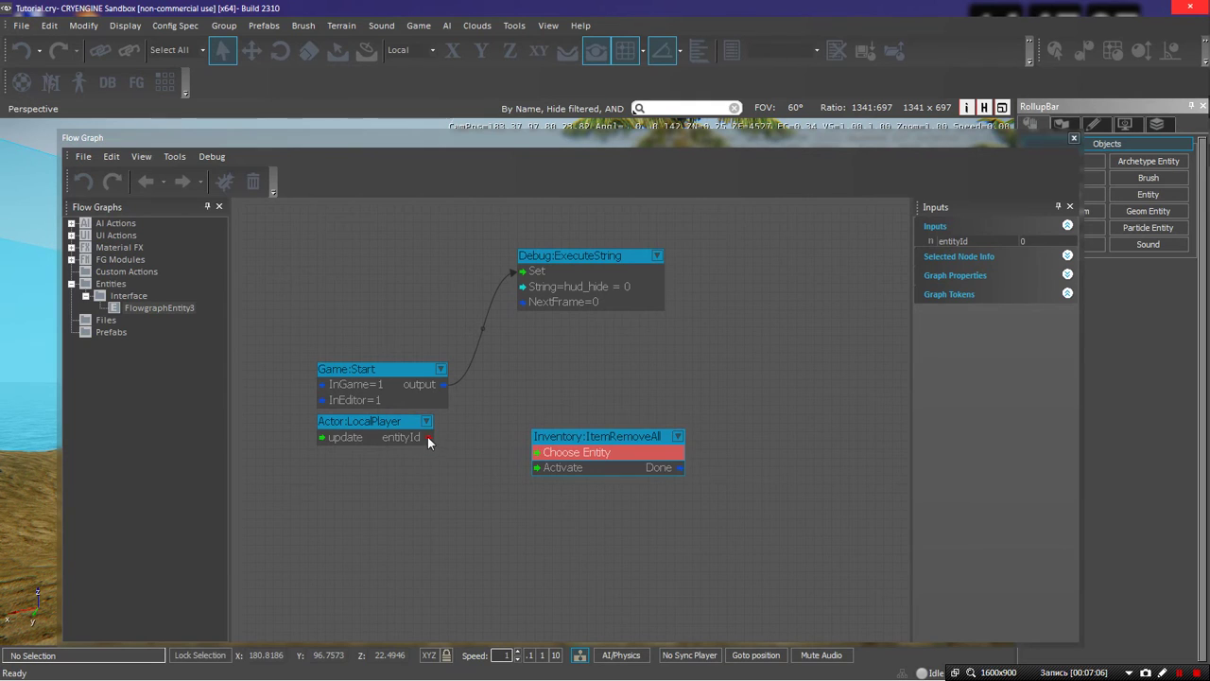
left_click_drag(428, 437, 537, 446)
left_click_drag(443, 385, 521, 456)
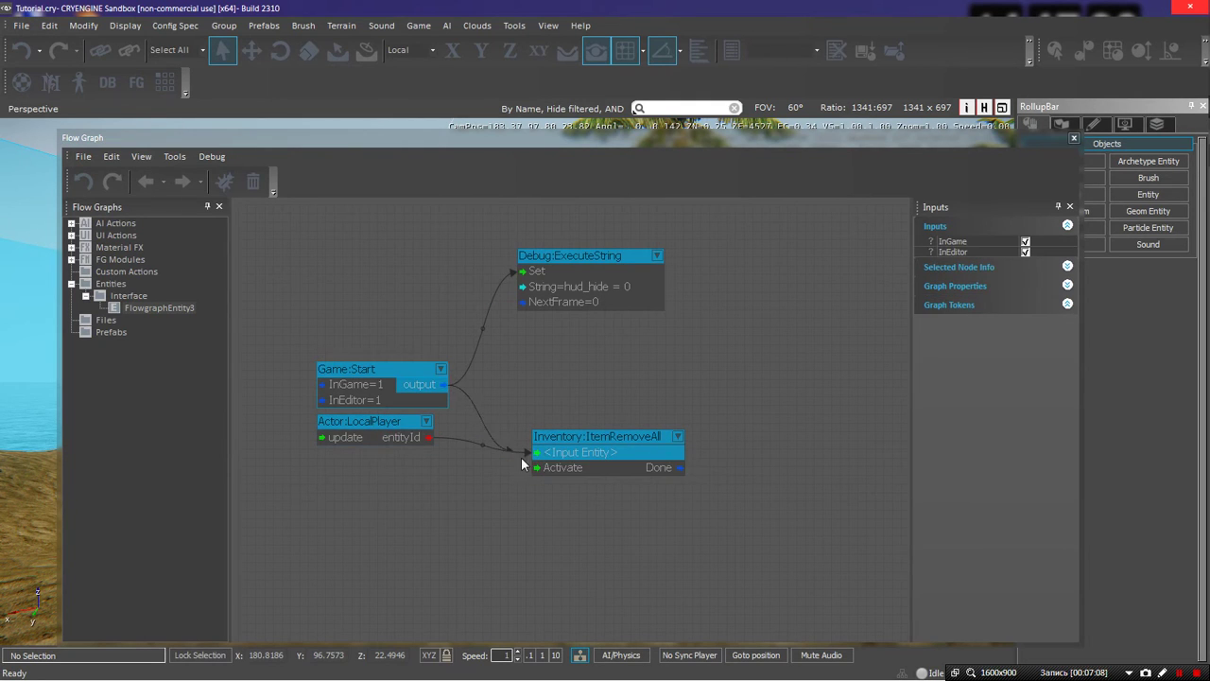
left_click_drag(593, 435, 577, 420)
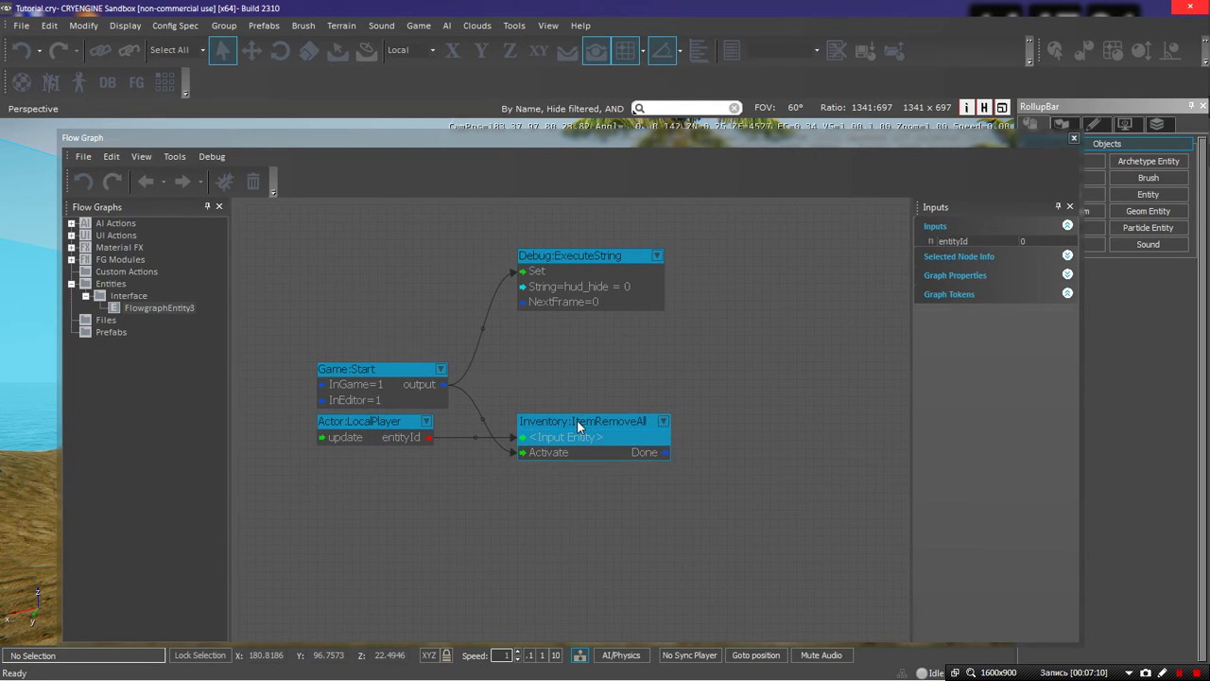
Add an Inventory:ItemRemove node below ItemRemoveAll and view the choices for its Item input without selecting one
right_click(599, 273)
mouse_move(648, 285)
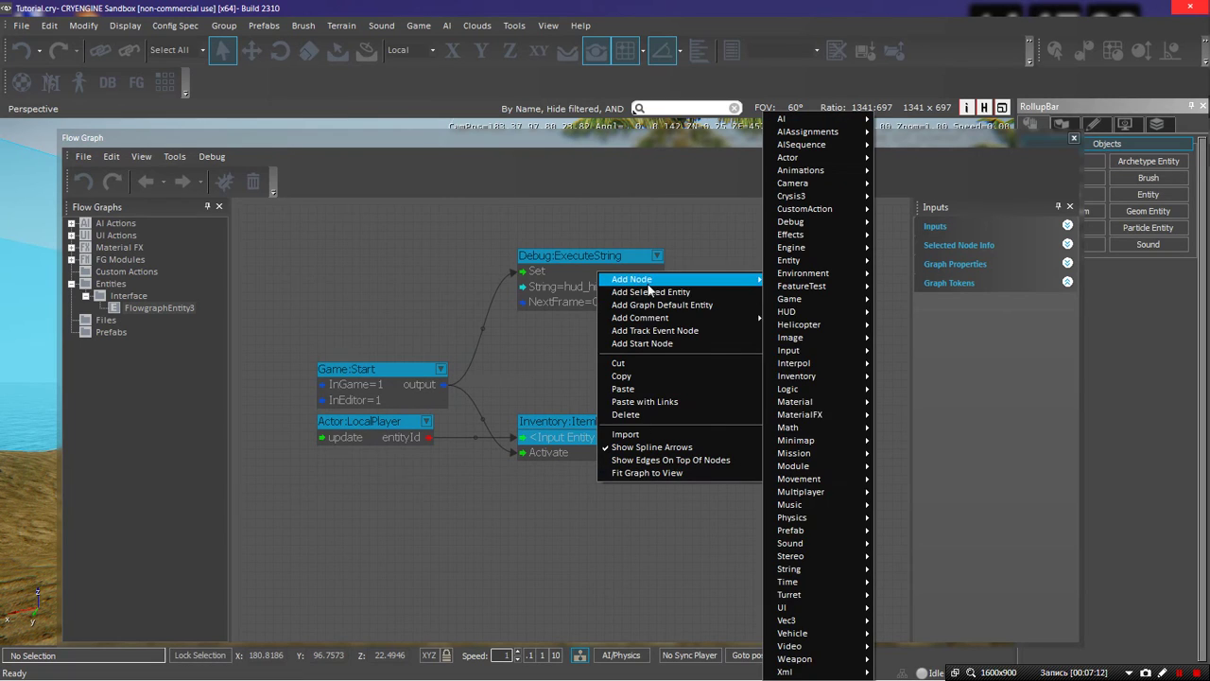
mouse_move(818, 388)
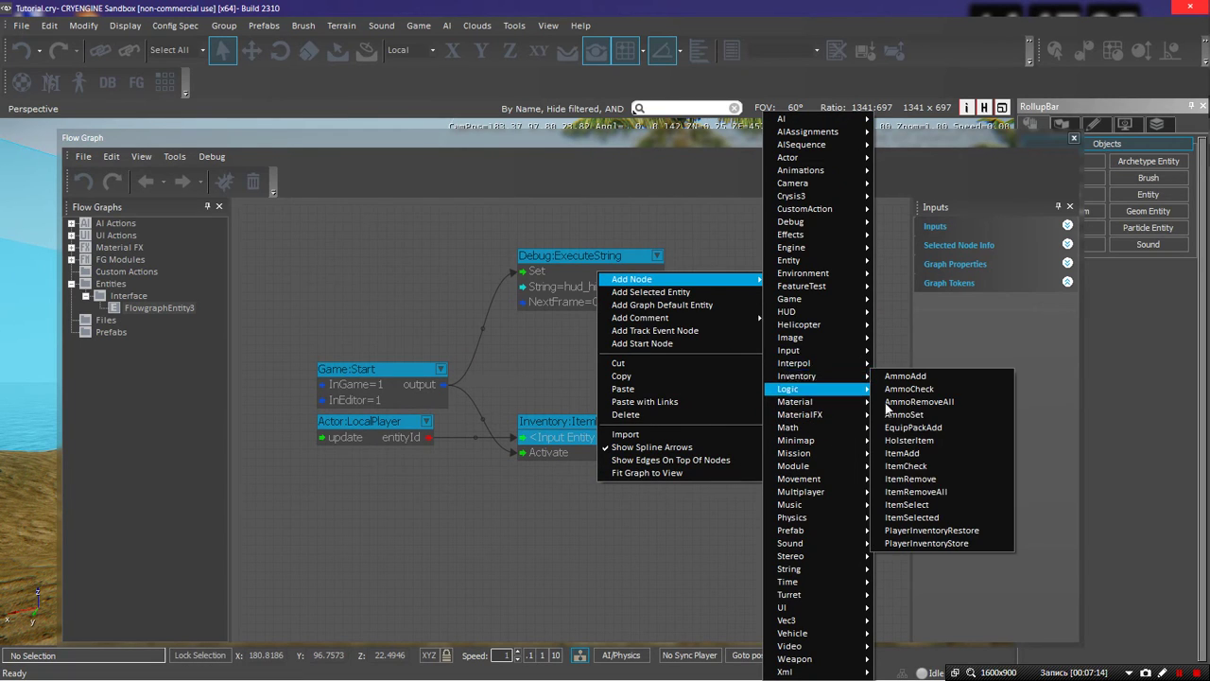
left_click(943, 479)
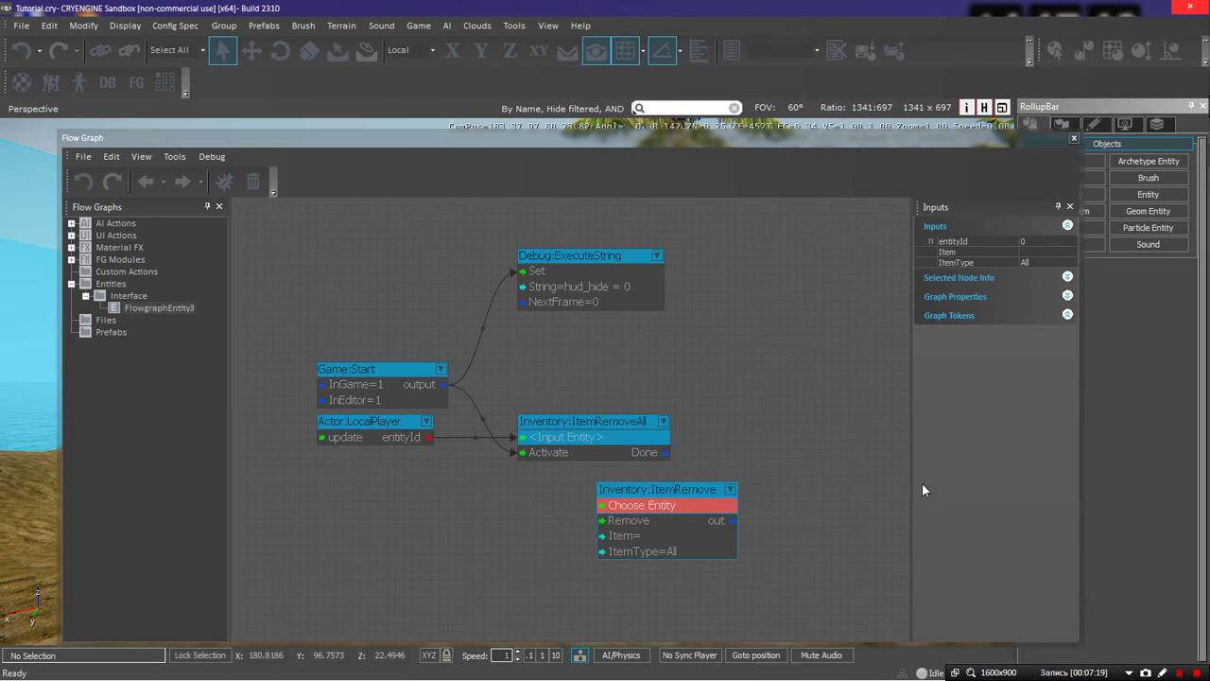
double_click(641, 535)
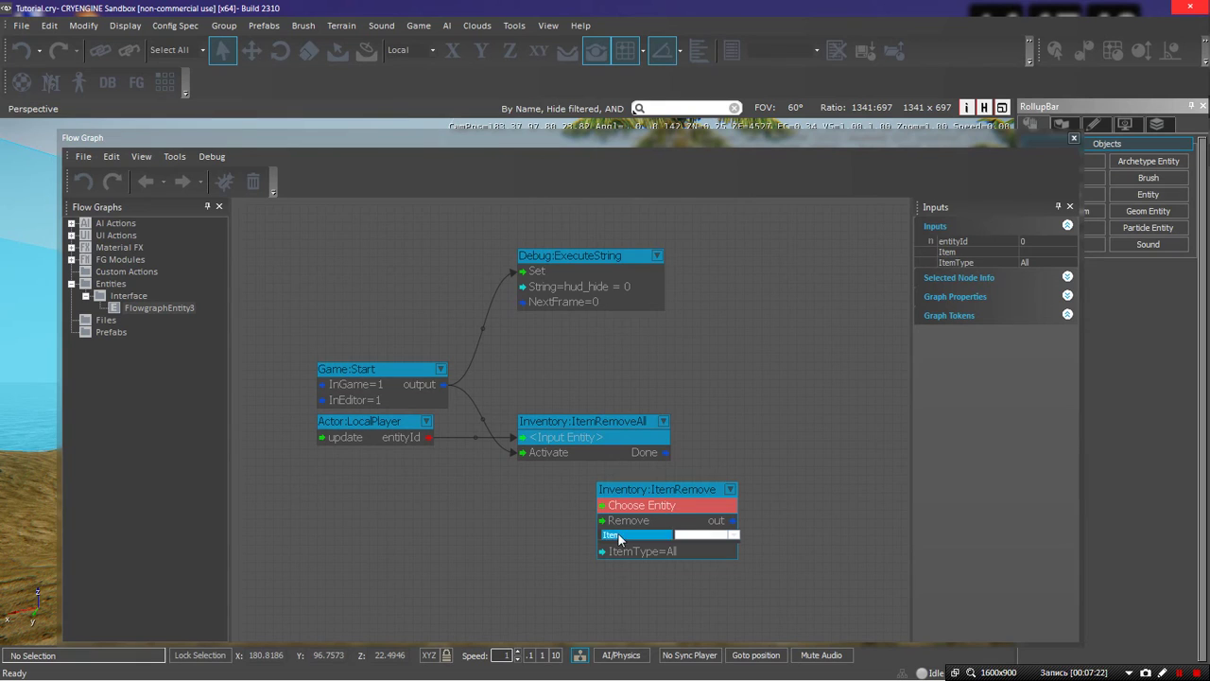
left_click(734, 535)
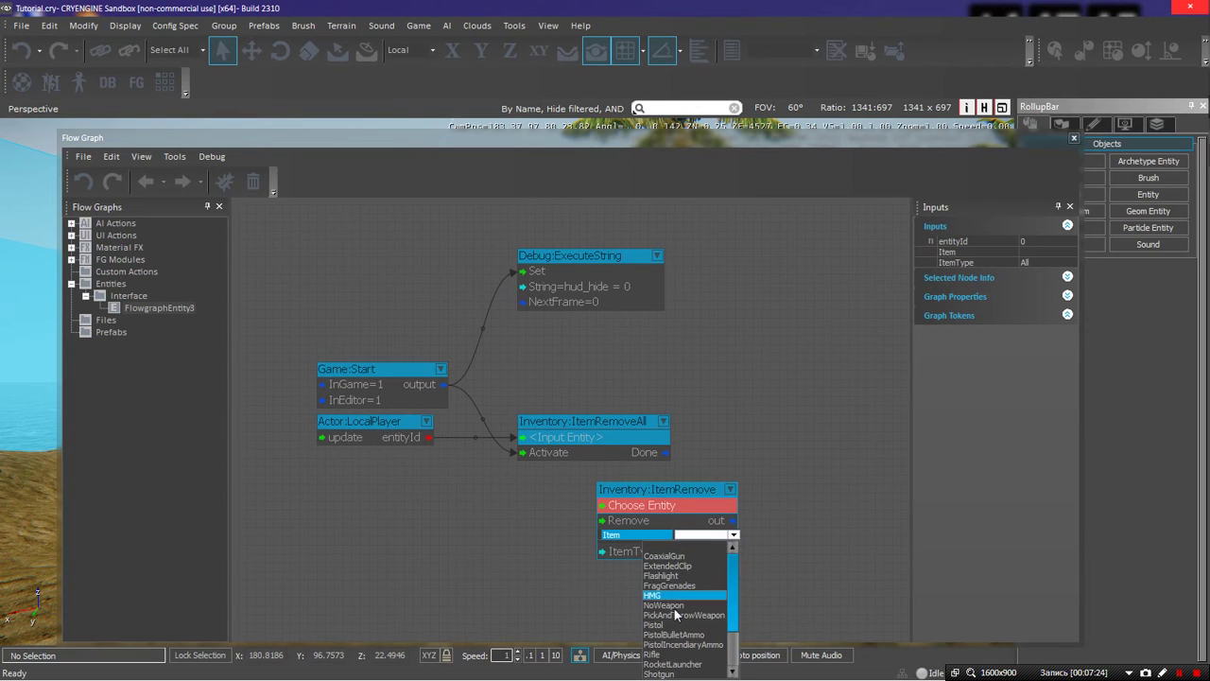
left_click(715, 476)
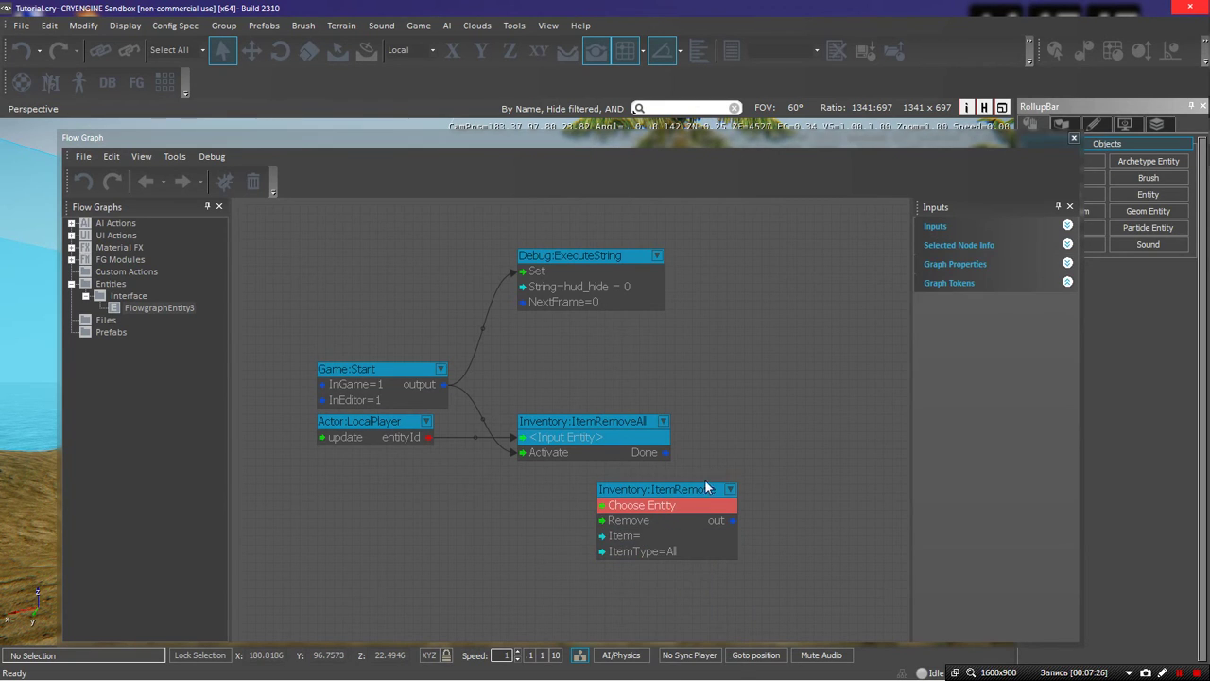
Delete the Inventory:ItemRemove node from the flow graph
right_click(701, 487)
left_click(740, 423)
right_click(649, 497)
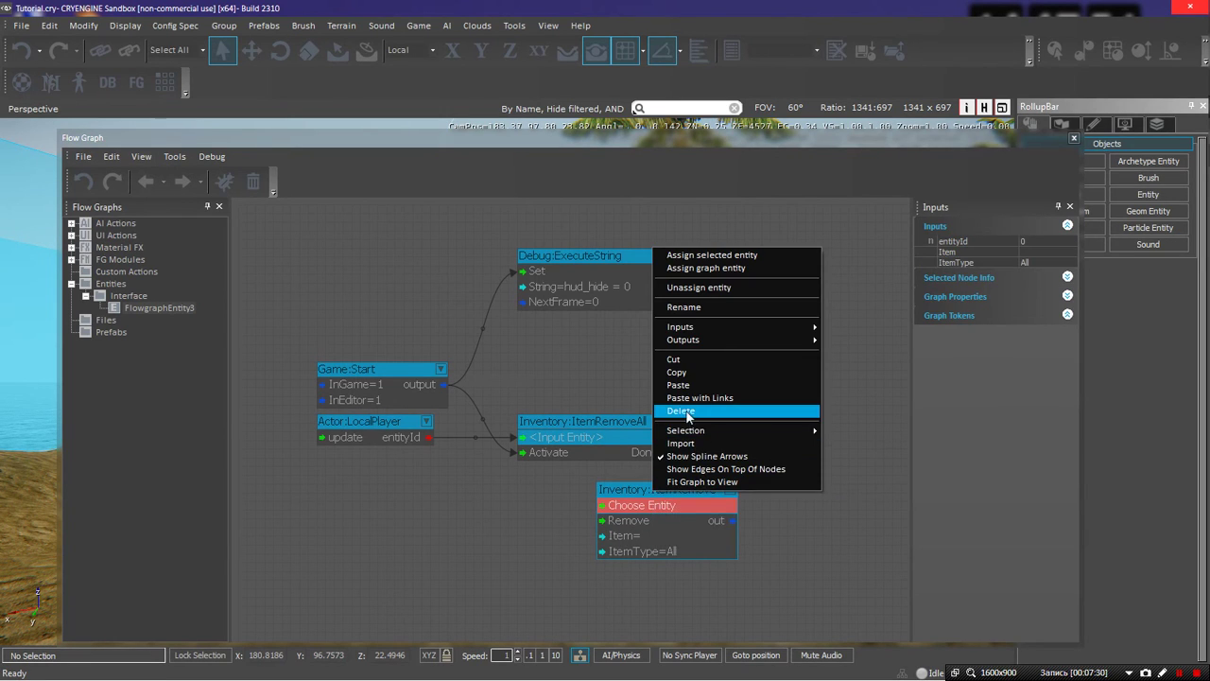
left_click(682, 412)
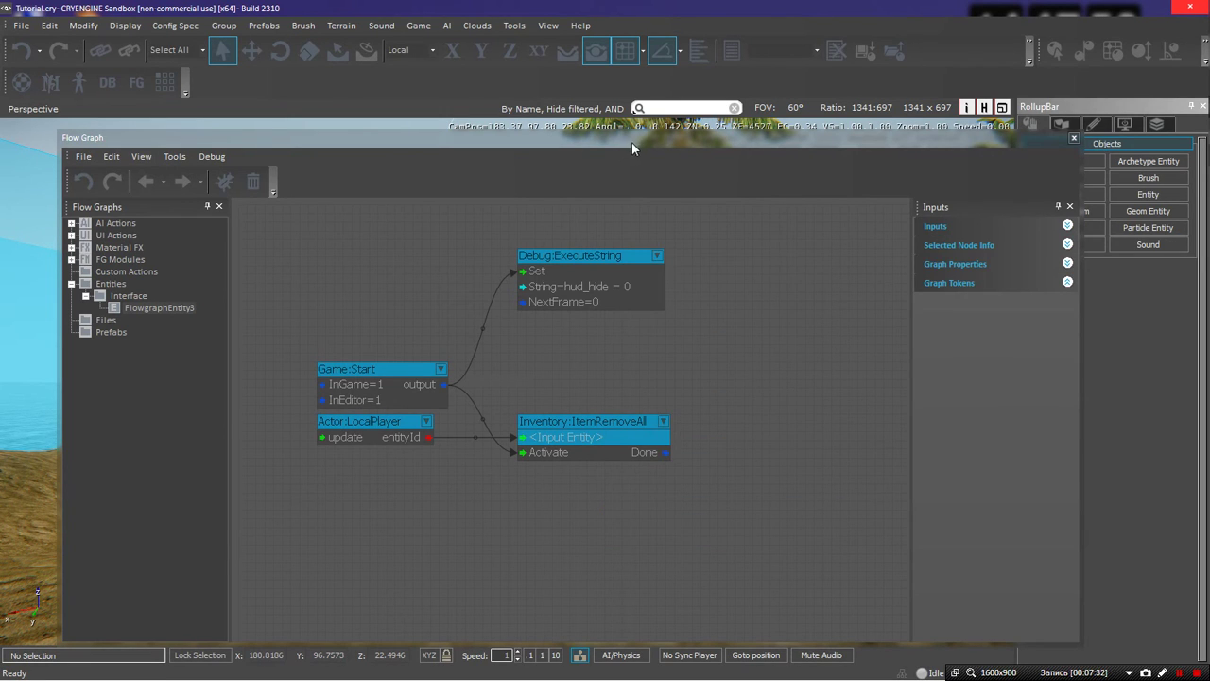
Run the level in game mode and move forward to check the item removal, then bring the flow graph back into view
left_click_drag(631, 142, 640, 644)
right_click_drag(643, 412, 643, 430)
key("ctrl+g")
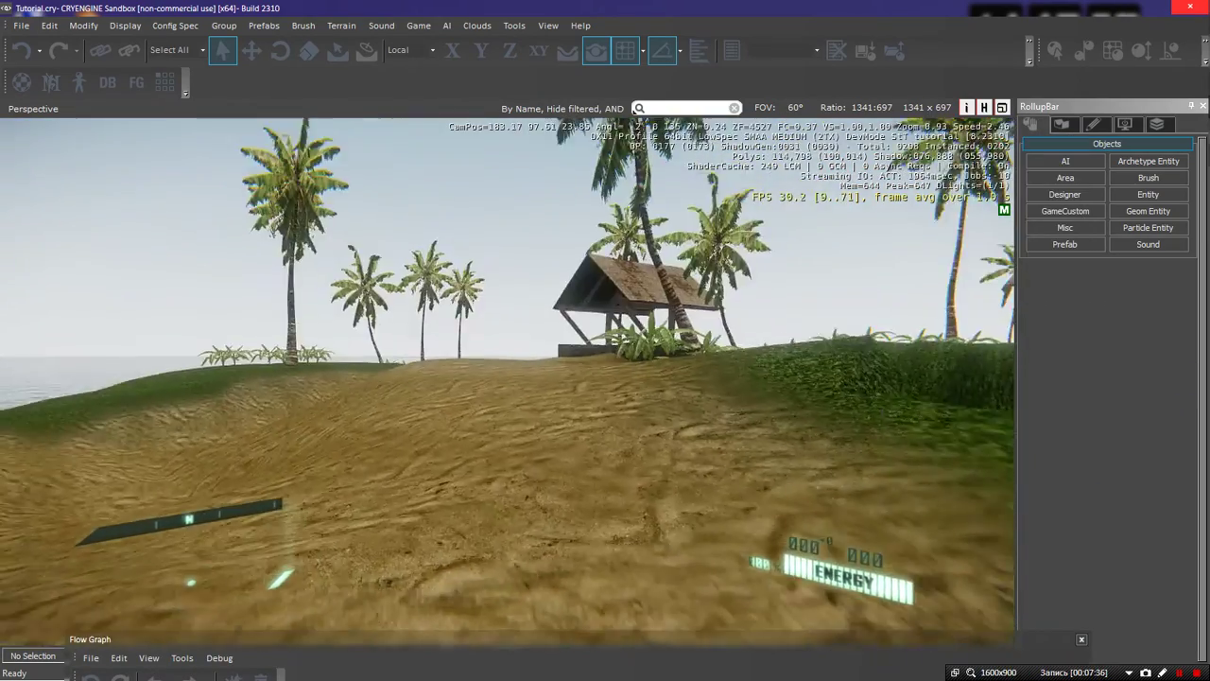
key("w")
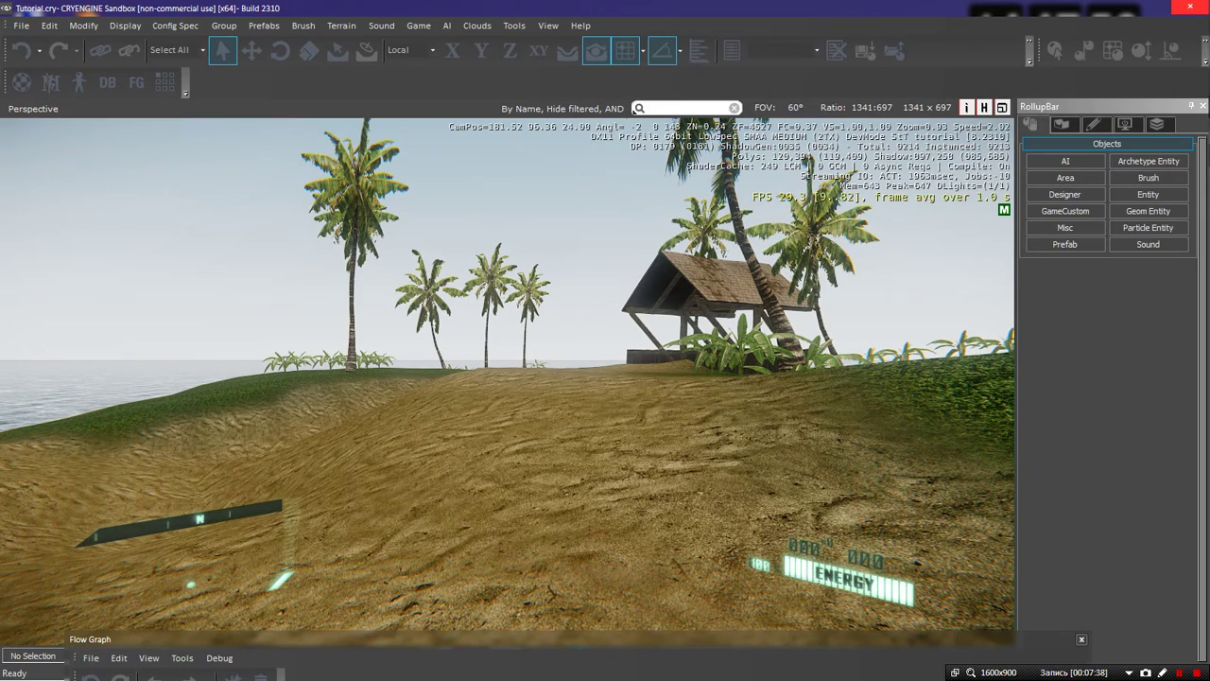
key("Escape")
left_click_drag(621, 642, 628, 140)
right_click(628, 488)
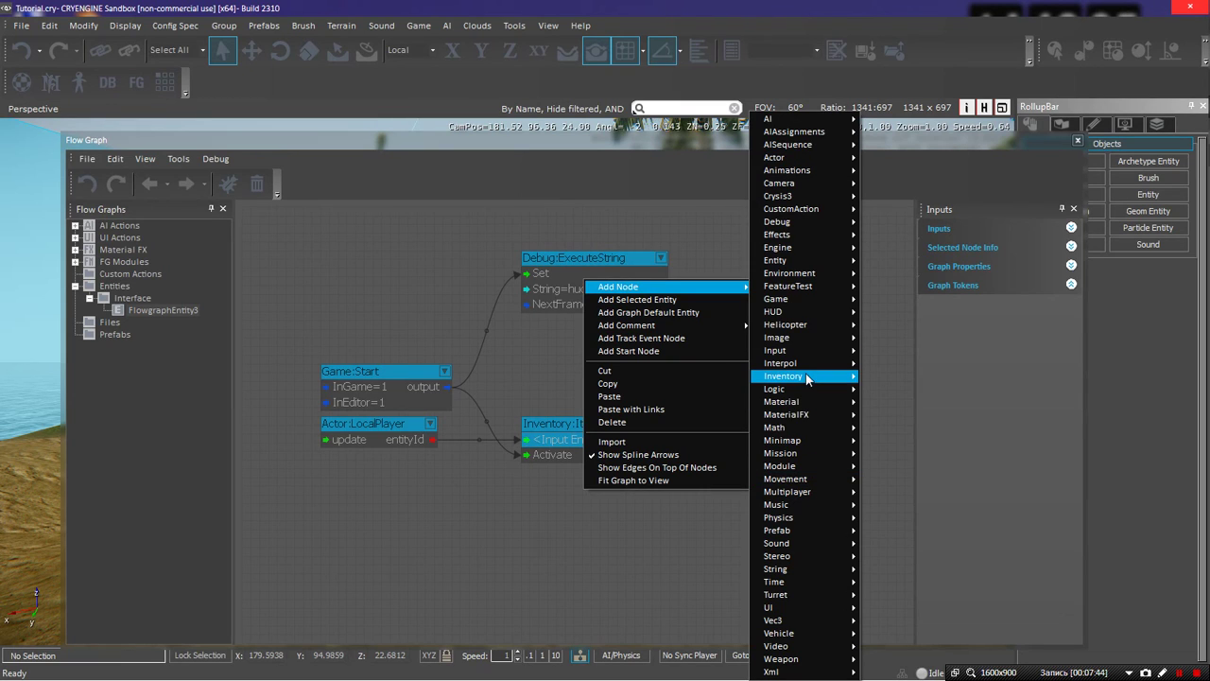
mouse_move(806, 377)
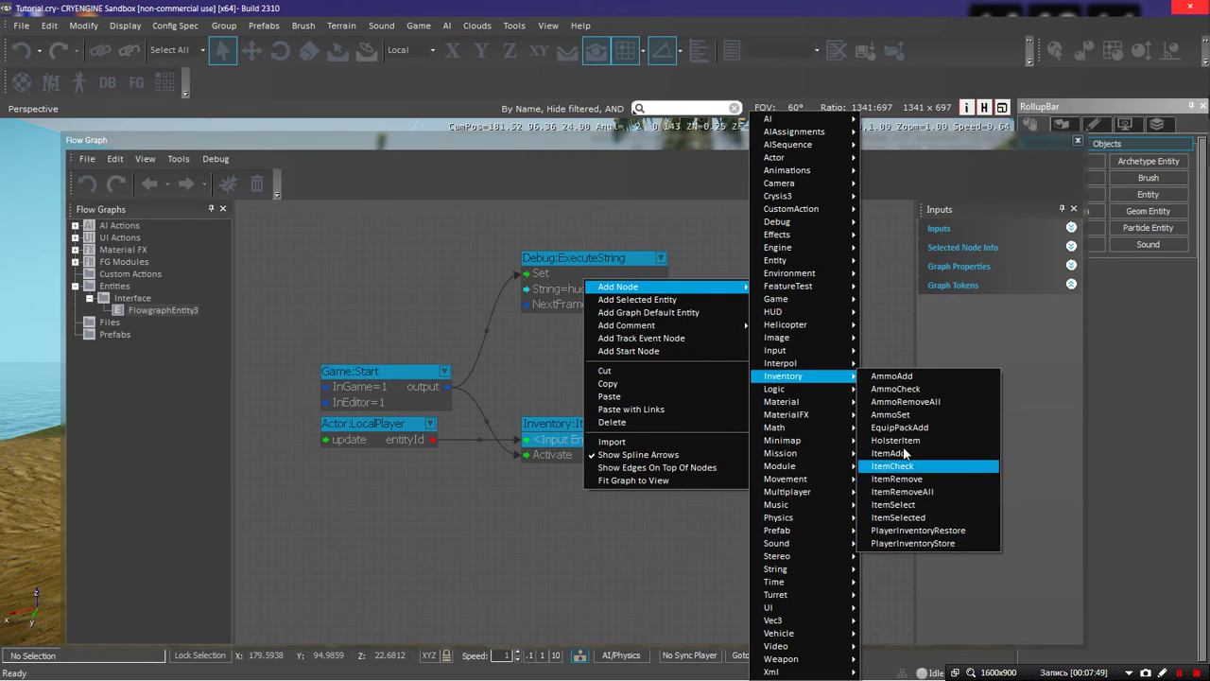
mouse_move(789, 433)
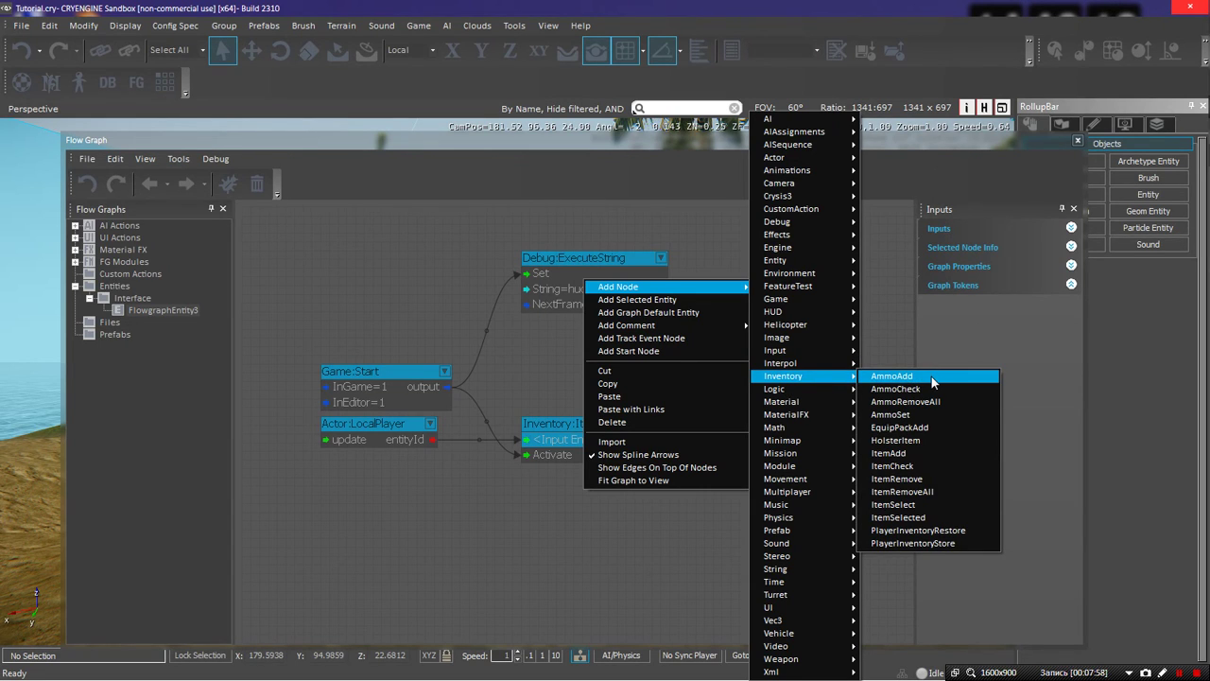
left_click(528, 507)
Set the String input of the Debug:ExecuteString node to hud_hide = 1
left_click(632, 294)
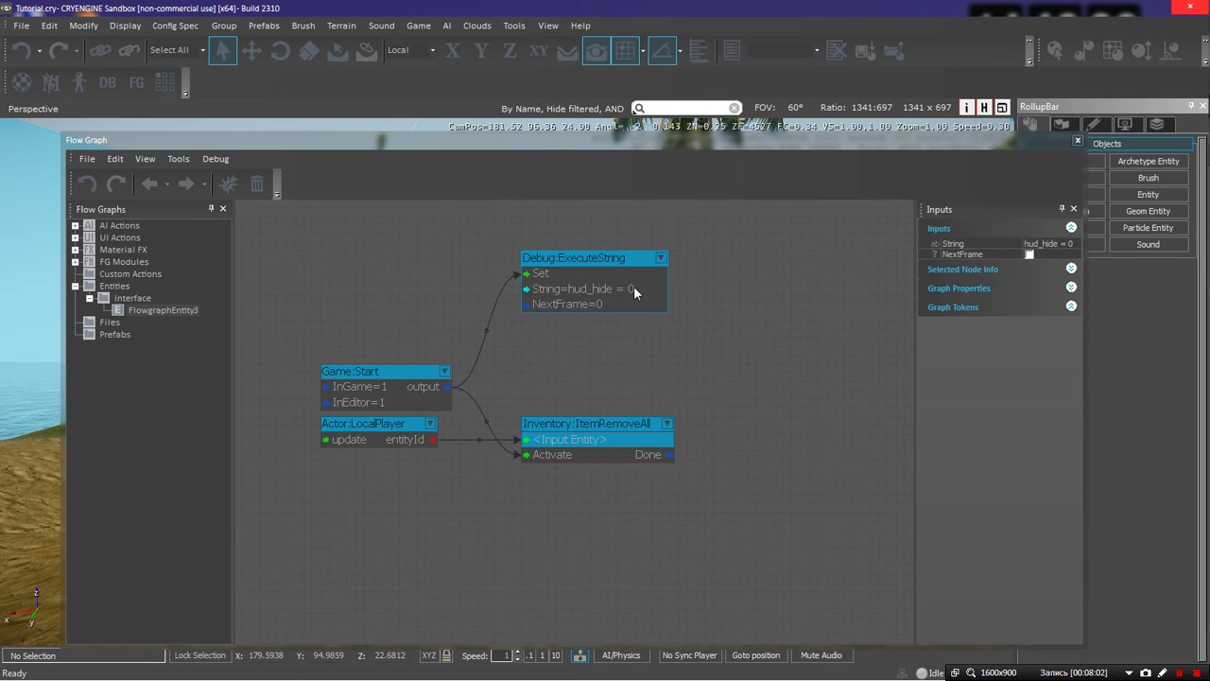
left_click(633, 286)
key("BackSpace")
type("1")
key("Return")
left_click_drag(796, 225, 298, 557)
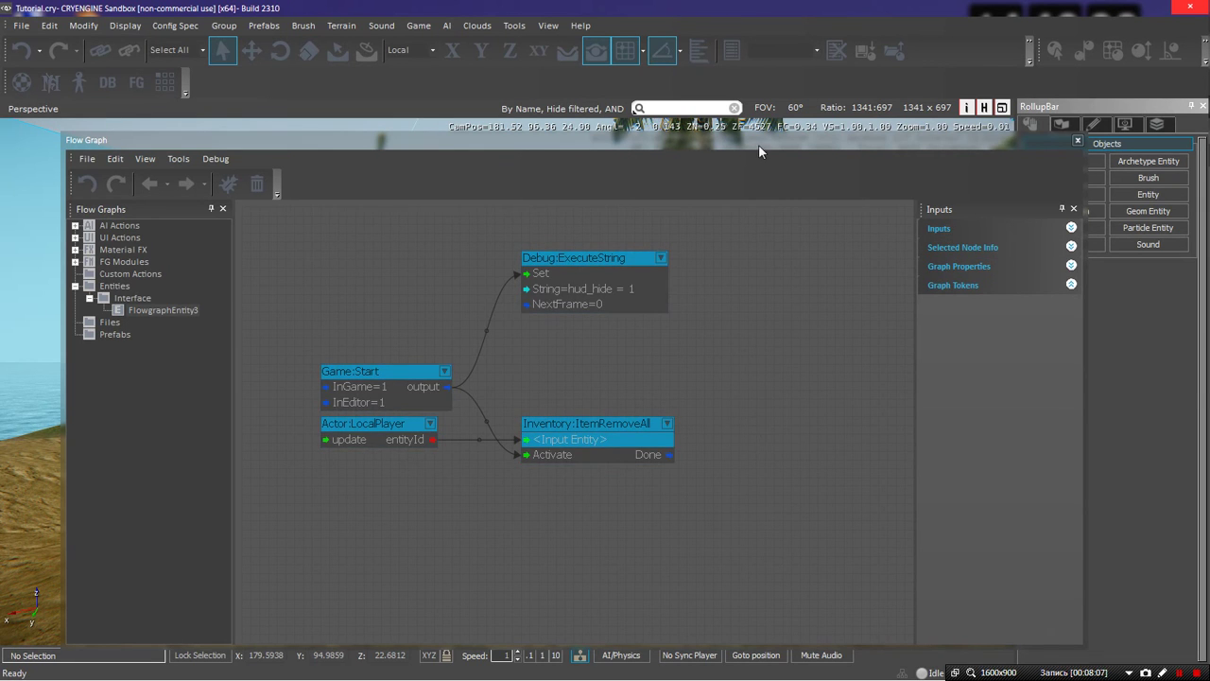
Uncover the viewport, run the level in game mode and walk toward the wooden shelter to check the HUD and item removal
left_click_drag(758, 143, 758, 568)
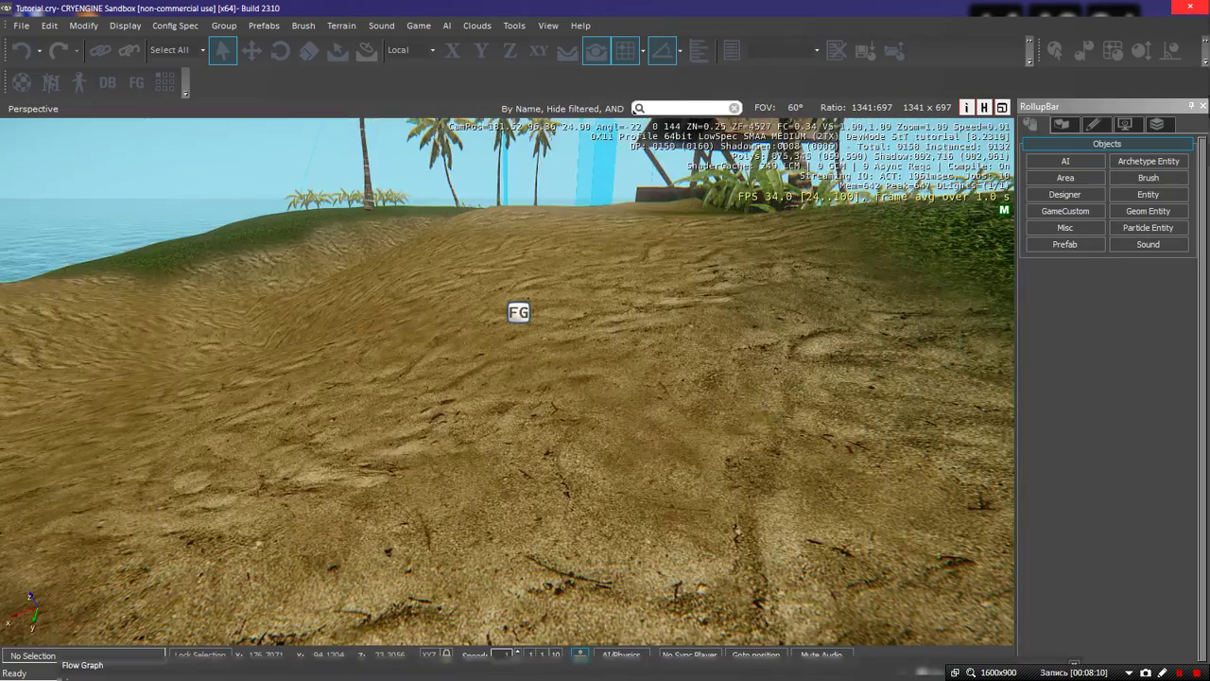
key("w")
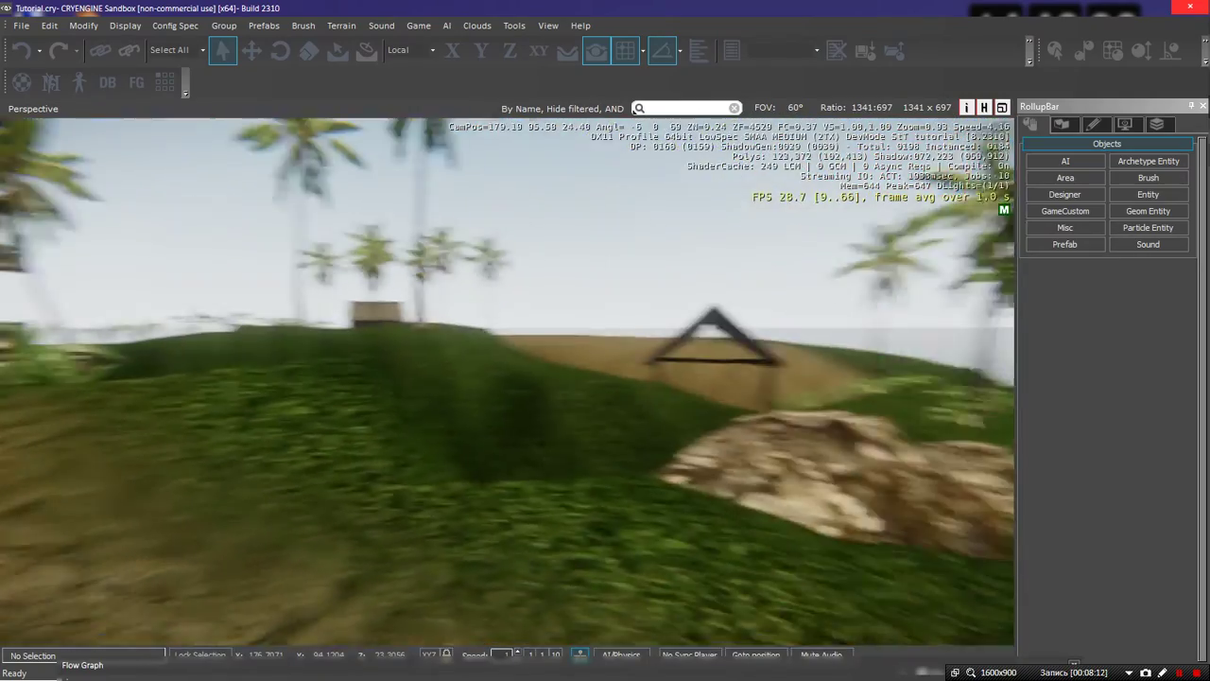
key("w")
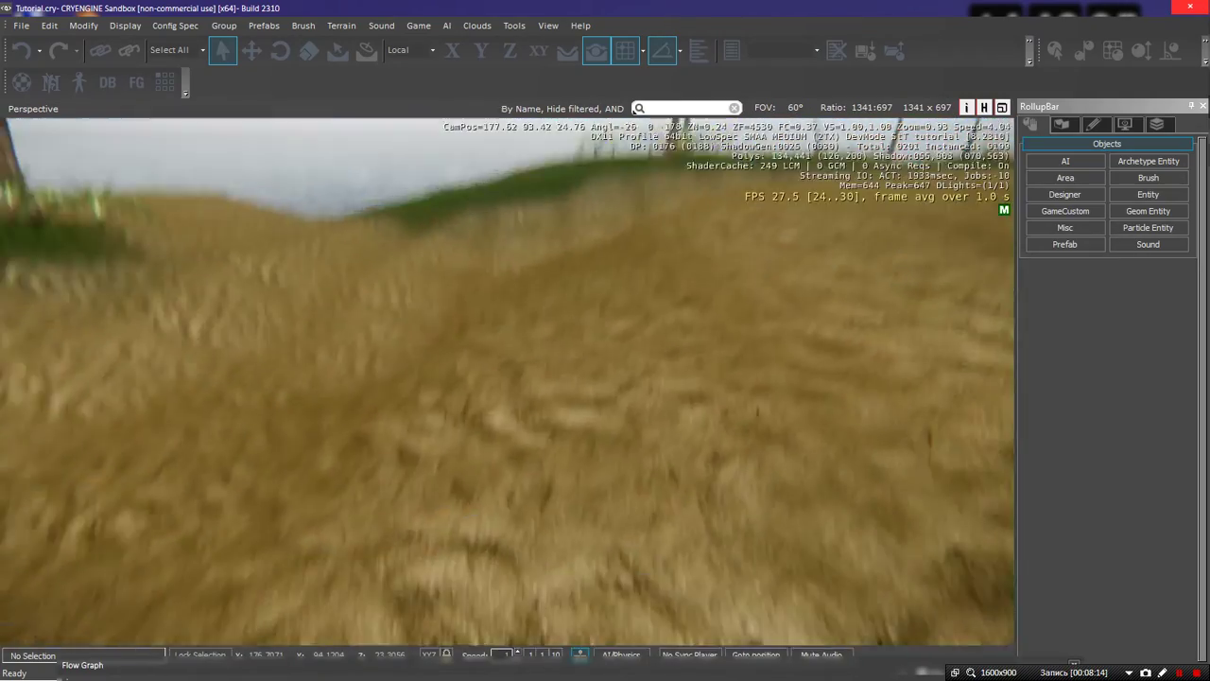
key("w")
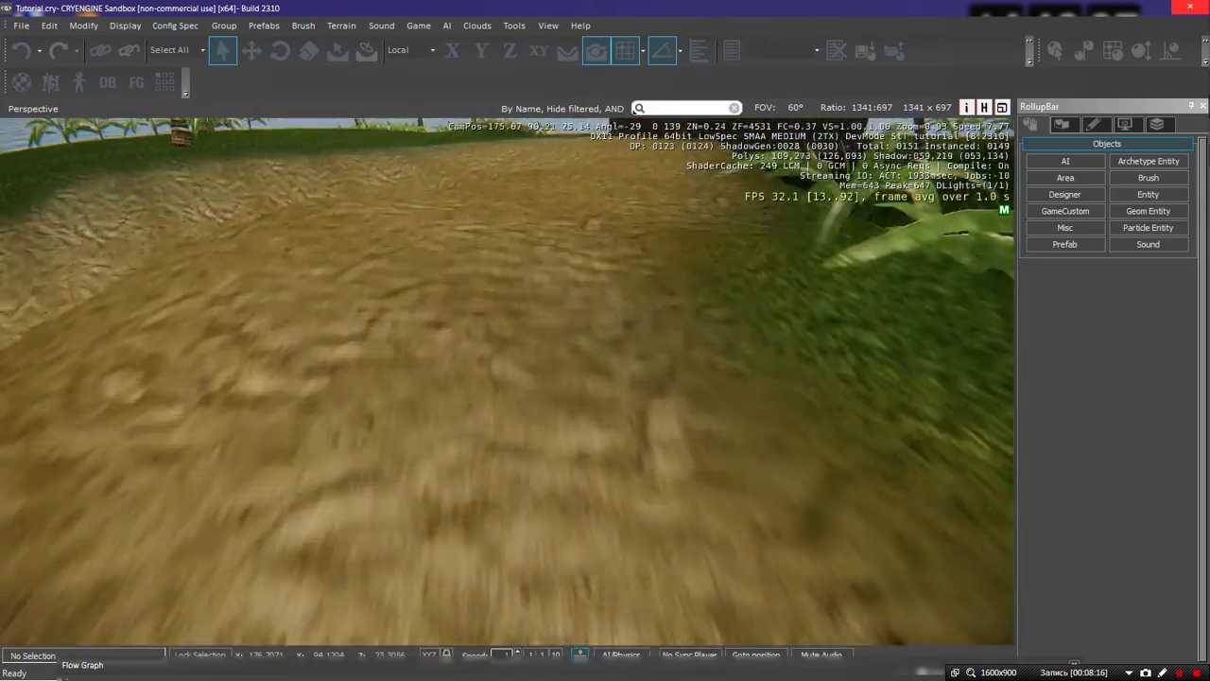
key("w")
key("space")
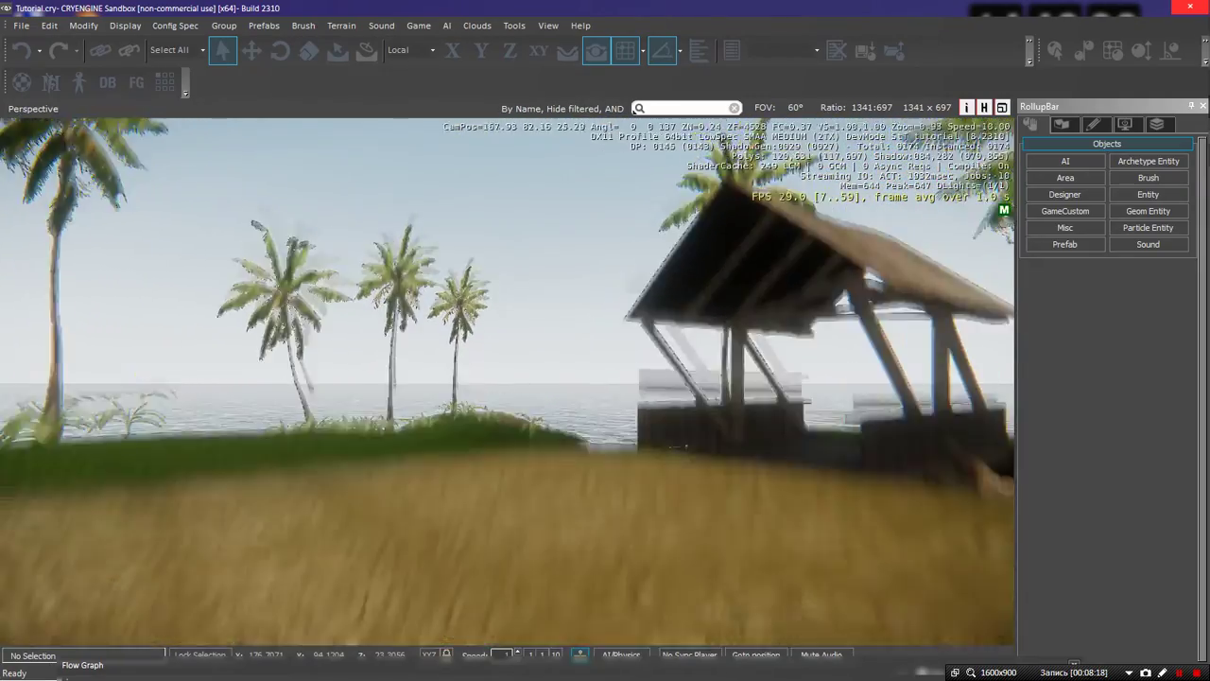
key("w")
key("Escape")
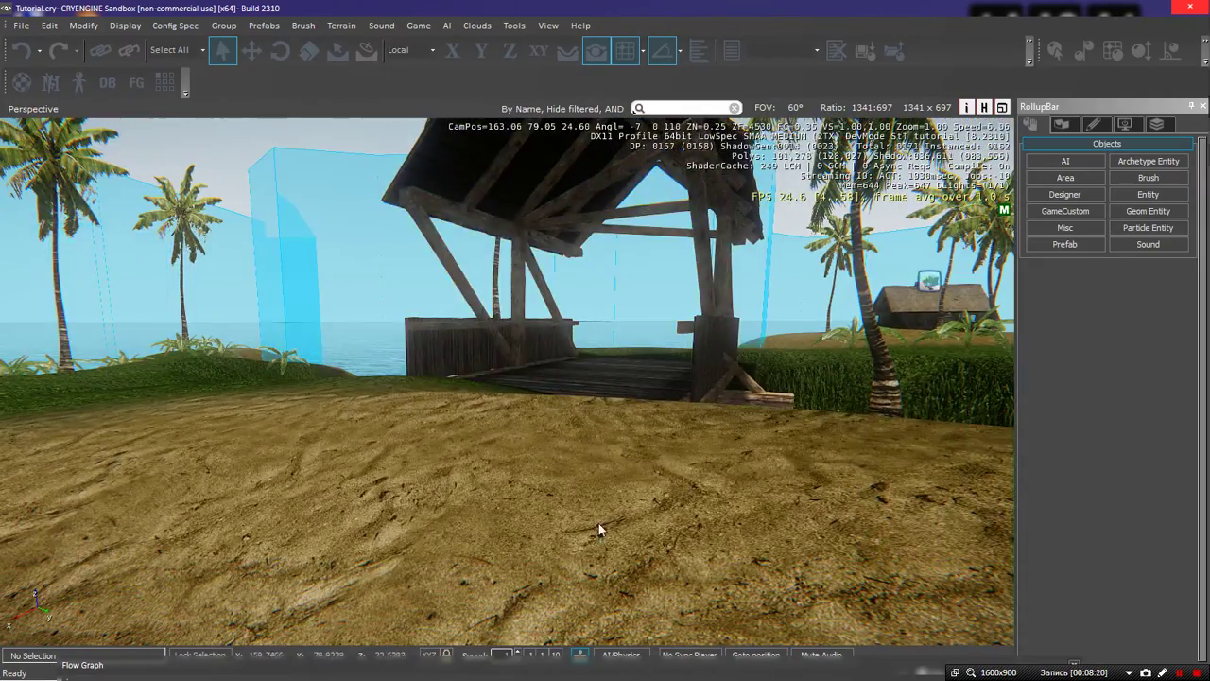
Move the editor camera back from the wooden shelter and bring the flow graph back into view
right_click_drag(601, 526, 572, 570)
key("s")
left_click_drag(507, 667, 548, 139)
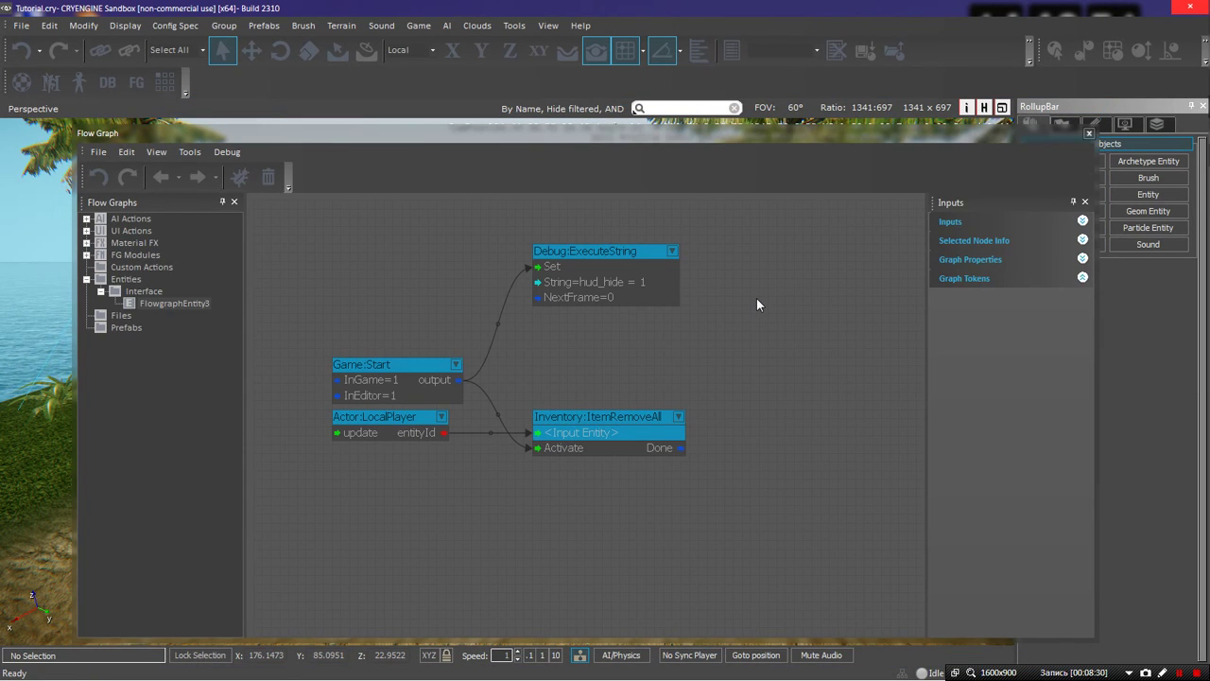
right_click(731, 374)
left_click(711, 375)
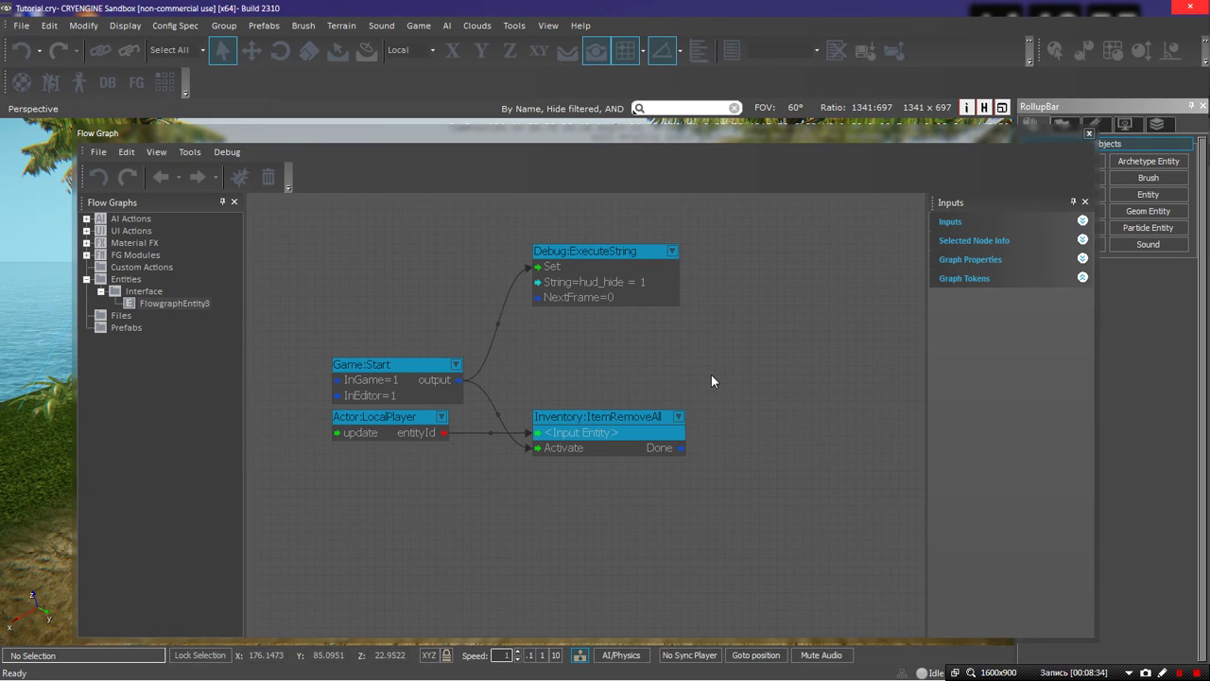